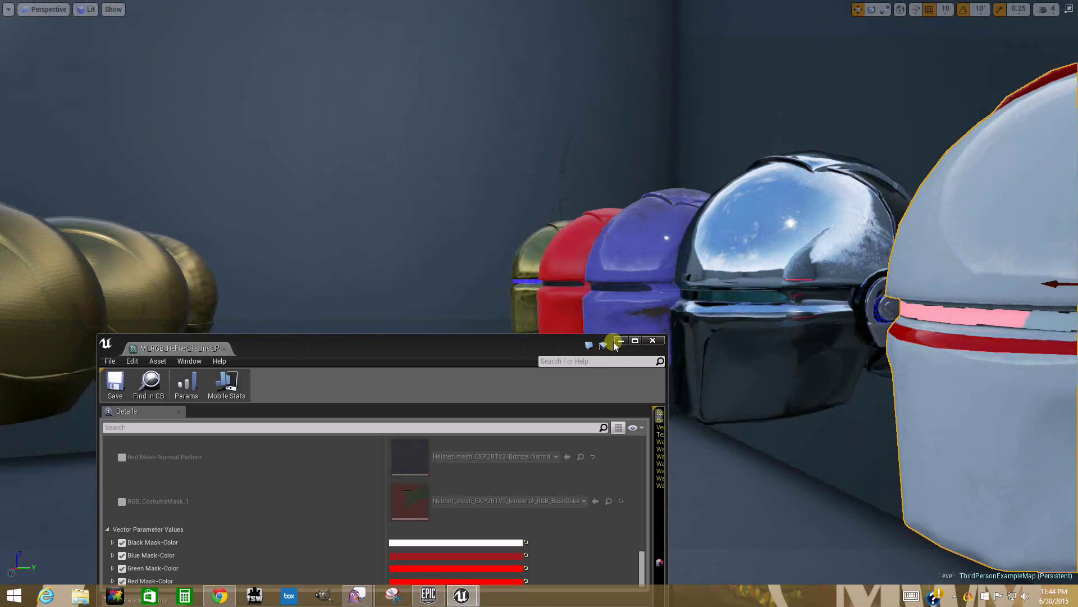
Step: Minimize the material instance editor and examine the gold helmet with the solid blue visor up close
left_click(620, 339)
right_click_drag(535, 316, 500, 316)
left_click_drag(501, 317, 518, 229)
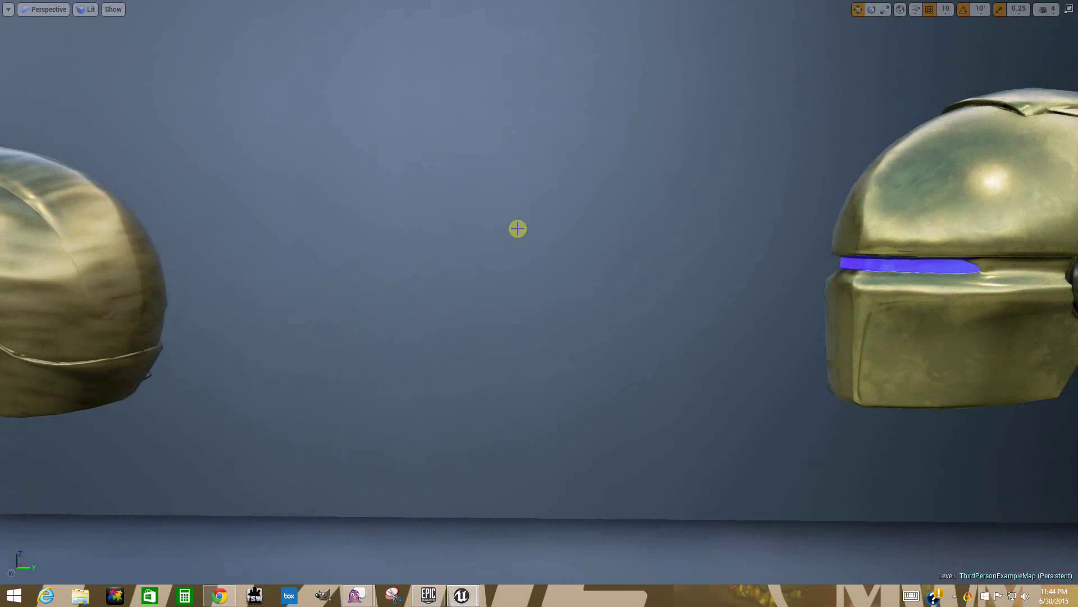
right_click_drag(537, 318, 621, 325)
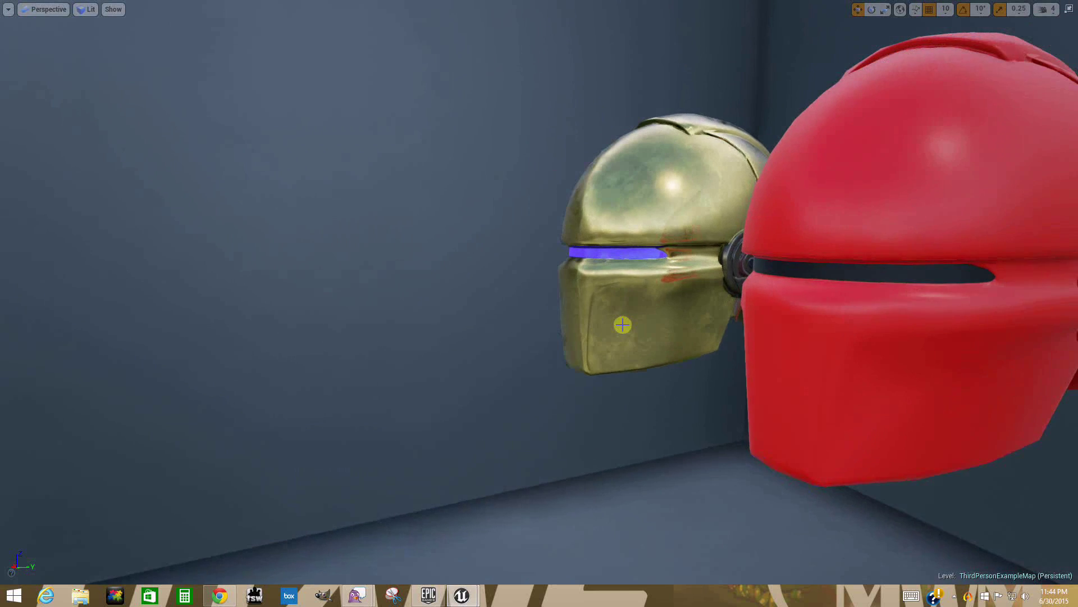
middle_click_drag(621, 324, 608, 324)
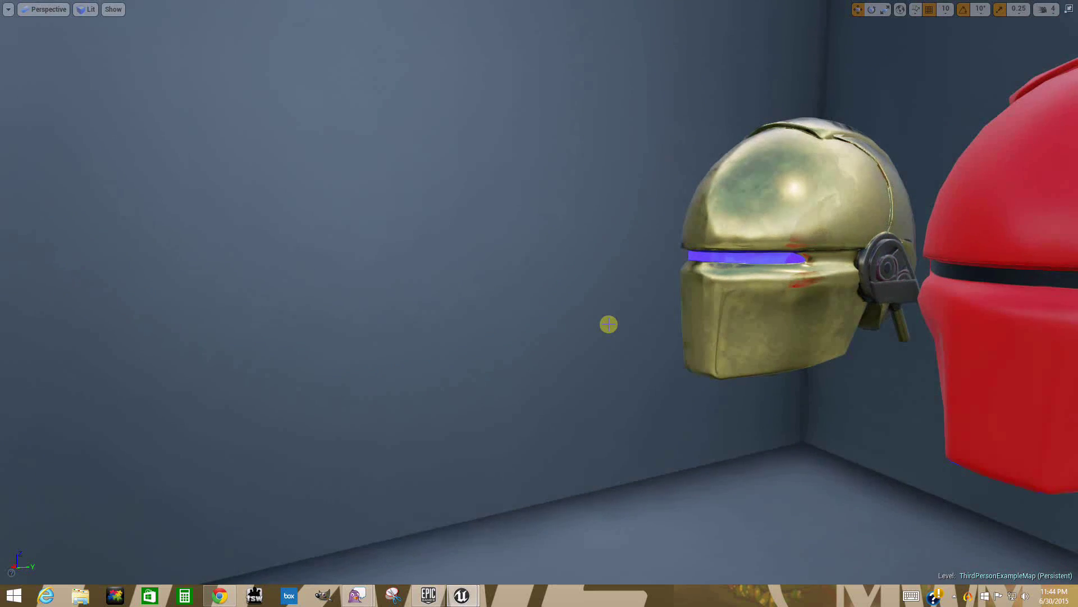
left_click_drag(608, 324, 572, 329)
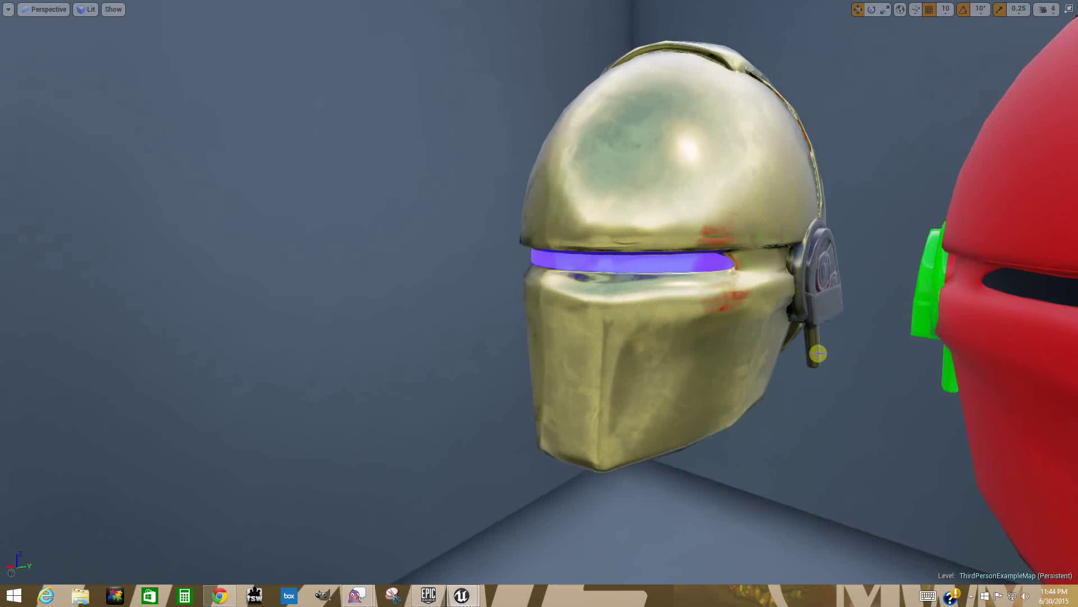
key("Right")
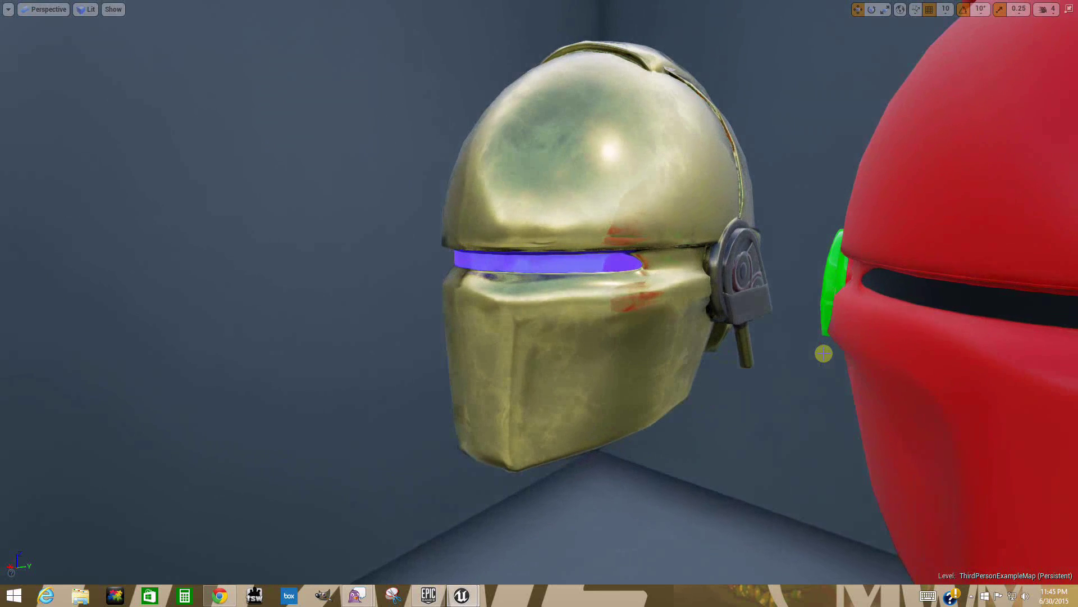
key("Left")
key("Up")
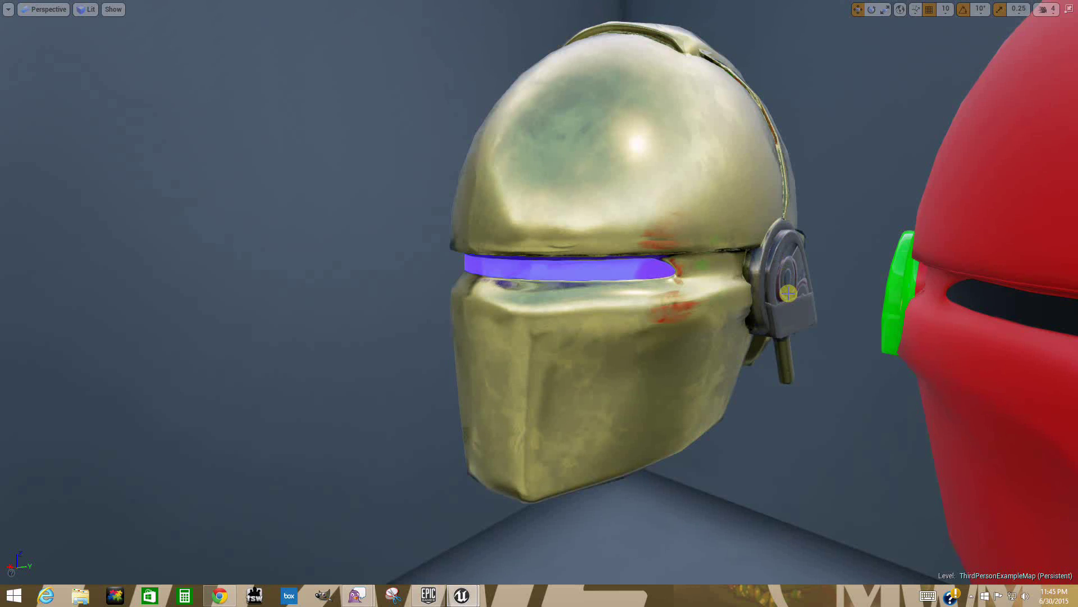
Step: Examine the red helmet's color mask areas, including its green ear piece and blue emblem
left_click_drag(788, 295, 830, 284)
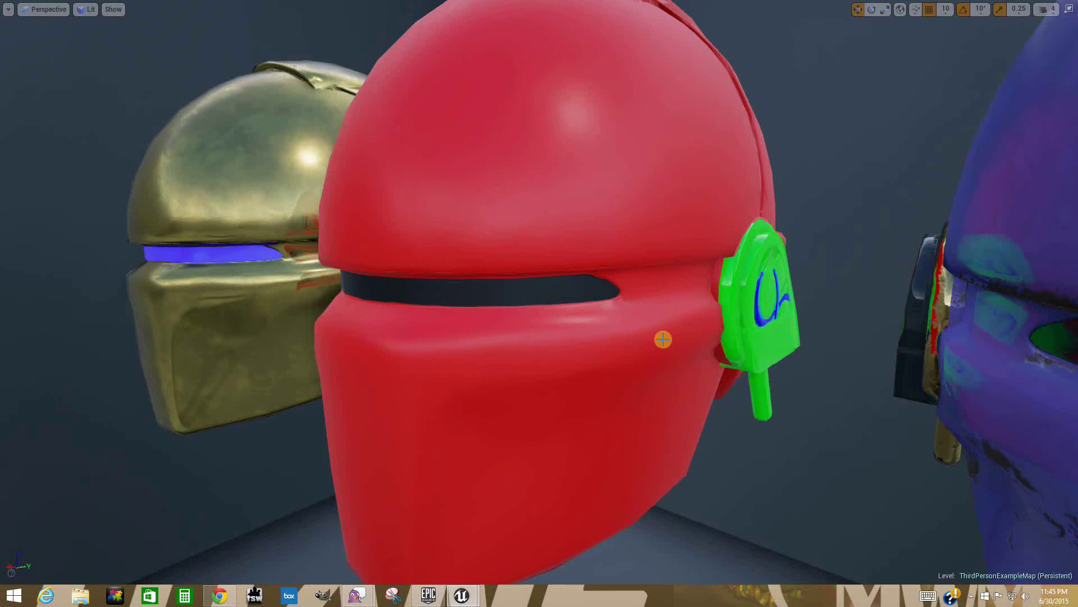
left_click_drag(644, 344, 640, 334, "alt")
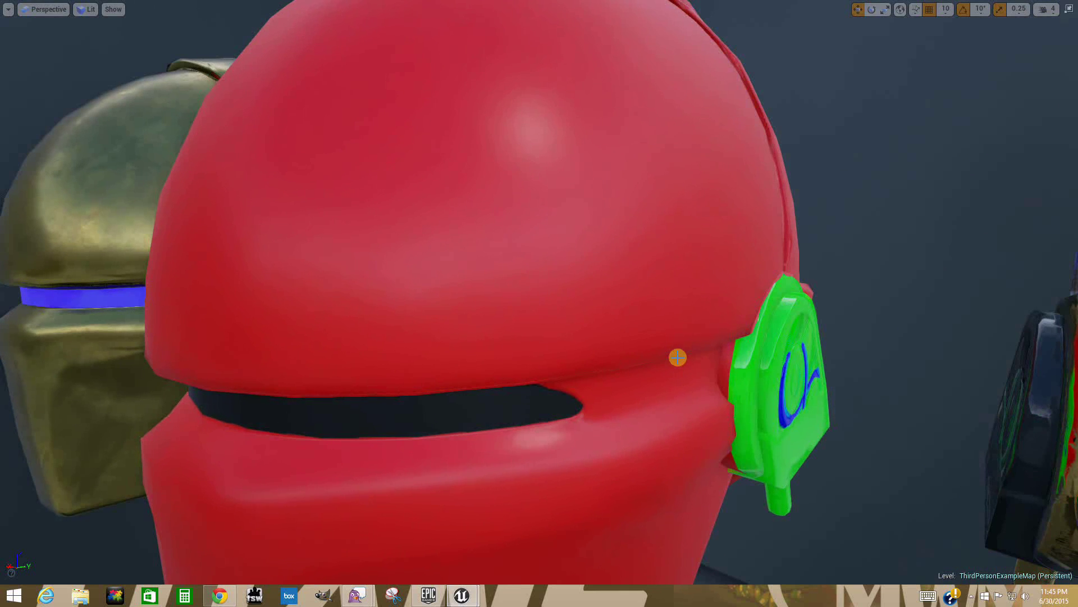
right_click_drag(690, 374, 684, 372)
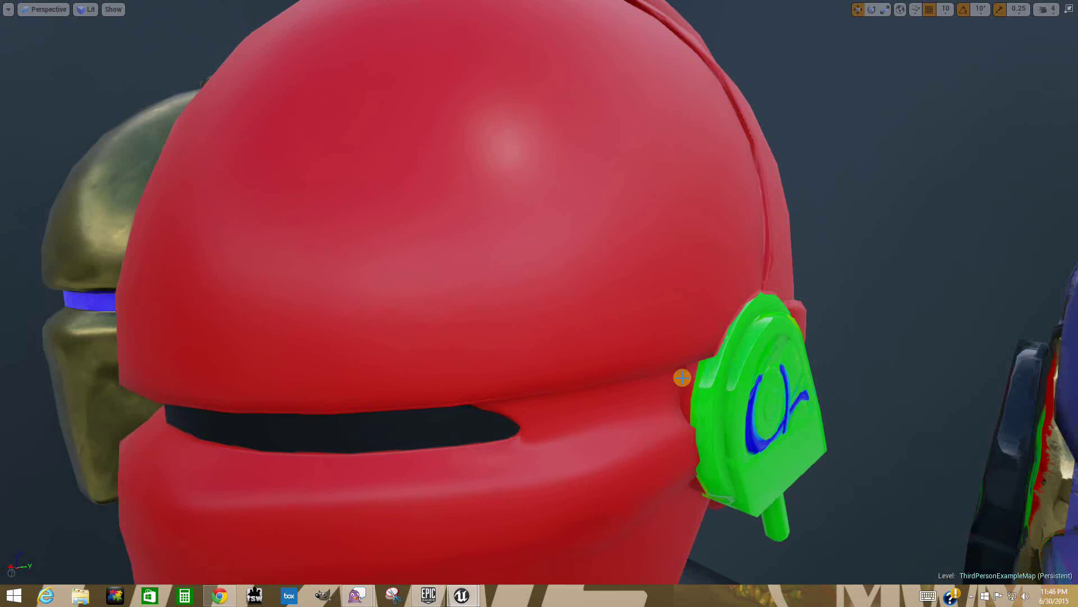
middle_click_drag(681, 378, 672, 382)
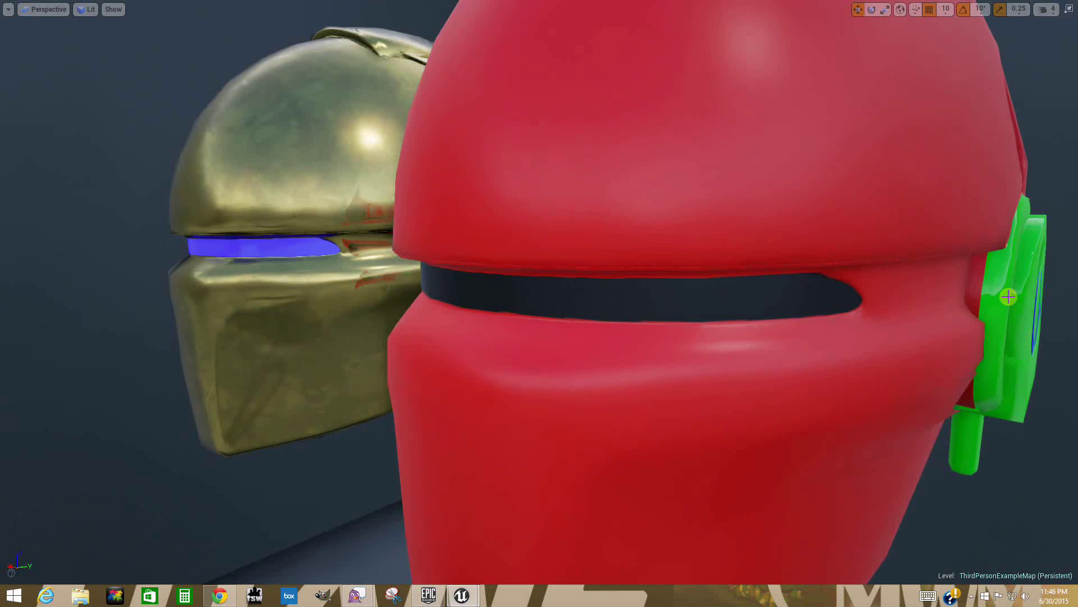
Step: Examine the smudged gold helmet with the blue hexagon-patterned visor and its ear piece
middle_click_drag(756, 303, 646, 351)
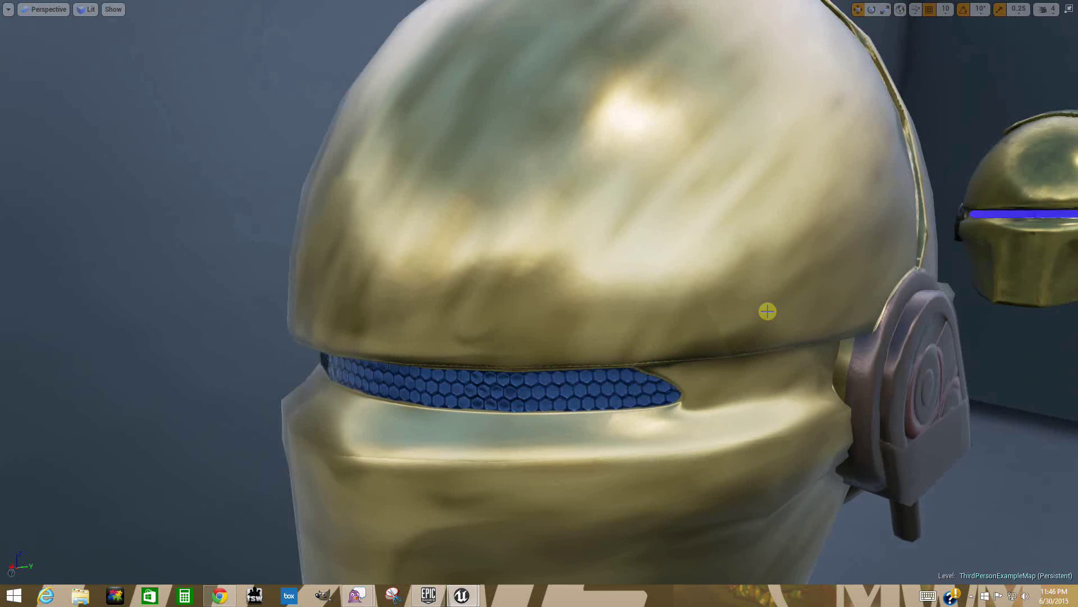
scroll(767, 311, "down", 5)
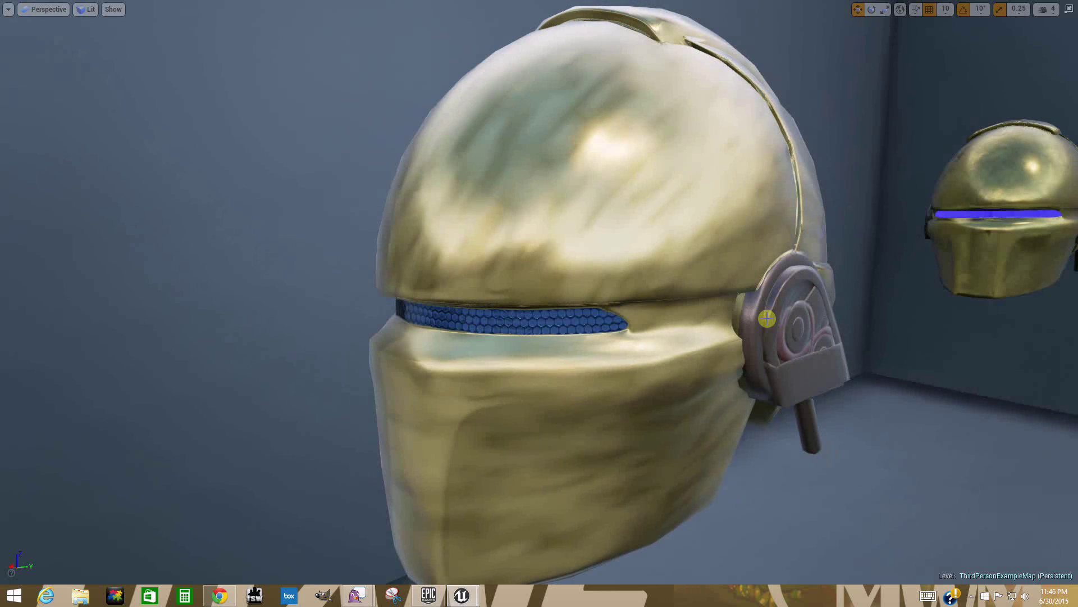
right_click_drag(767, 312, 769, 316)
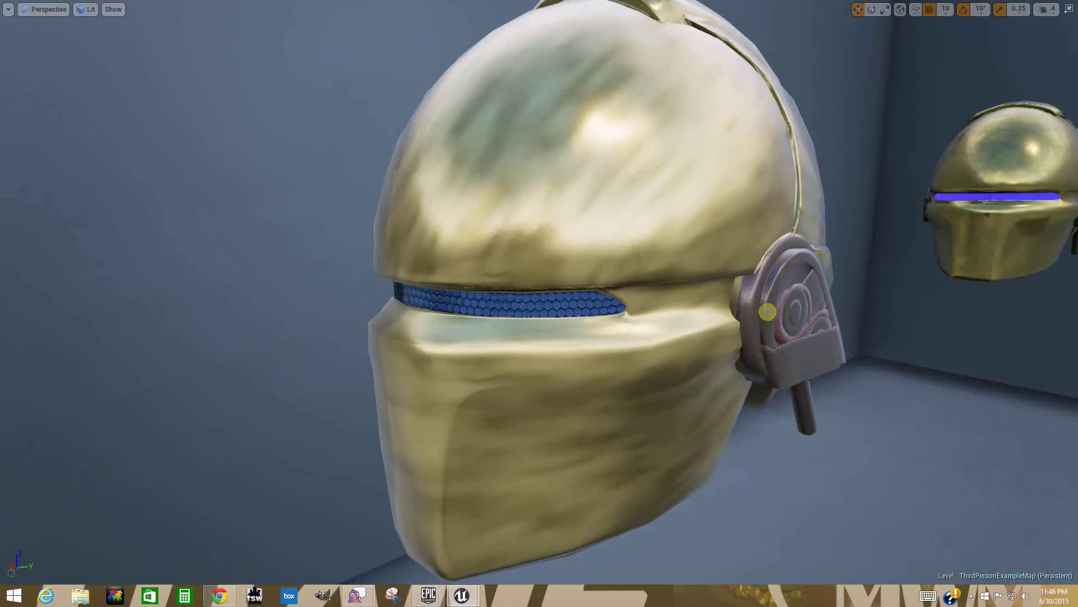
scroll(767, 312, "down", 3)
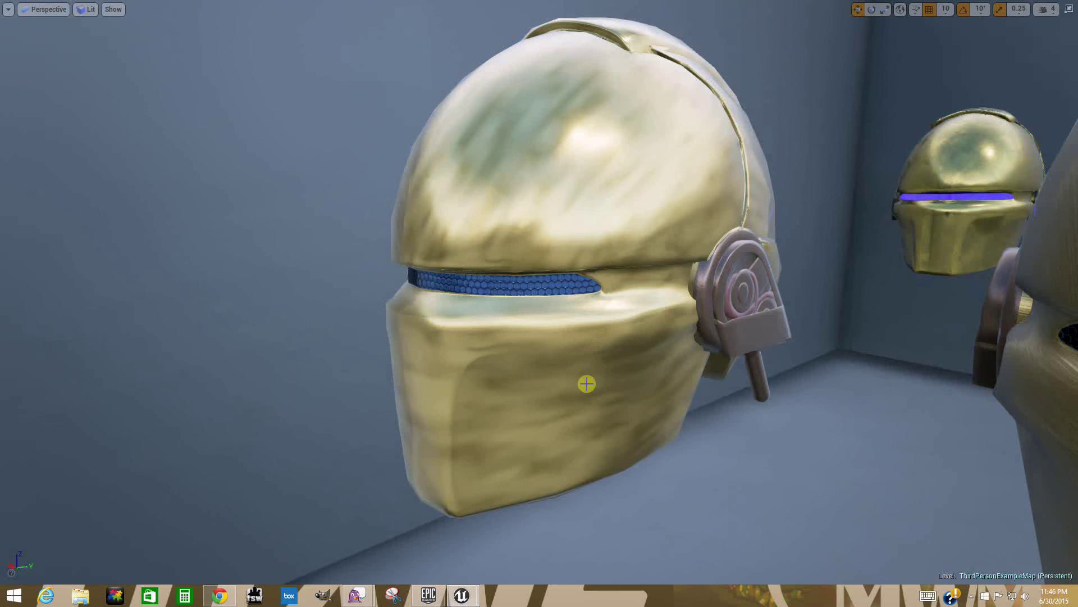
mouse_move(589, 413)
right_mouse_down()
mouse_move(586, 422)
mouse_move(604, 411)
mouse_move(606, 428)
mouse_move(600, 410)
mouse_move(592, 415)
right_mouse_up()
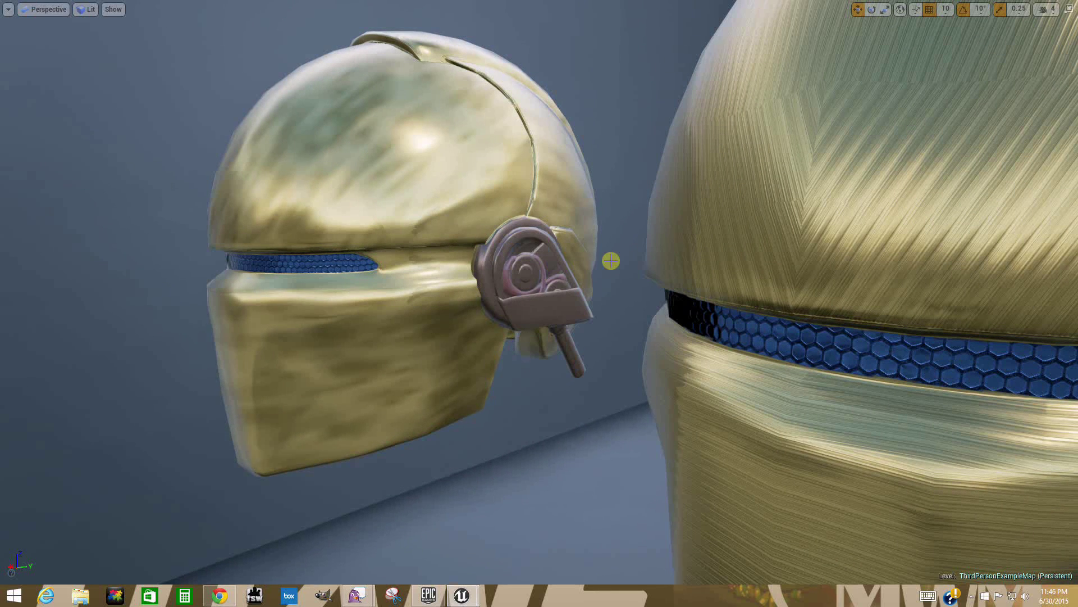
Step: Examine the brushed gold helmets, comparing their fine line pattern and hexagon visors with the smudged gold one
left_click(531, 371)
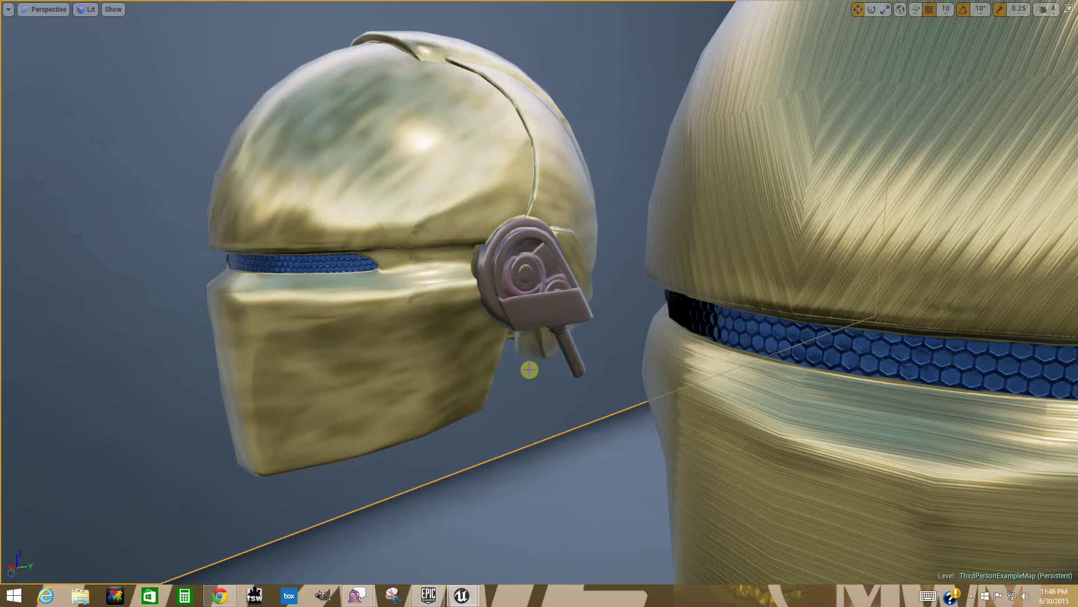
right_click_drag(528, 370, 506, 365)
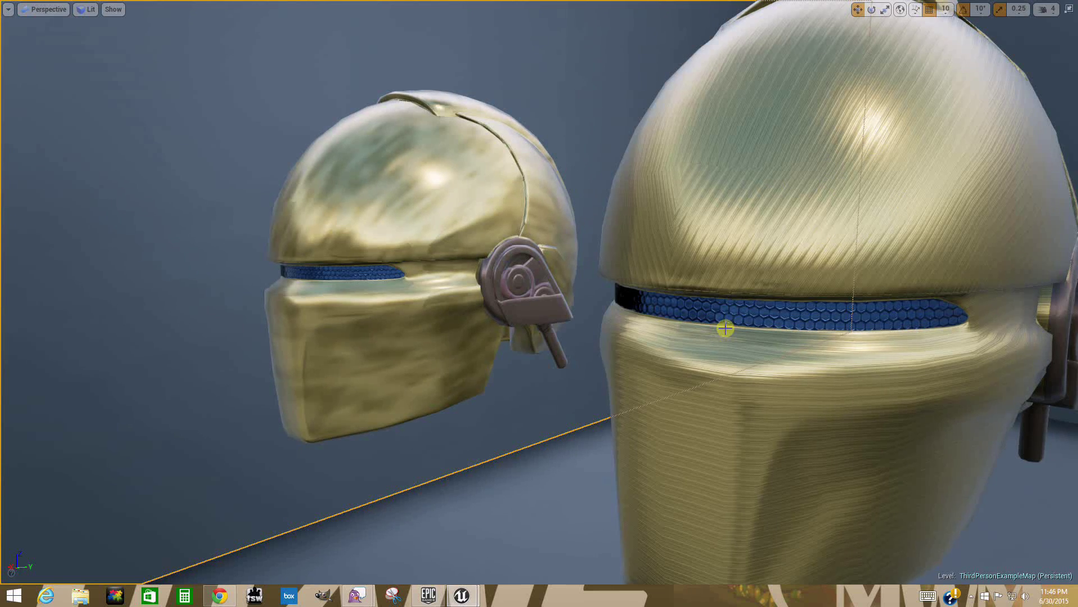
mouse_move(725, 326)
right_mouse_down()
mouse_move(735, 328)
mouse_move(708, 326)
right_mouse_up()
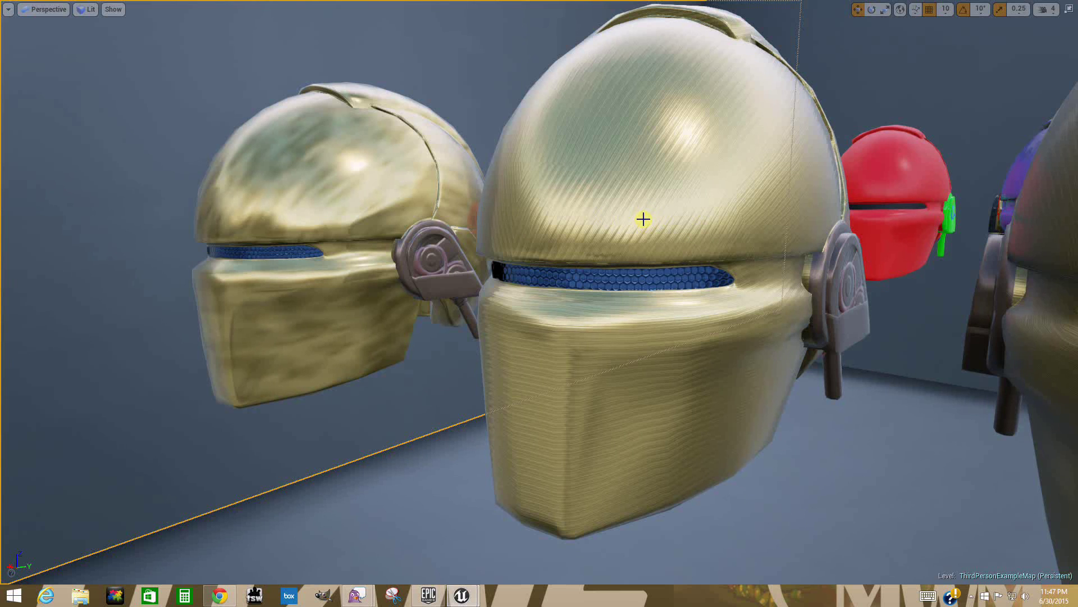
right_click_drag(570, 385, 583, 384)
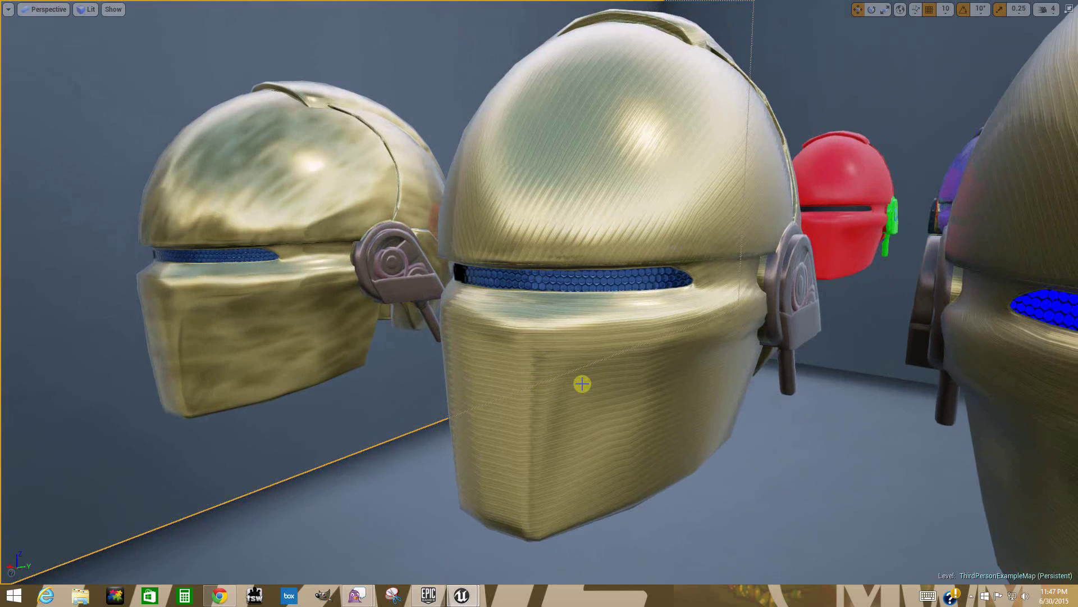
left_click_drag(570, 384, 563, 375)
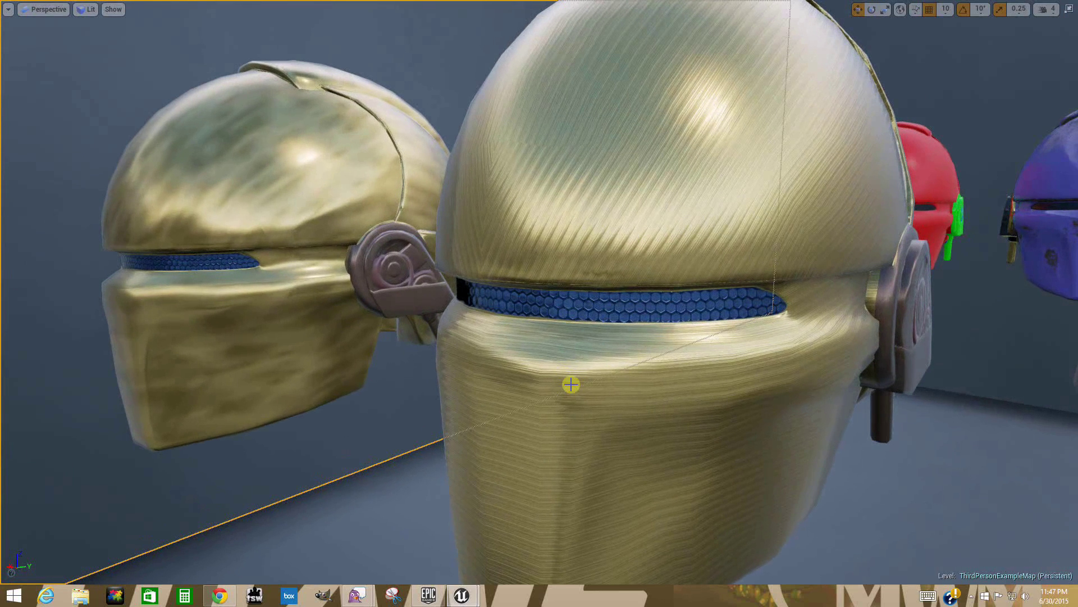
left_click_drag(571, 384, 579, 385)
middle_click_drag(580, 388, 579, 384)
left_click_drag(579, 385, 583, 385)
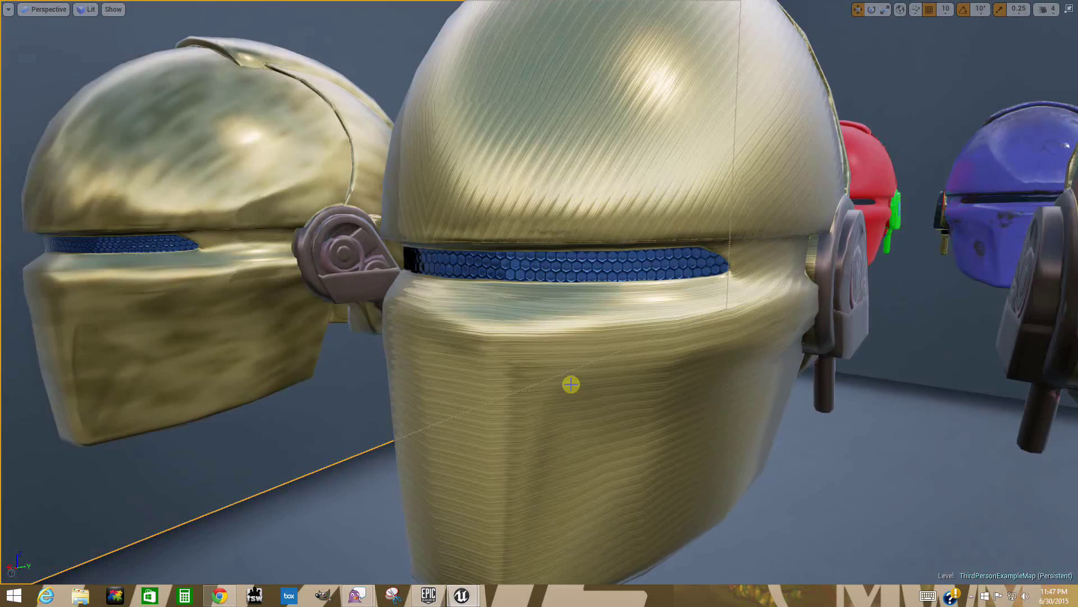
mouse_move(571, 384)
left_mouse_down()
mouse_move(768, 378)
mouse_move(572, 384)
mouse_move(573, 371)
left_mouse_up()
left_click_drag(574, 373, 572, 380)
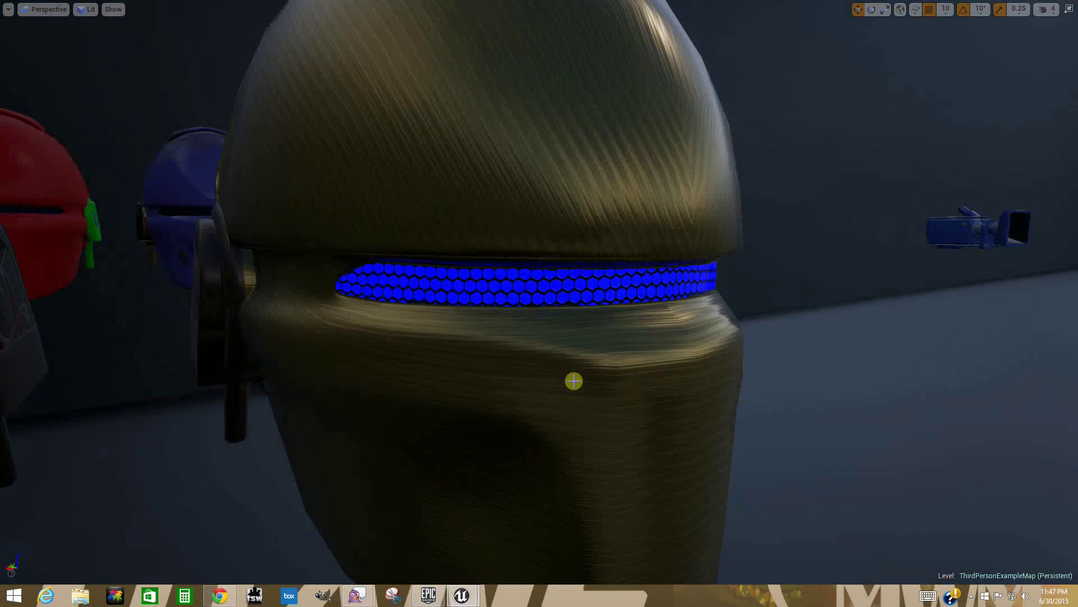
Step: Examine the worn purple helmet's rust patches, edge wear and gold-trimmed ear piece, selecting the helmet in the level
right_click_drag(573, 380, 432, 378)
right_click_drag(567, 371, 614, 388)
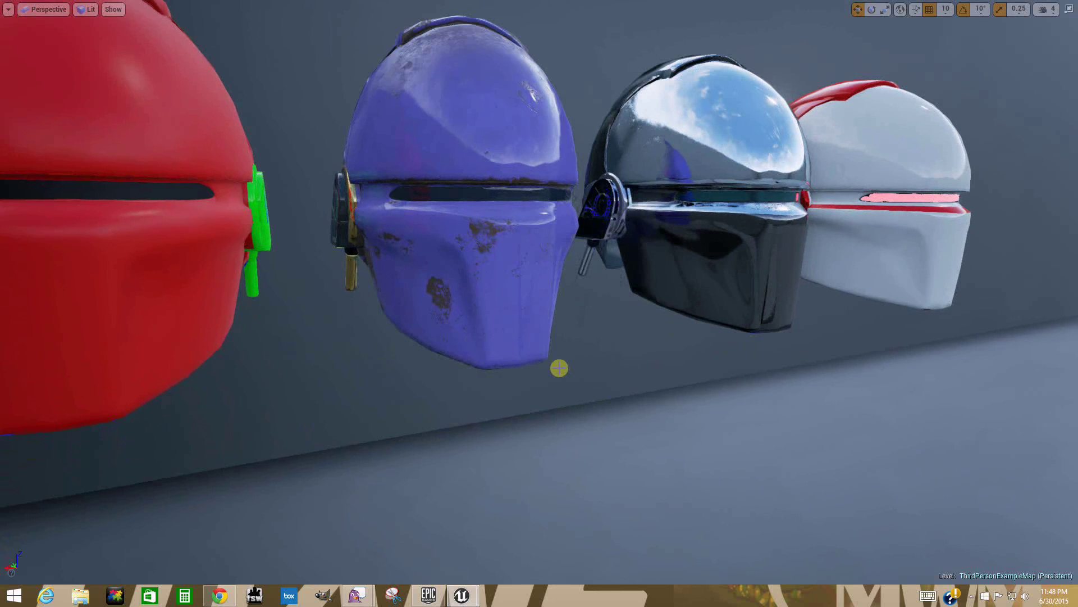
right_click_drag(559, 368, 596, 366)
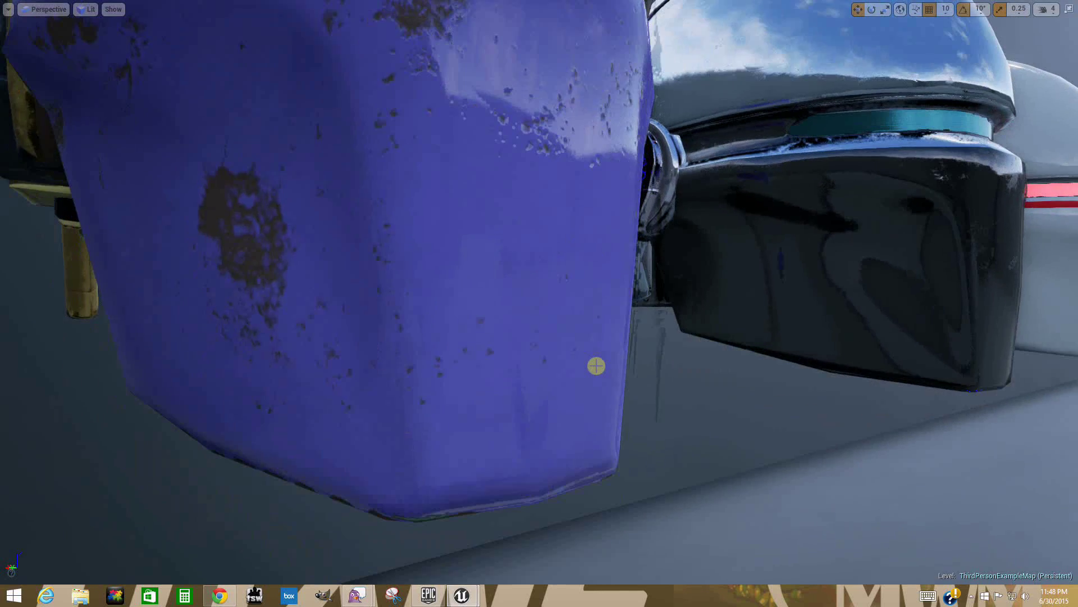
middle_click_drag(599, 361, 597, 361)
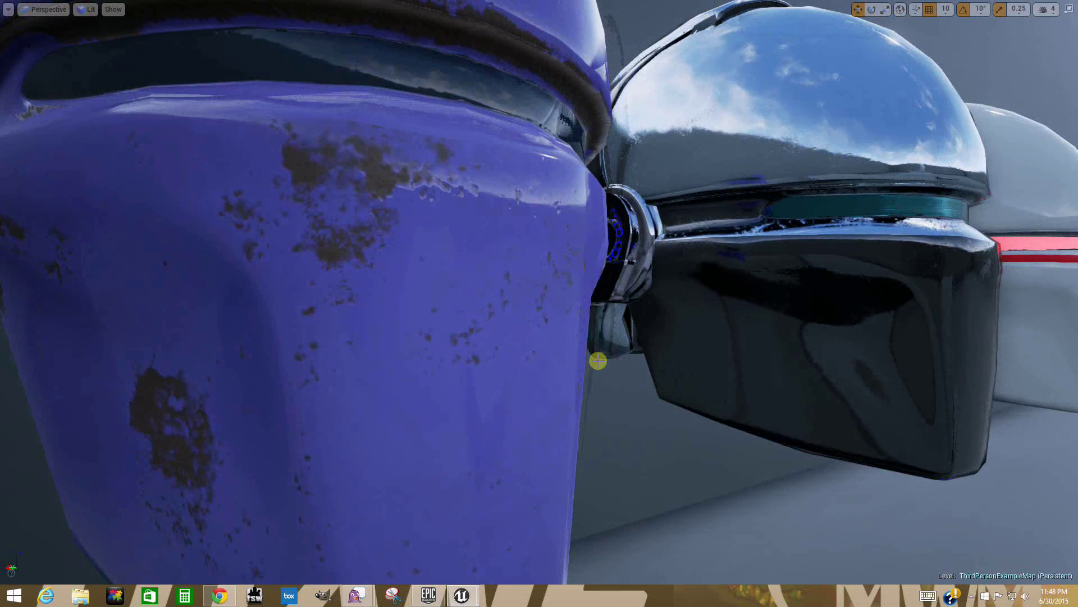
scroll(599, 368, "down", 3)
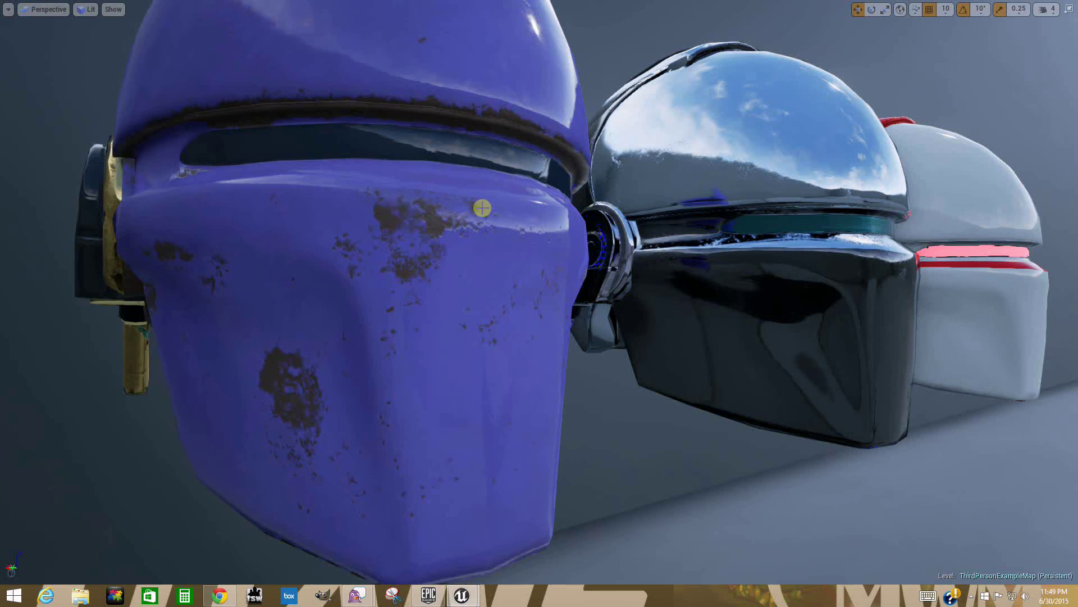
right_click_drag(437, 228, 395, 261)
key("e")
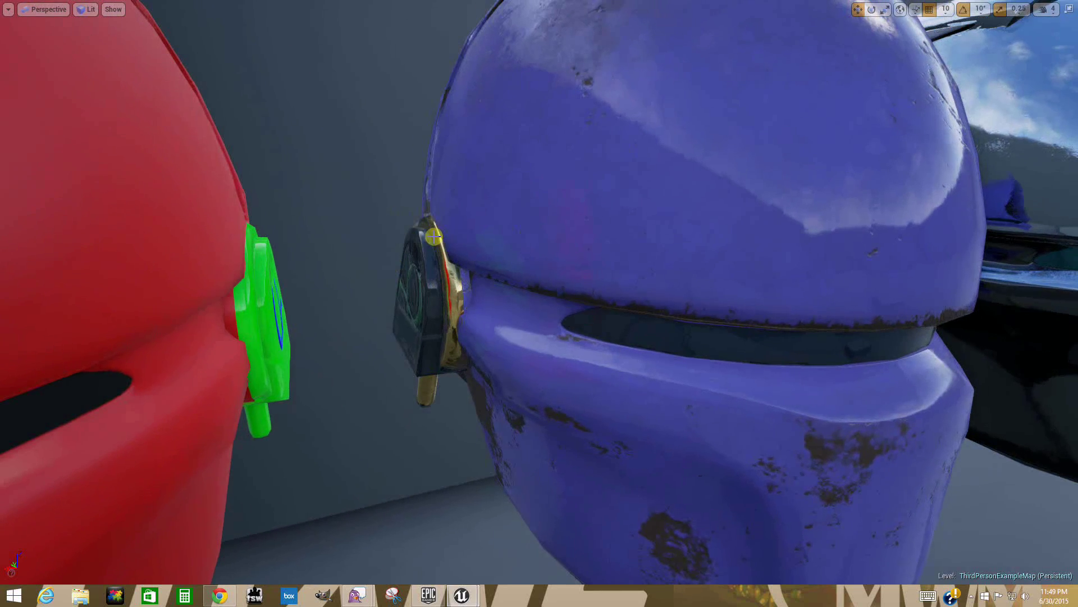
left_click(434, 236)
scroll(437, 216, "up", 8)
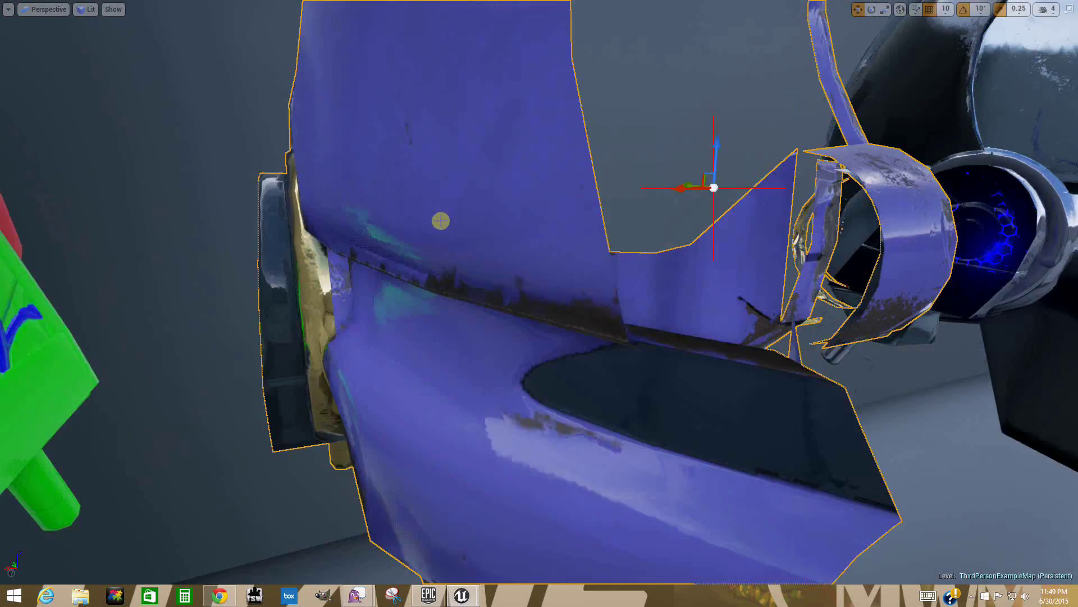
right_click_drag(440, 220, 463, 228)
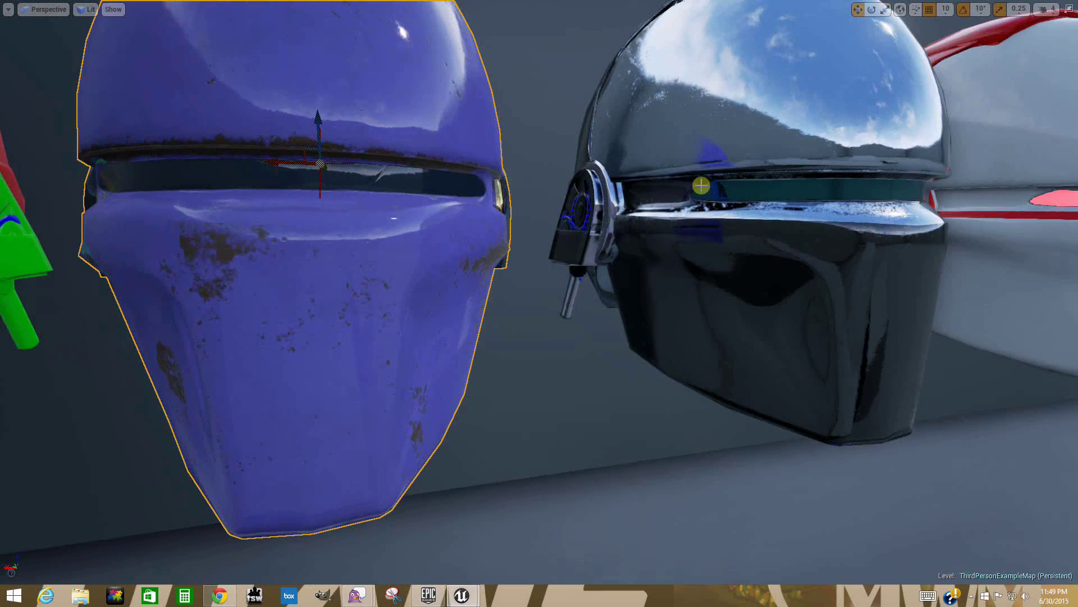
Step: Move the white and red helmet farther away from the chrome helmet
left_click(989, 165)
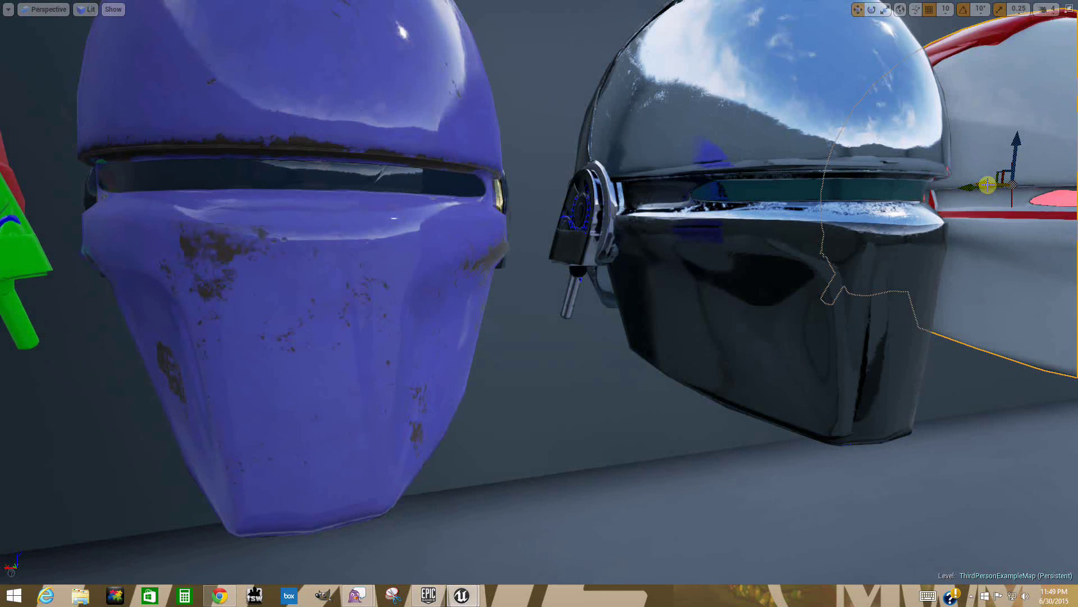
left_click_drag(1000, 180, 1063, 167)
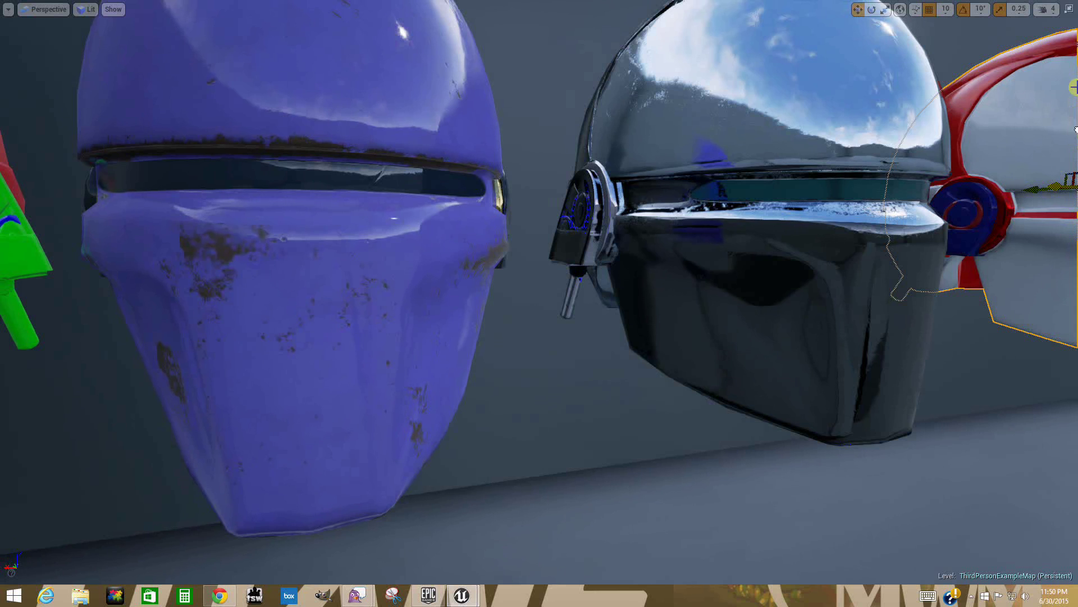
Step: Examine the chrome helmet's reflections and surface scratches, and the white and red helmet beside it
right_click_drag(723, 195, 883, 257)
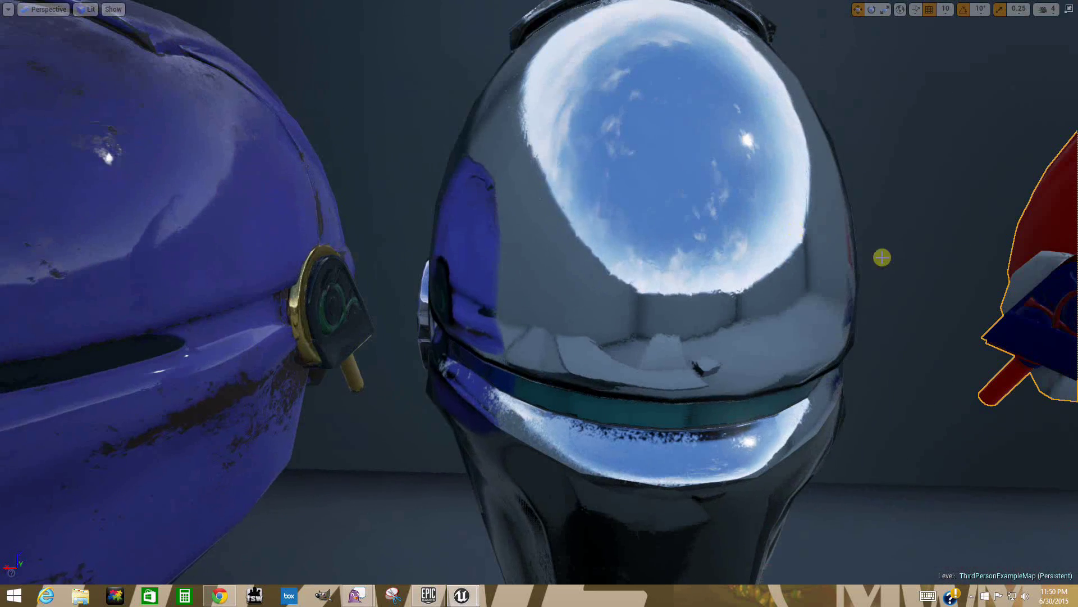
right_click_drag(986, 279, 725, 295)
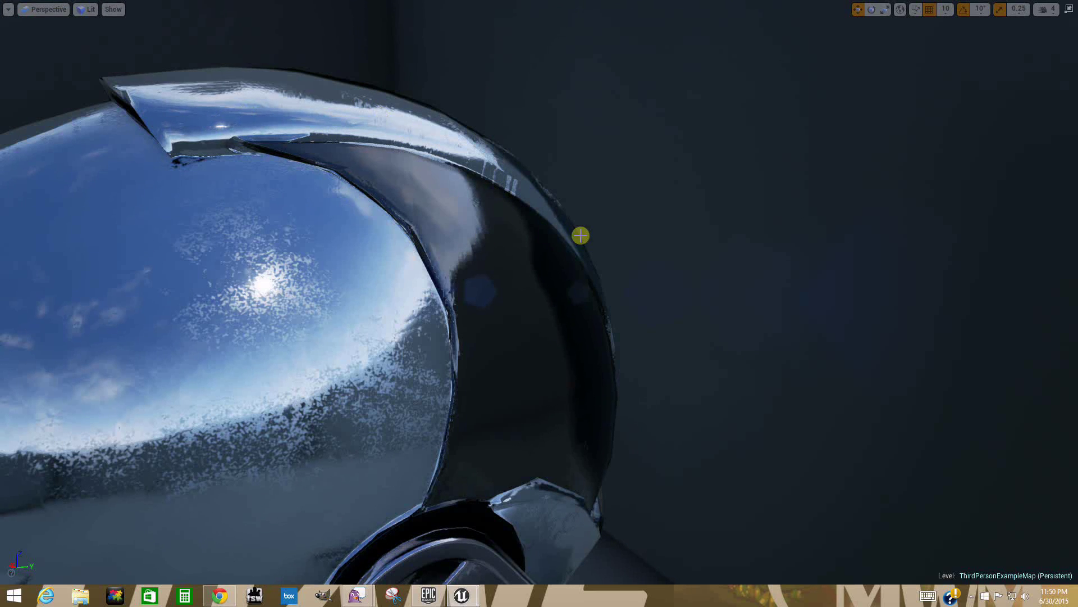
left_click_drag(580, 235, 506, 264)
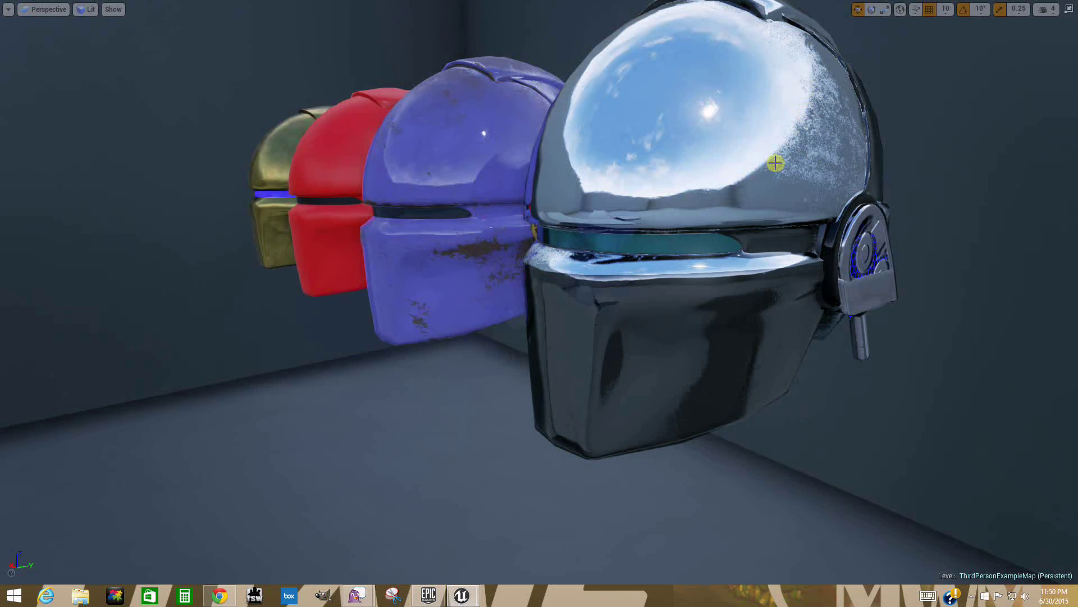
mouse_move(789, 184)
right_mouse_down()
mouse_move(859, 197)
mouse_move(787, 192)
mouse_move(787, 203)
mouse_move(804, 185)
mouse_move(753, 180)
mouse_move(825, 186)
mouse_move(781, 189)
mouse_move(797, 184)
right_mouse_up()
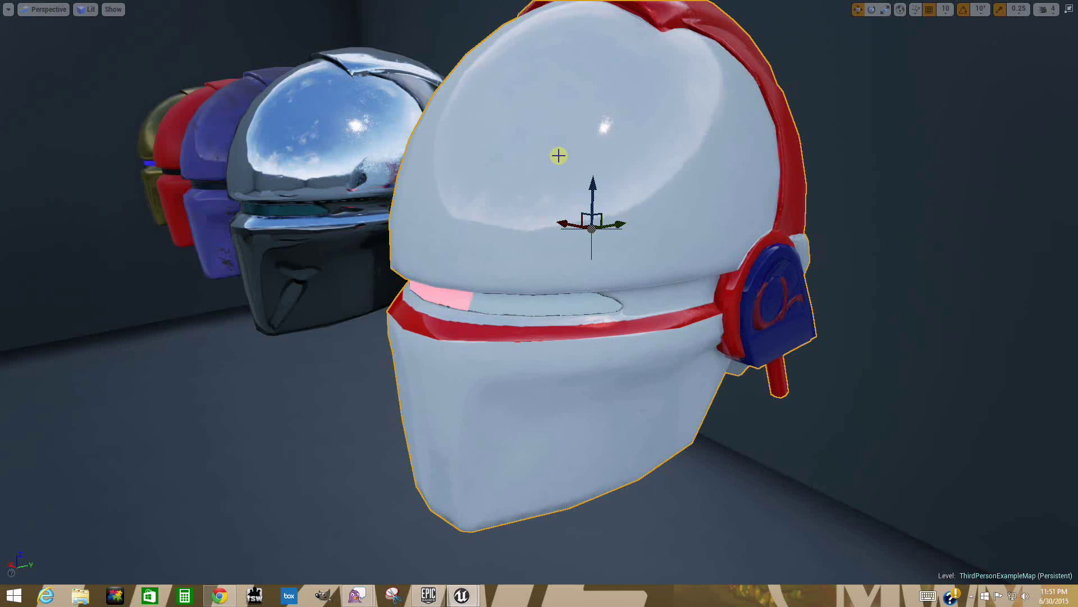
Step: Leave immersive mode and open the MI_RGB_Helmet_1a_Inst_Patriotic material instance from the MWM_Content Materials folder
left_click(7, 9)
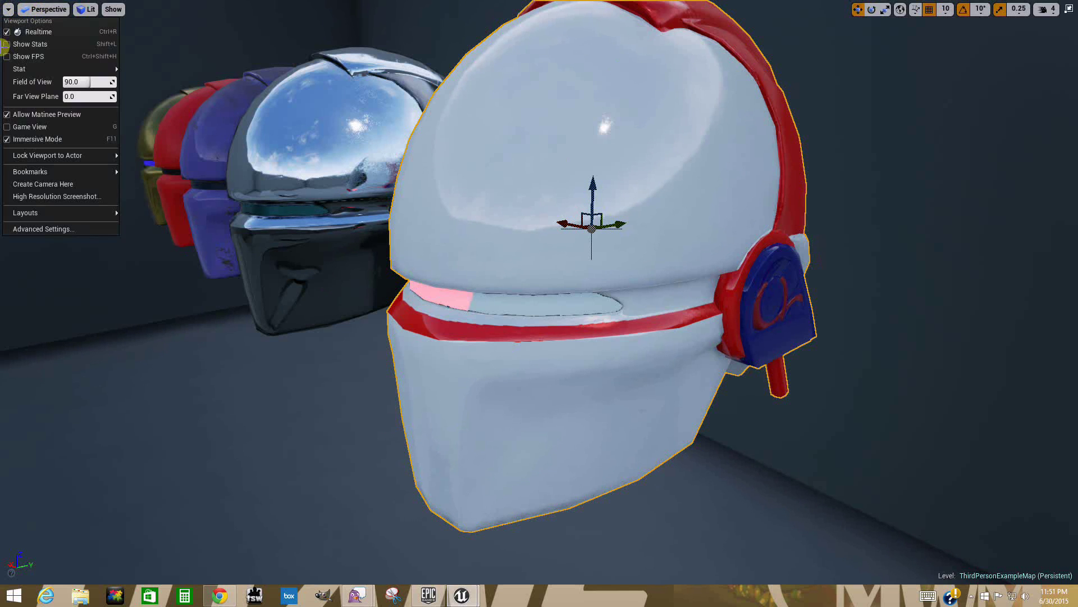
left_click(28, 140)
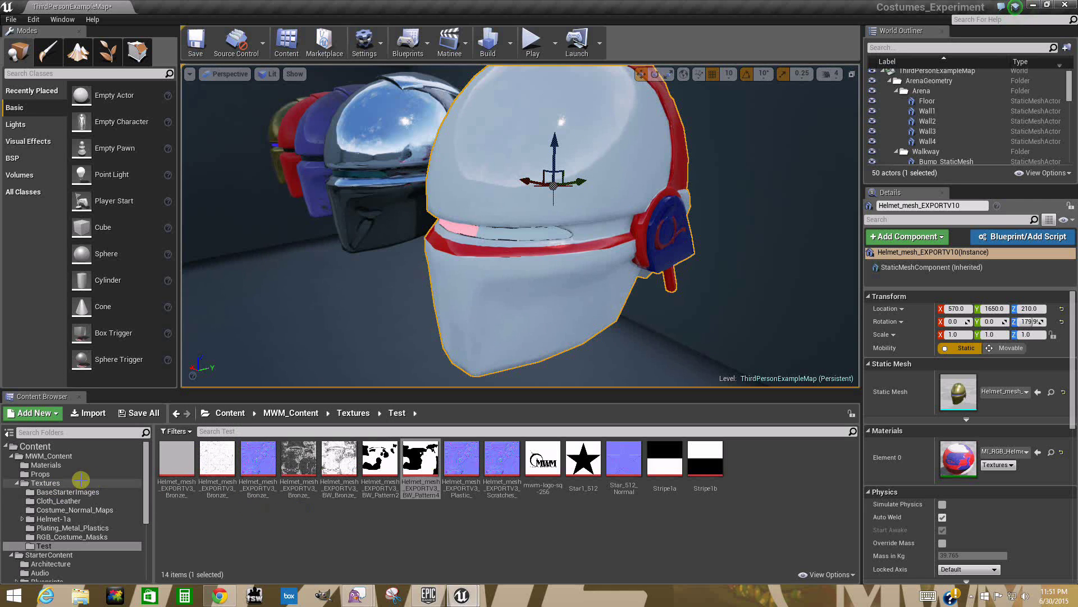
left_click(59, 465)
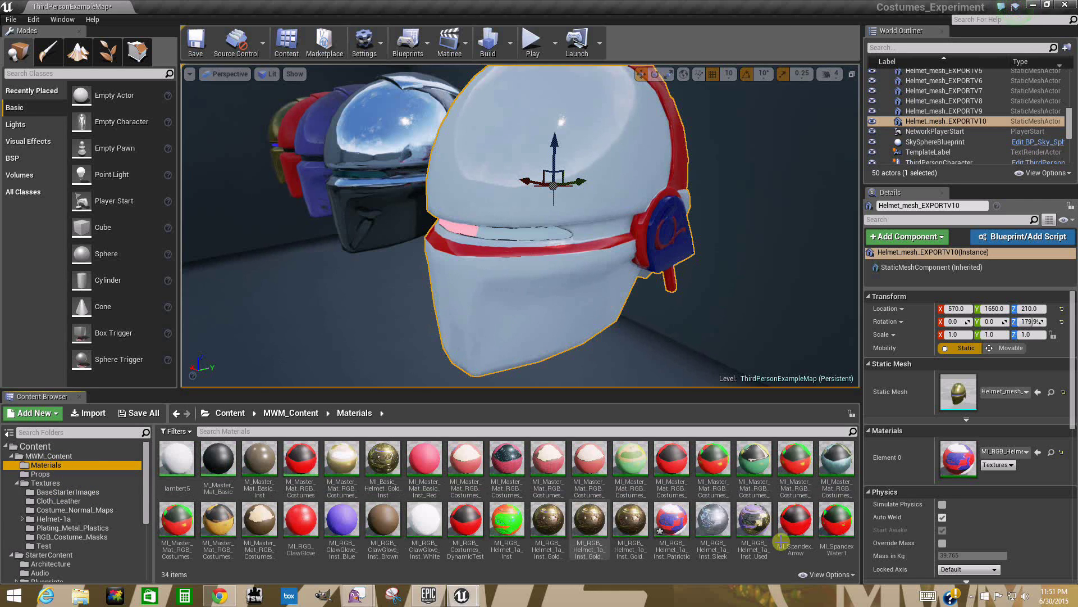
double_click(672, 520)
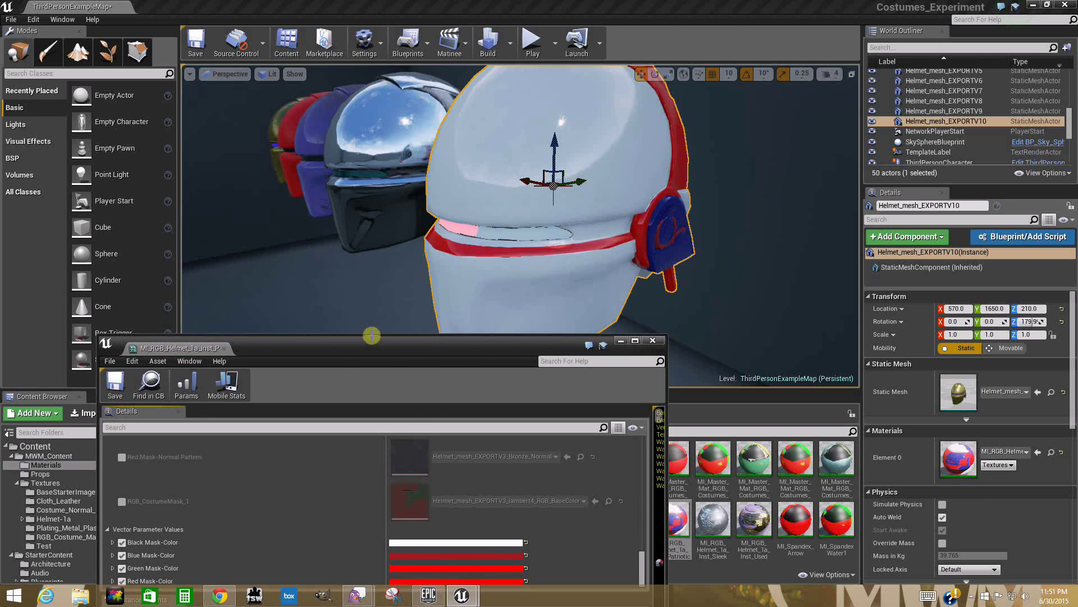
Step: Arrange the material instance window beneath the white and red helmet so the visor and the parameters can be seen together
left_click_drag(371, 339, 145, 115)
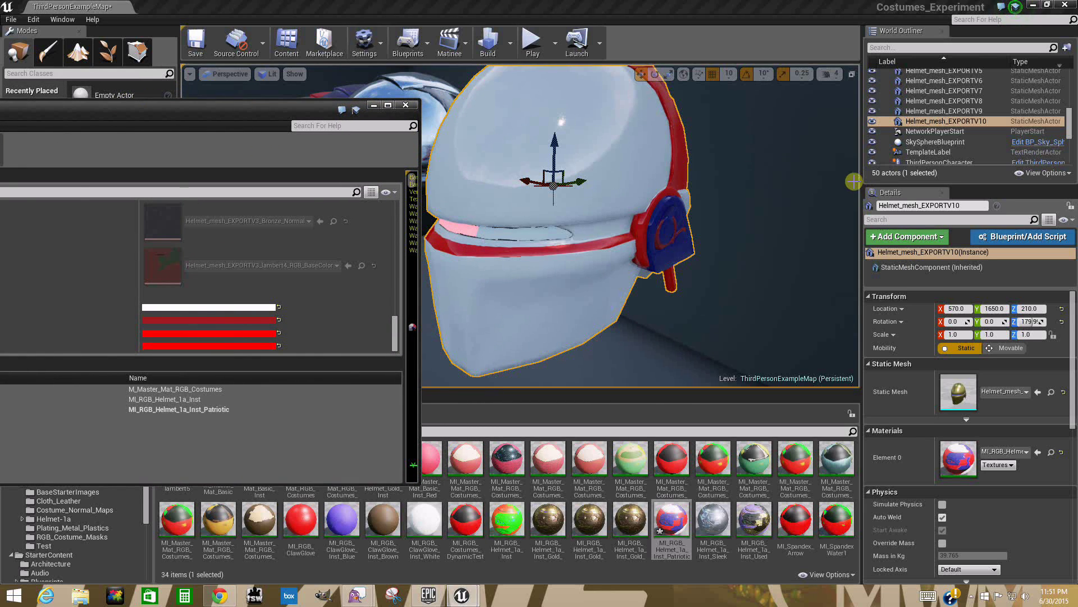
left_click_drag(182, 101, 551, 341)
mouse_move(561, 259)
left_mouse_down("alt")
mouse_move(569, 241)
mouse_move(578, 265)
mouse_move(553, 246)
left_mouse_up("alt")
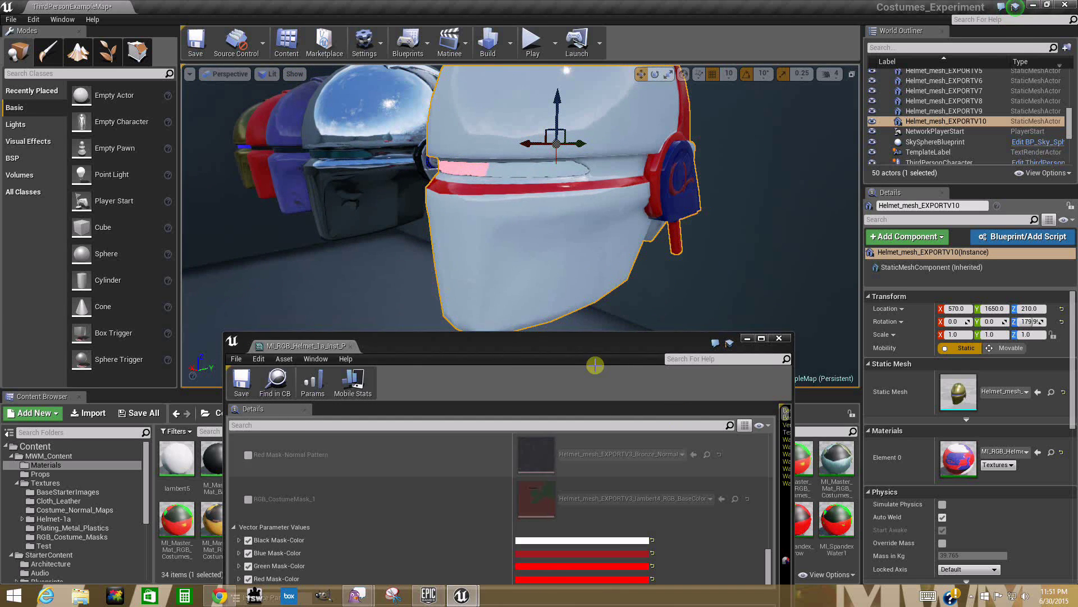
left_click_drag(553, 340, 560, 289)
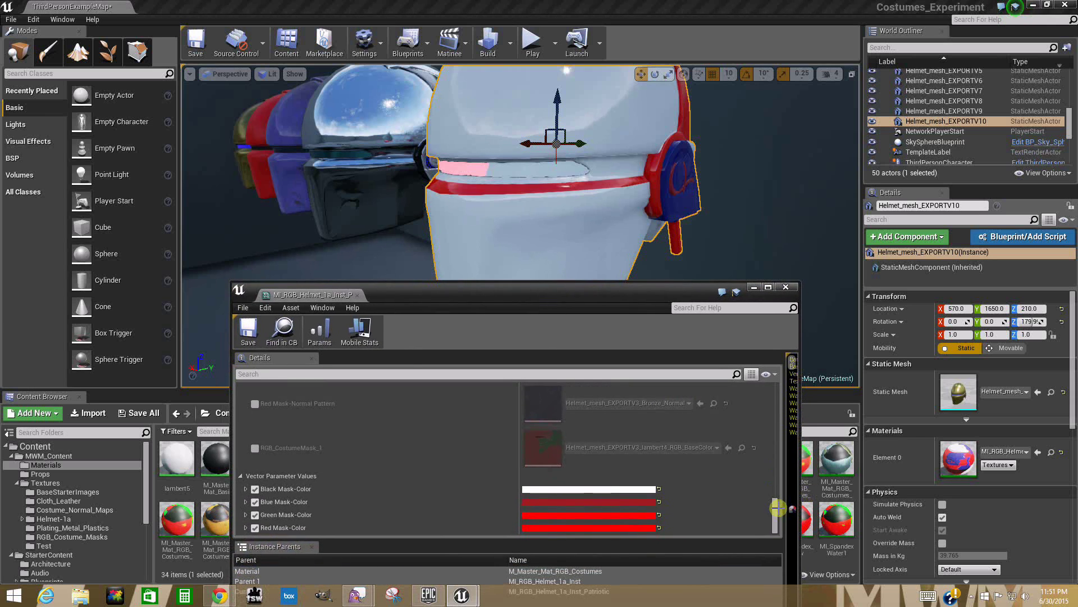
Step: Turn on Black has Emissive?, Black Image_Emissive_Off_On and Black Mask-Use Coloring Map? in the patriotic material instance
left_click_drag(775, 503, 778, 413)
left_click(526, 414)
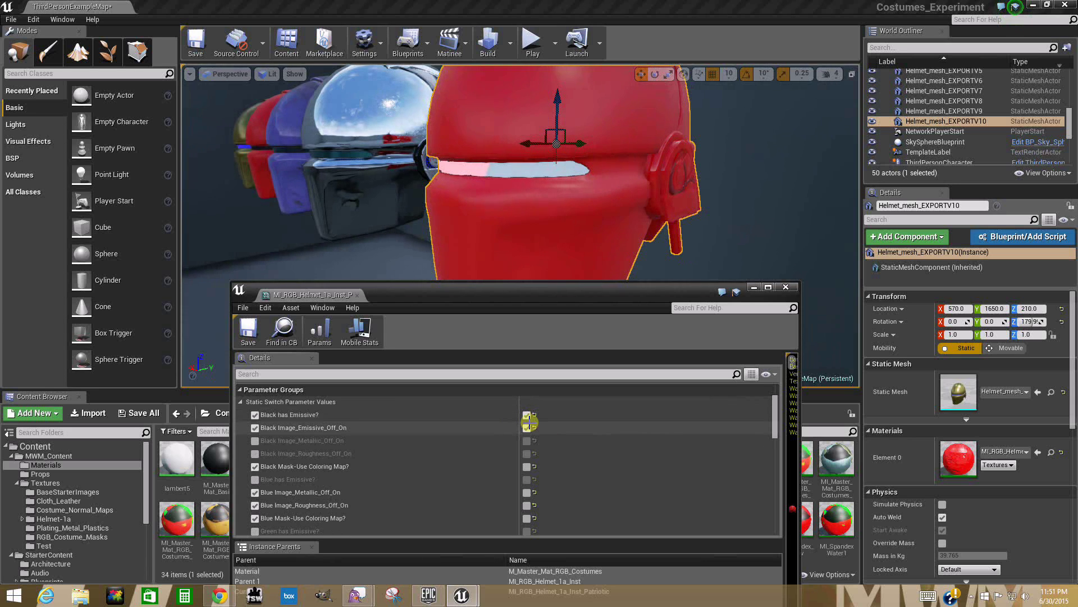
left_click(527, 428)
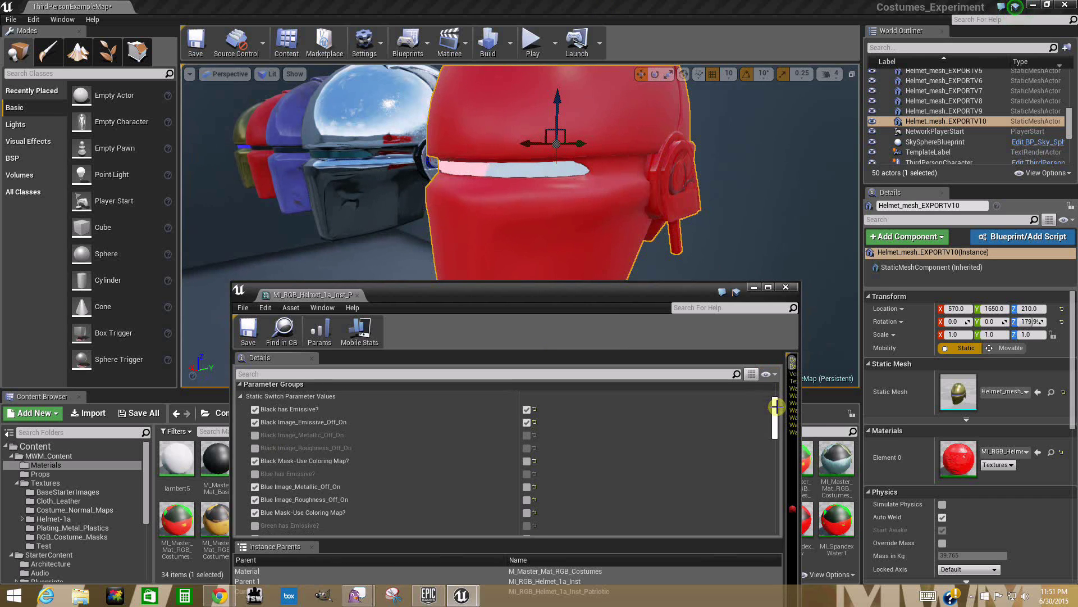
scroll(774, 402, "down", 1)
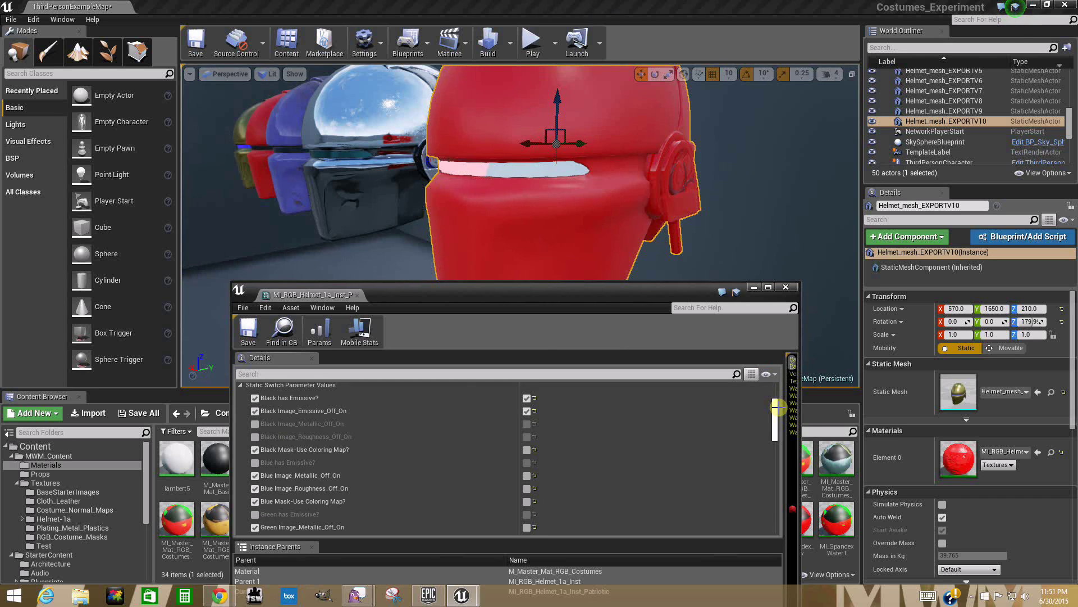
scroll(777, 408, "down", 1)
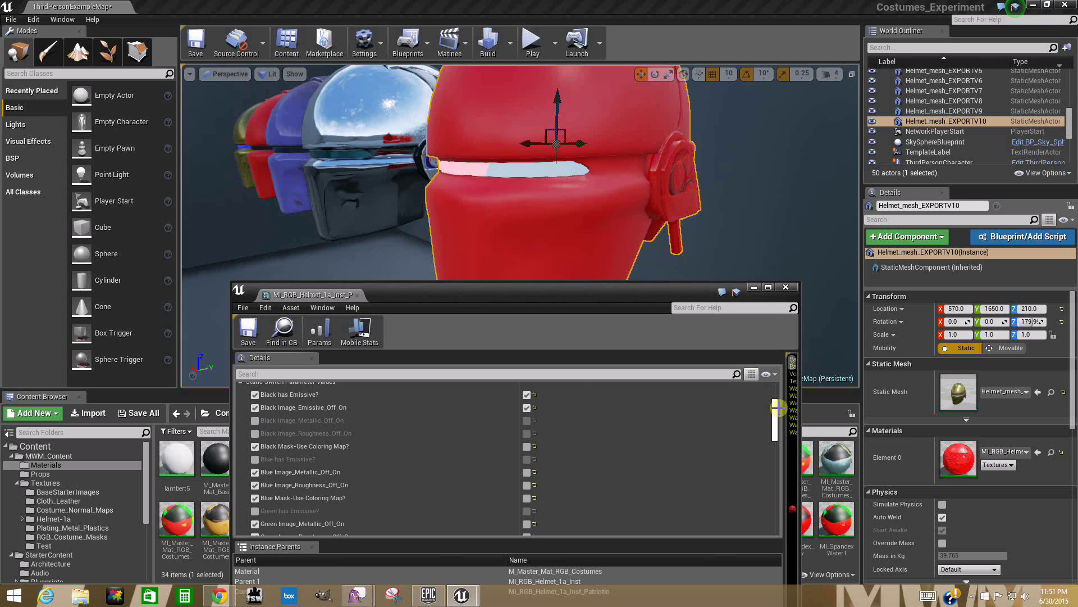
left_click(528, 447)
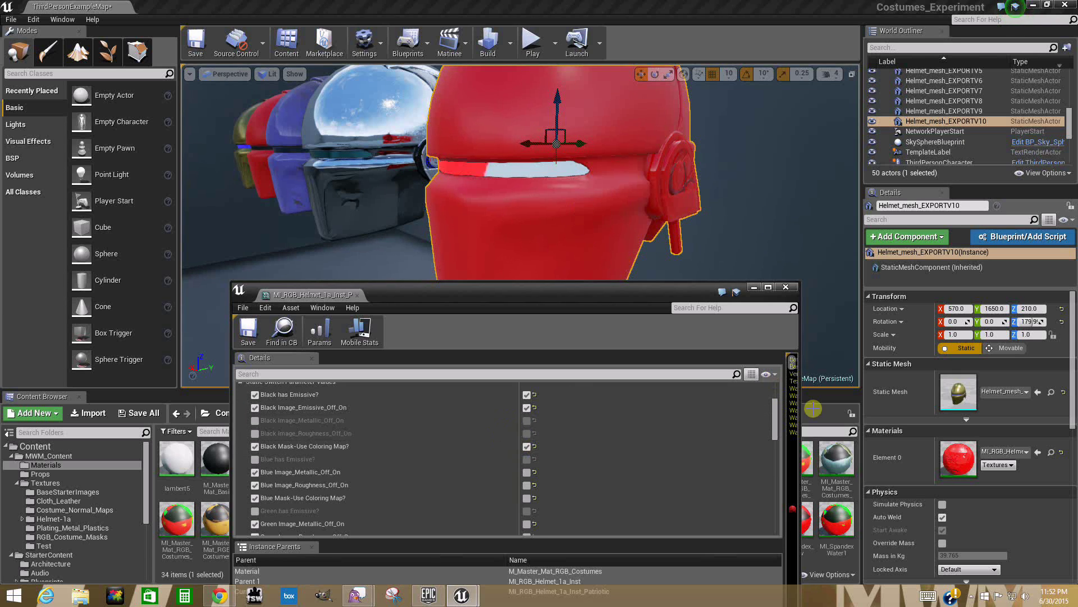
Step: Check the black mask's textures and colors, and turn on Blue Image_Metallic_Off_On, Blue Image_Roughness_Off_On and Blue Mask-Use Coloring Map?
left_click_drag(775, 406, 760, 485)
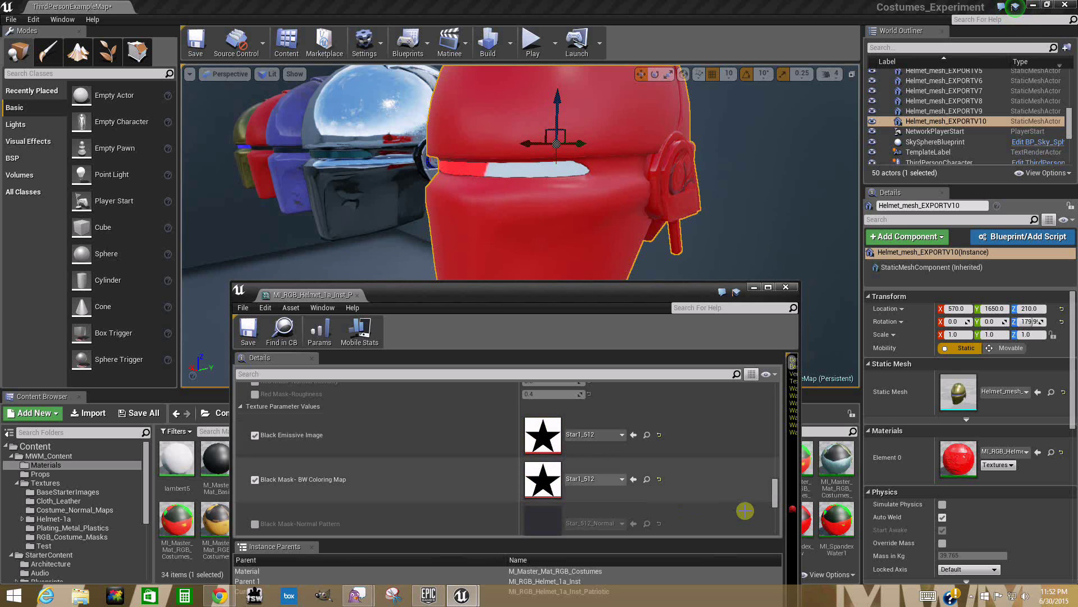
left_click_drag(775, 484, 774, 503)
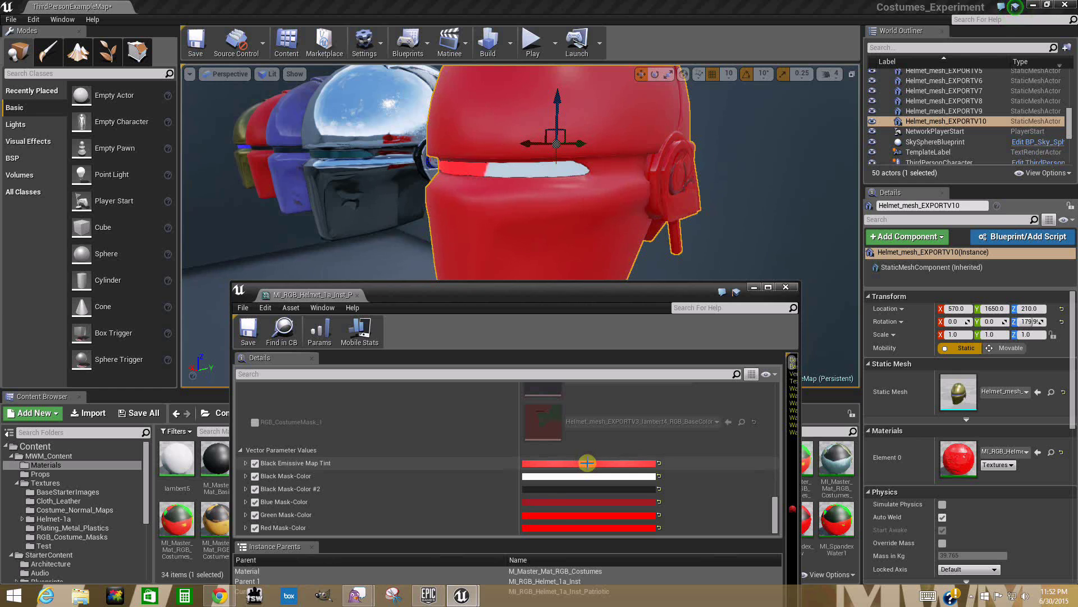
left_click_drag(773, 510, 776, 413)
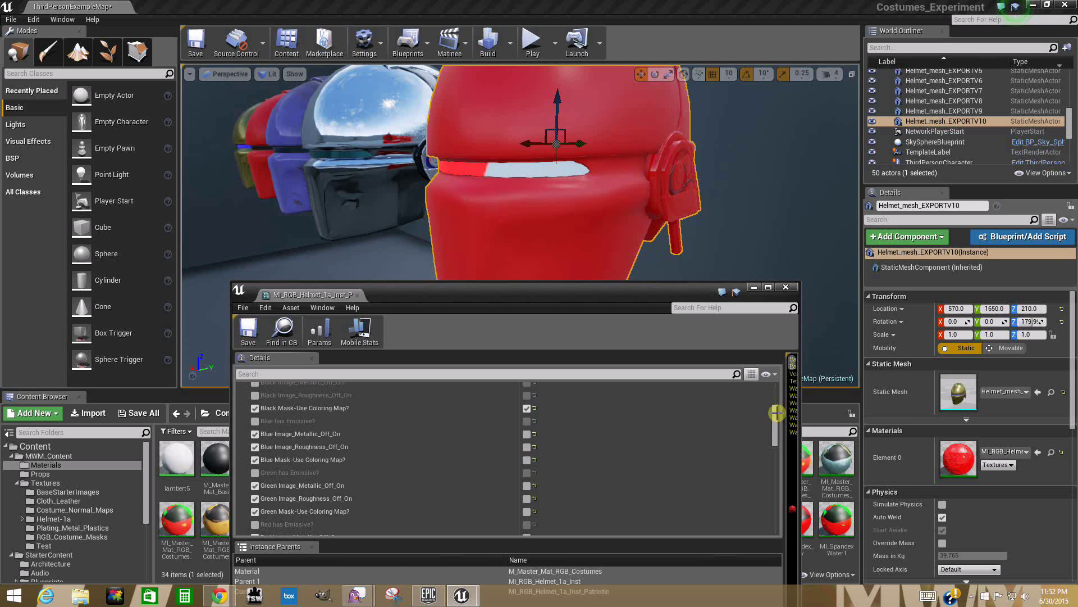
left_click(526, 433)
left_click(527, 446)
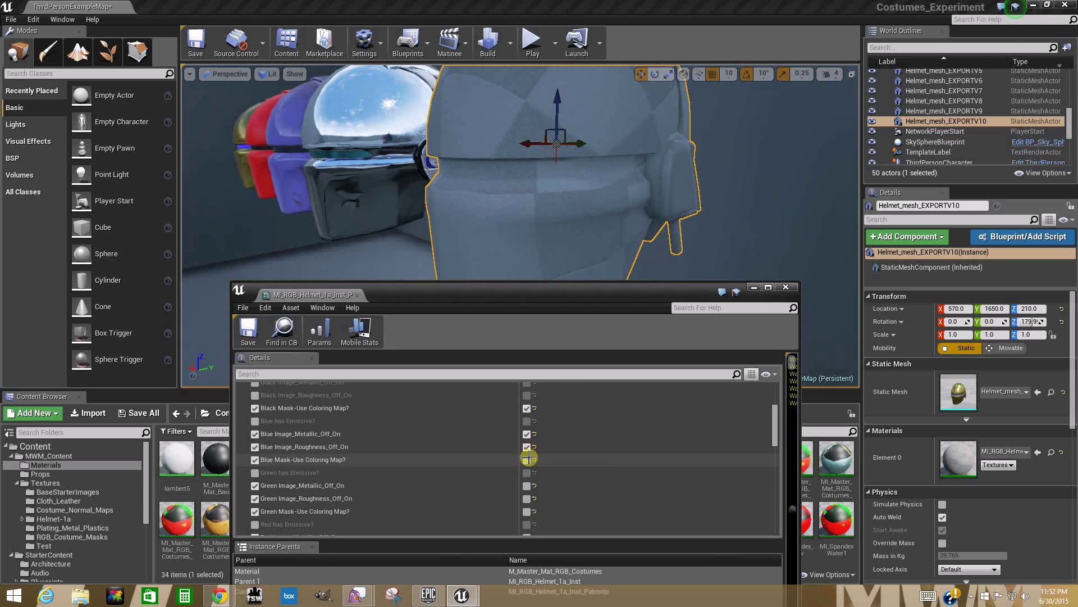
left_click(527, 460)
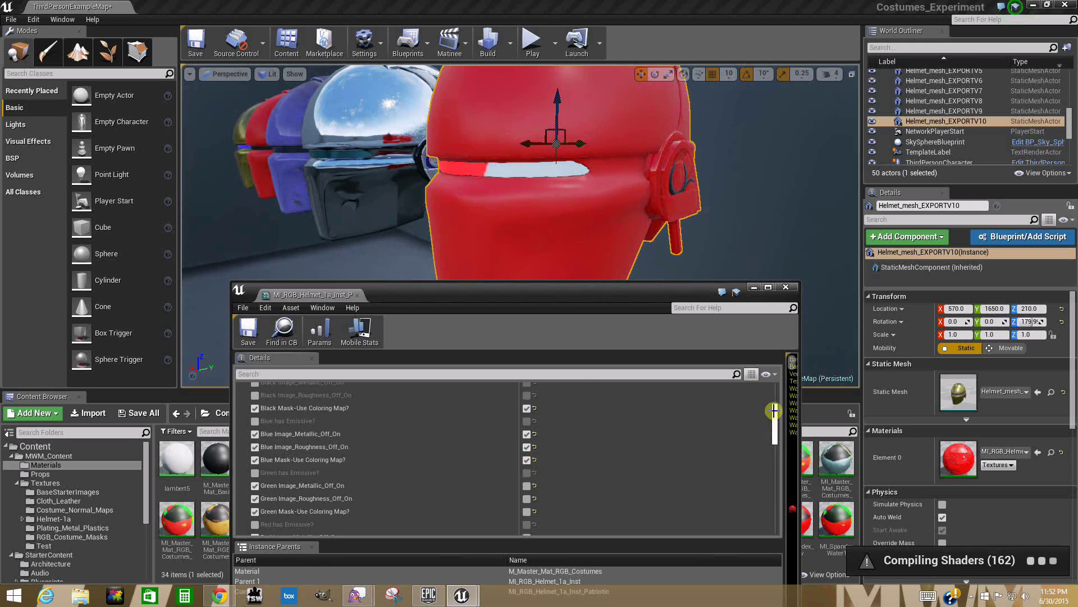
Step: Enable Black-Tile Adjust x and y at 200.0 and examine the tiled star pattern on the visor up close
left_click_drag(774, 409, 774, 434)
left_click(254, 452)
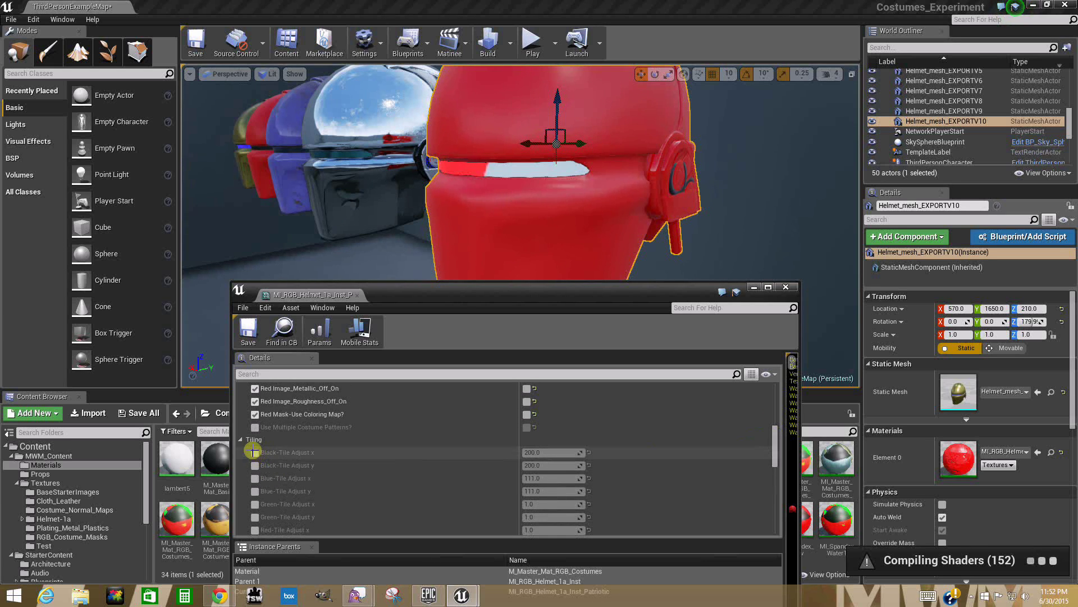
left_click(255, 465)
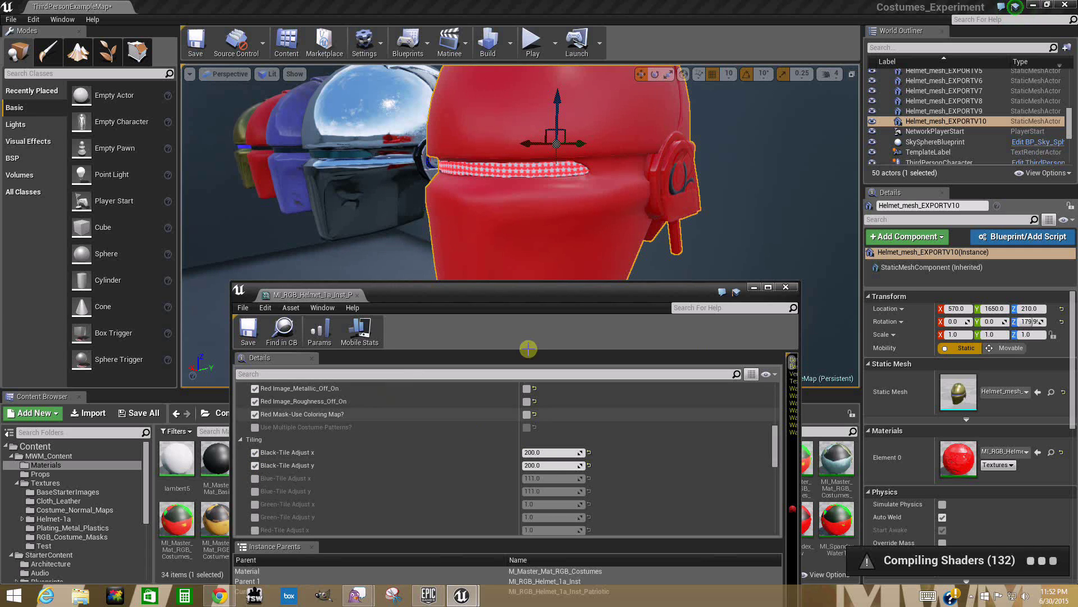
mouse_move(492, 182)
right_mouse_down()
mouse_move(497, 190)
mouse_move(484, 168)
mouse_move(492, 175)
right_mouse_up()
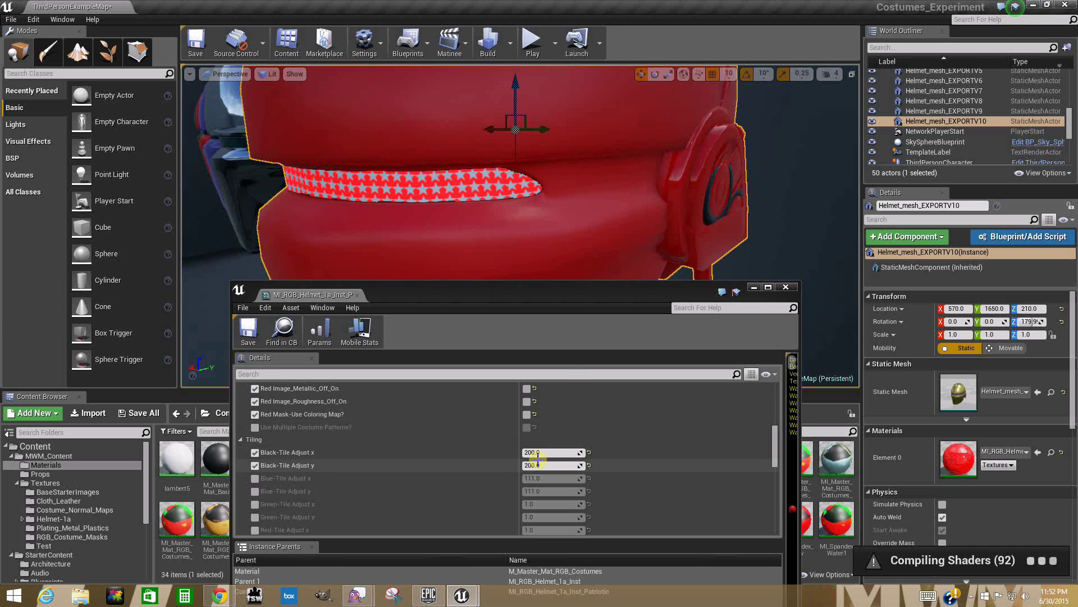
right_click_drag(556, 210, 562, 209)
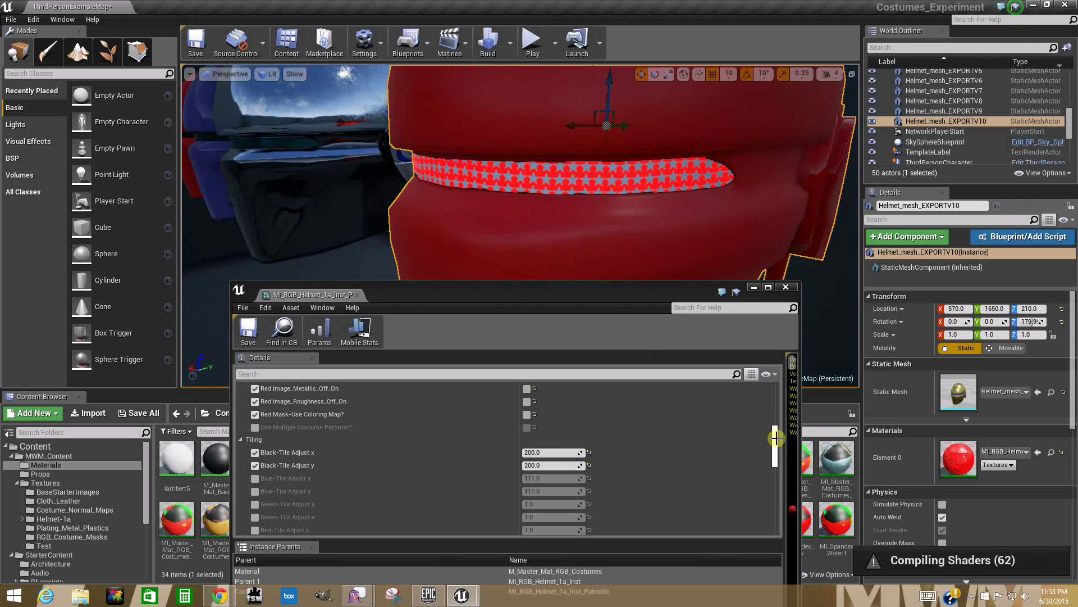
Step: Review the mask switches against the helmet's visor and turn on Red Mask-Use Coloring Map?
left_click_drag(776, 438, 775, 425)
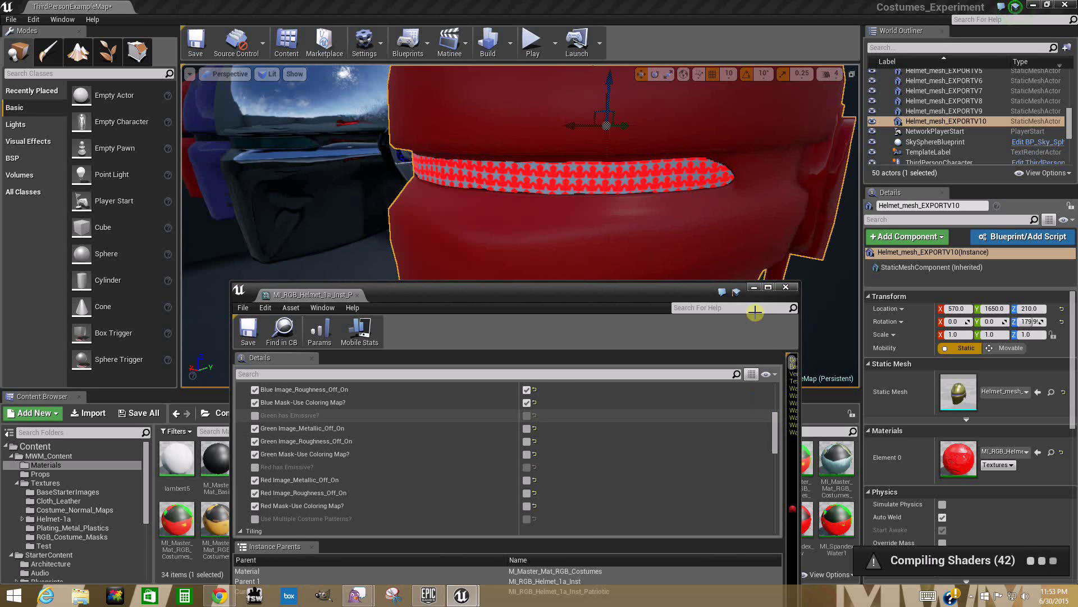
left_click_drag(773, 427, 774, 423)
mouse_move(648, 252)
right_mouse_down()
mouse_move(623, 247)
mouse_move(627, 256)
right_mouse_up()
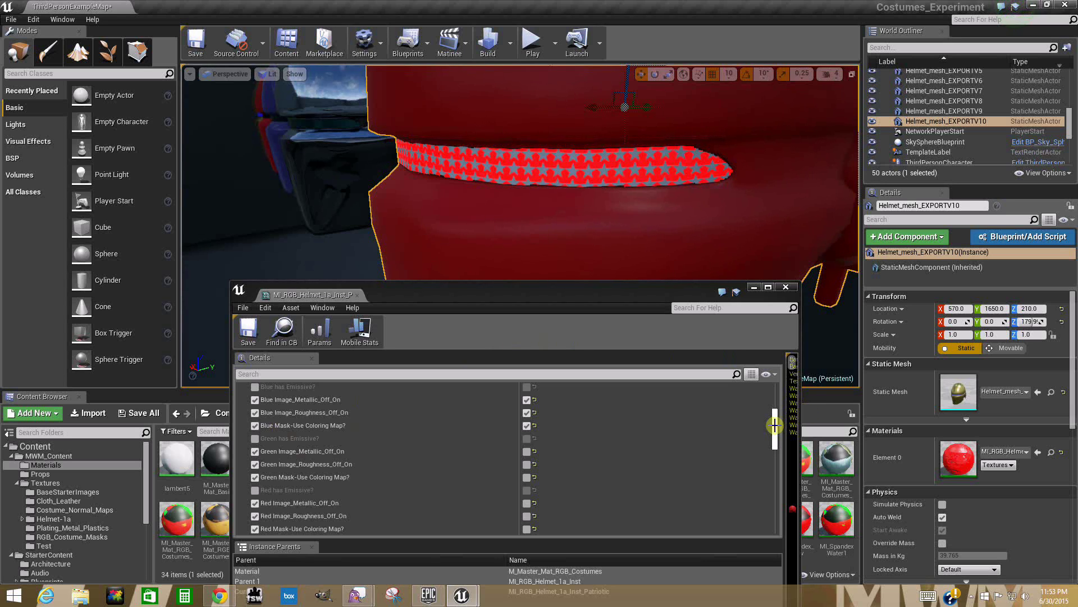
left_click_drag(775, 424, 776, 414)
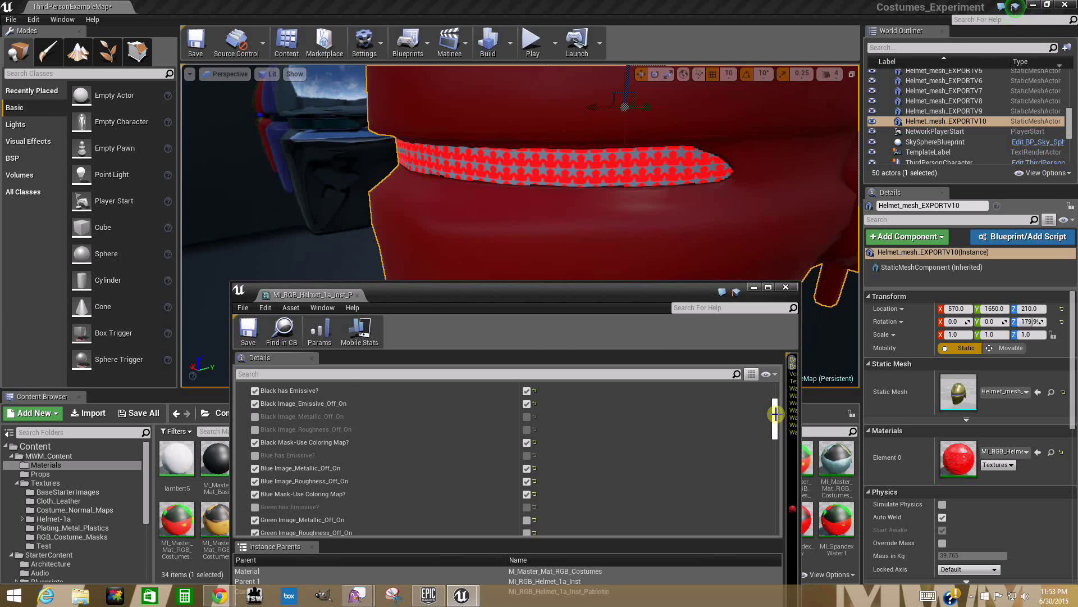
left_click_drag(775, 414, 781, 431)
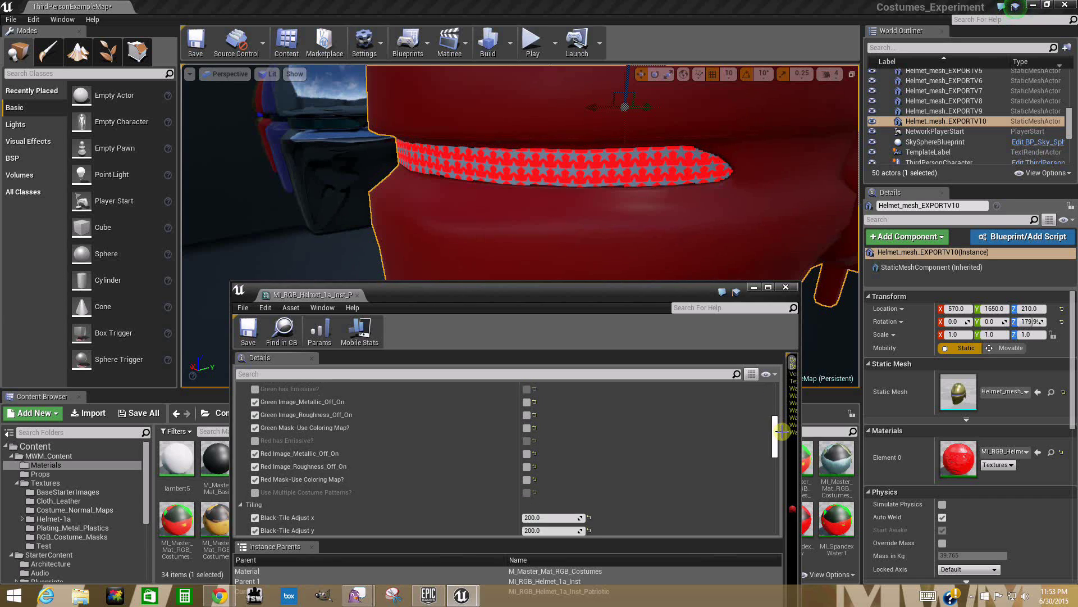
mouse_move(656, 227)
right_mouse_down()
mouse_move(664, 231)
mouse_move(652, 207)
right_mouse_up()
left_click_drag(652, 208, 635, 230)
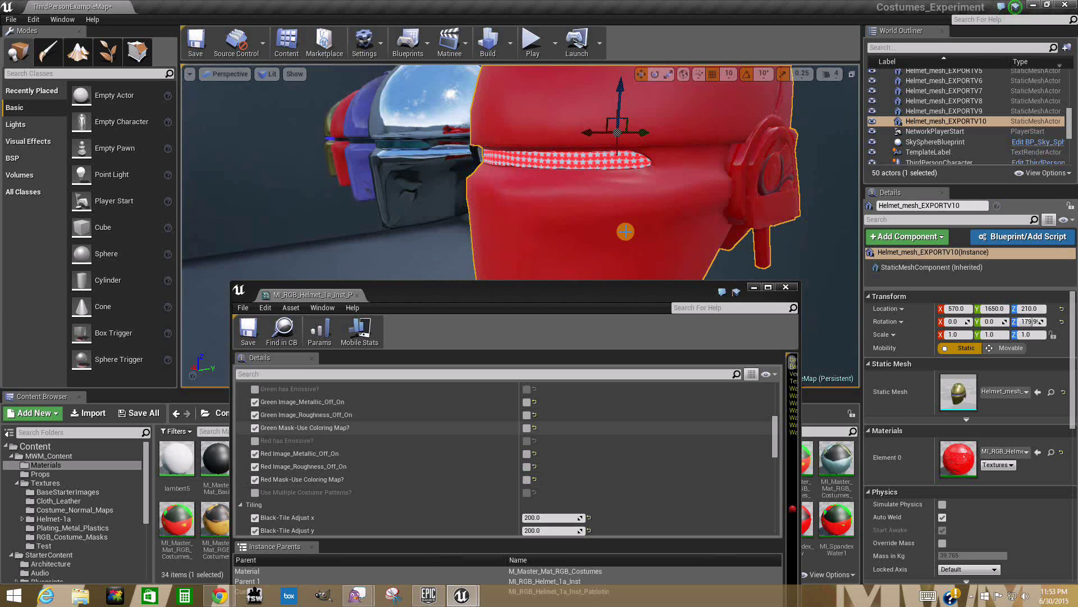
left_click(526, 479)
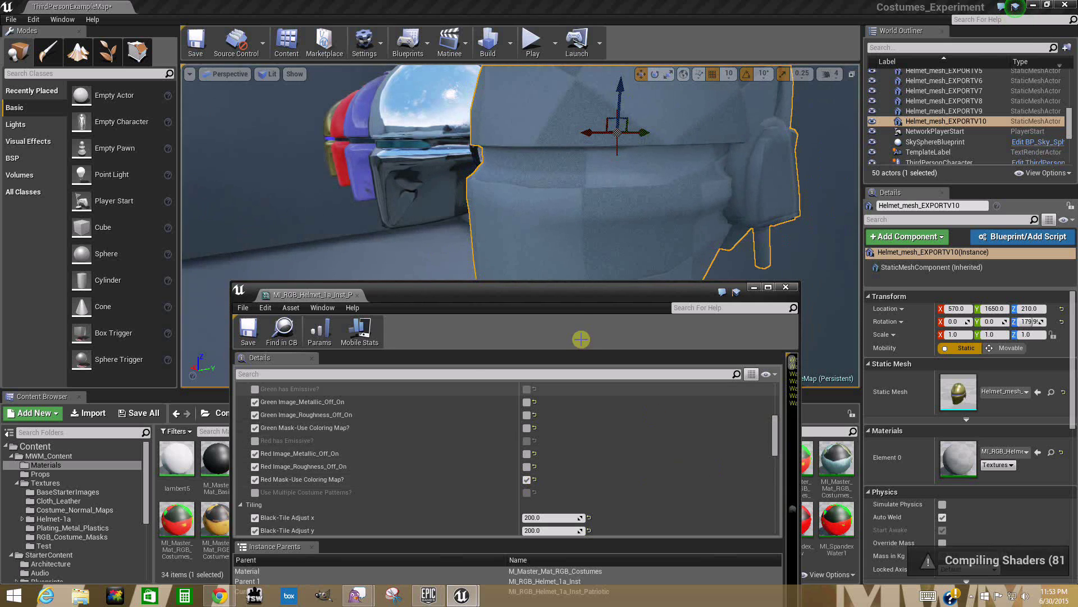
Step: Open the Test textures folder and bring up the Red Mask- BW Coloring Map parameter, keeping the folder and helmet uncovered
left_click_drag(534, 296, 424, 137)
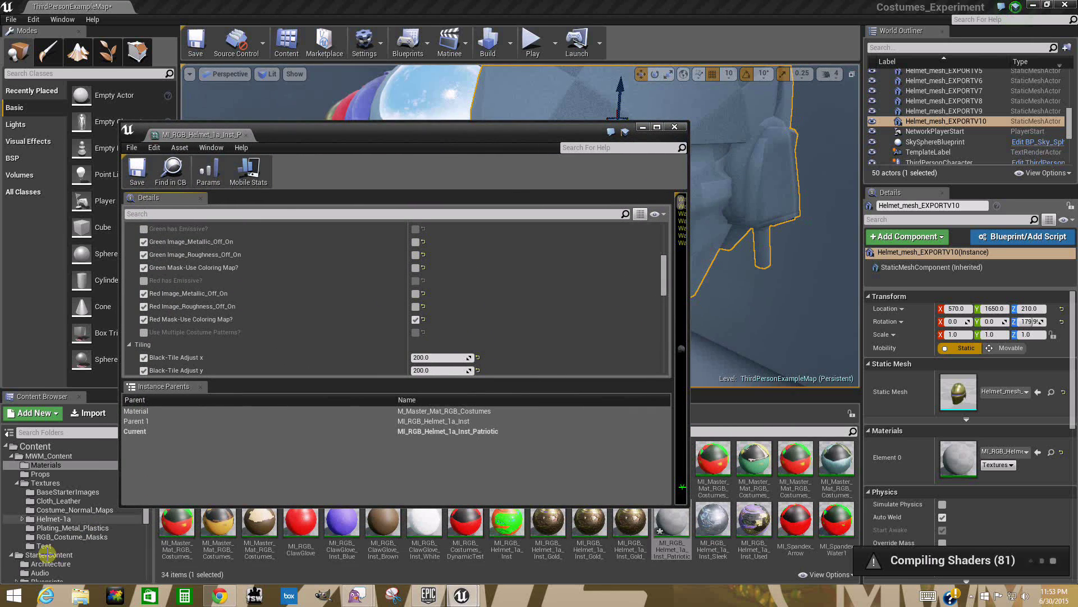
left_click(44, 546)
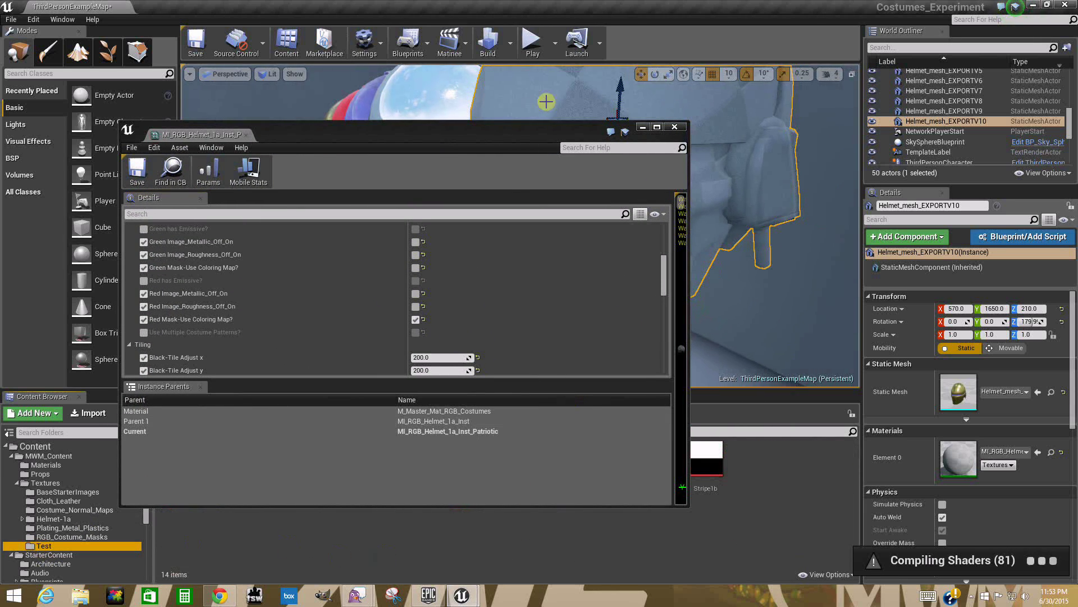
right_click_drag(413, 109, 380, 83)
left_click_drag(382, 143, 280, 52)
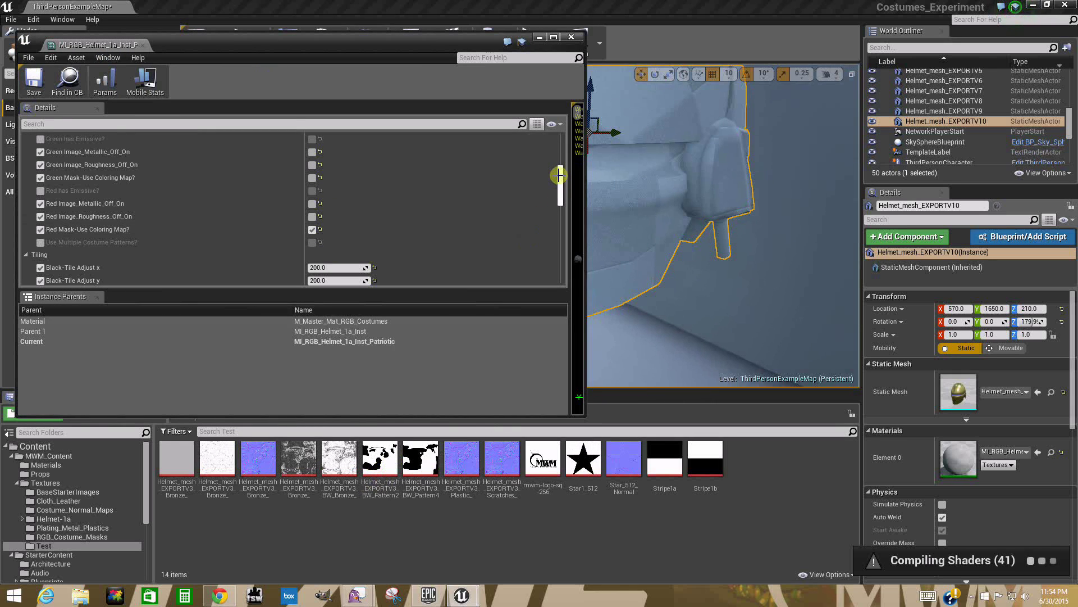
left_click_drag(559, 176, 566, 251)
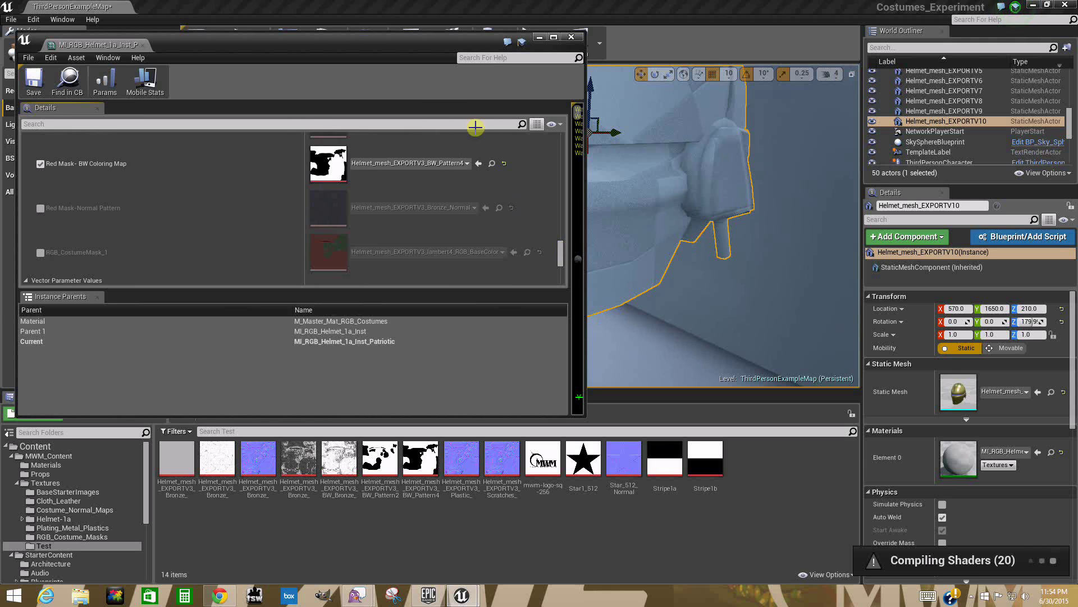
left_click_drag(380, 49, 254, 12)
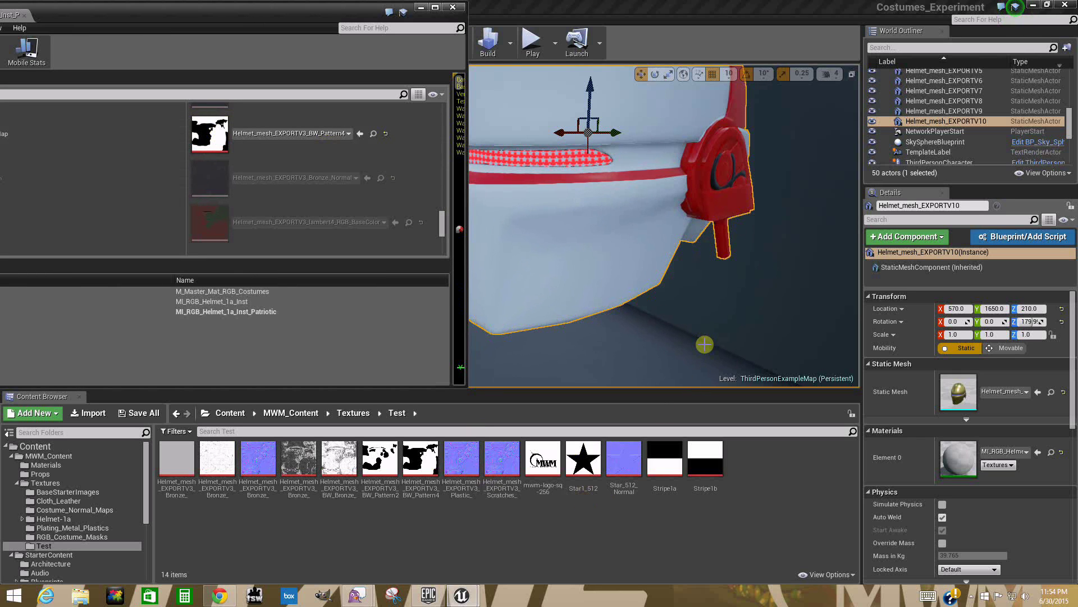
Step: Examine the helmet's red trim pattern, and assign the Helmet_mesh_EXPORTV3_BW_Pattern2 texture to Red Mask- BW Coloring Map
left_click_drag(702, 345, 683, 341)
middle_click_drag(683, 341, 686, 331)
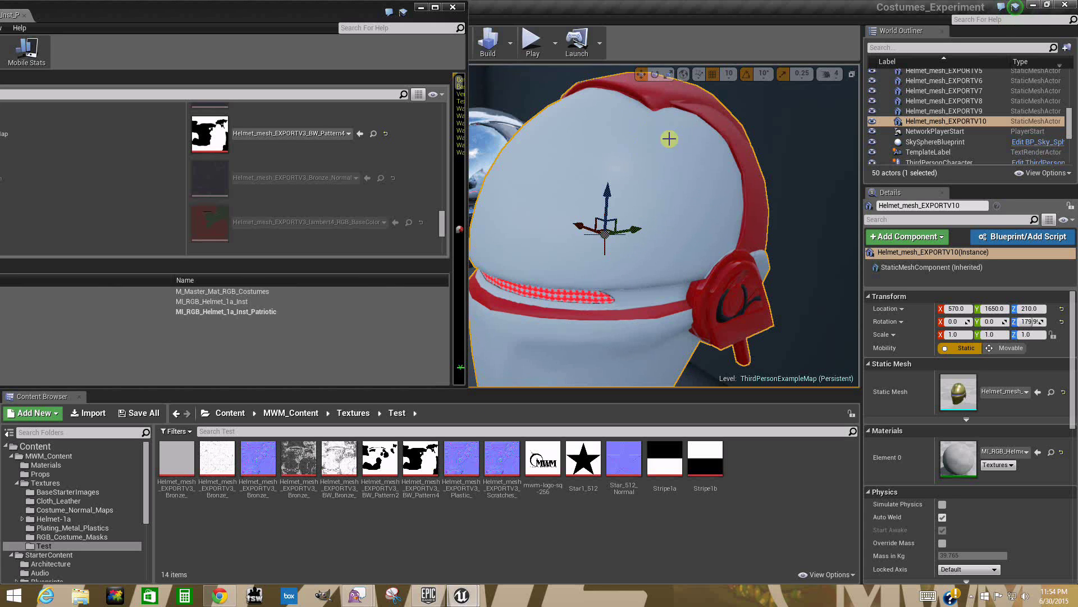
mouse_move(738, 243)
left_mouse_down()
mouse_move(709, 229)
mouse_move(727, 219)
mouse_move(700, 236)
mouse_move(760, 209)
mouse_move(732, 245)
left_mouse_up()
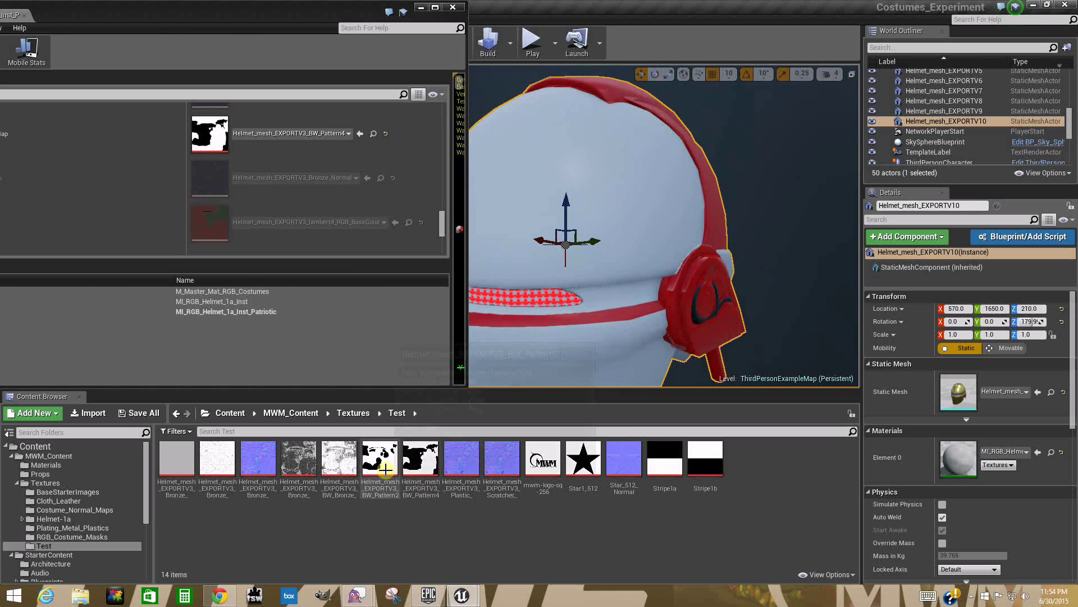
left_click_drag(386, 469, 209, 137)
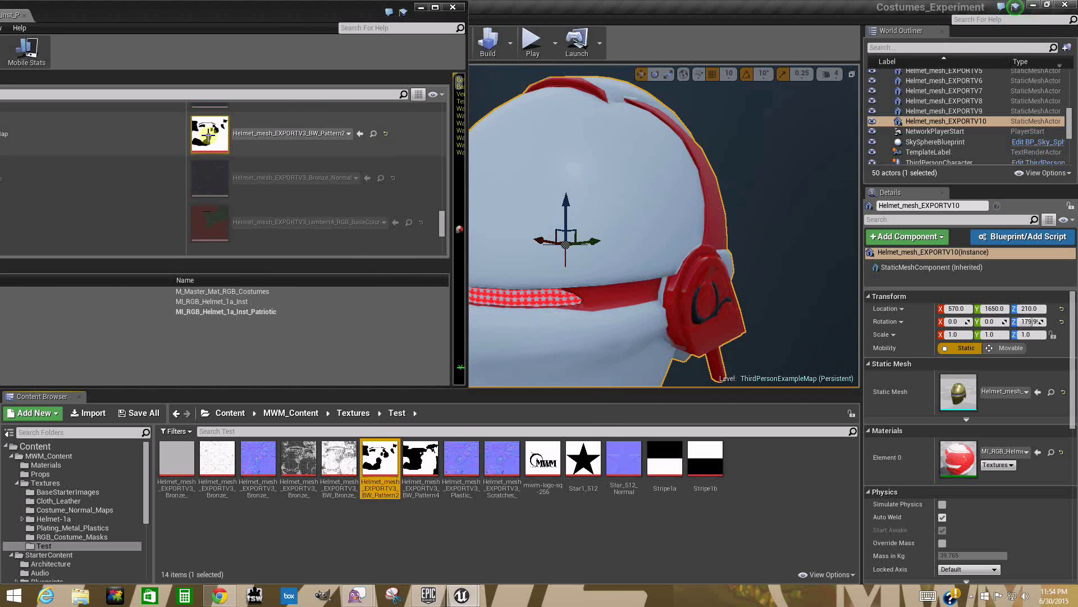
Step: Assign the Helmet_mesh_EXPORTV3_BW_Pattern4 texture to Red Mask- BW Coloring Map and inspect the helmet's red trim
right_click_drag(669, 173, 664, 331)
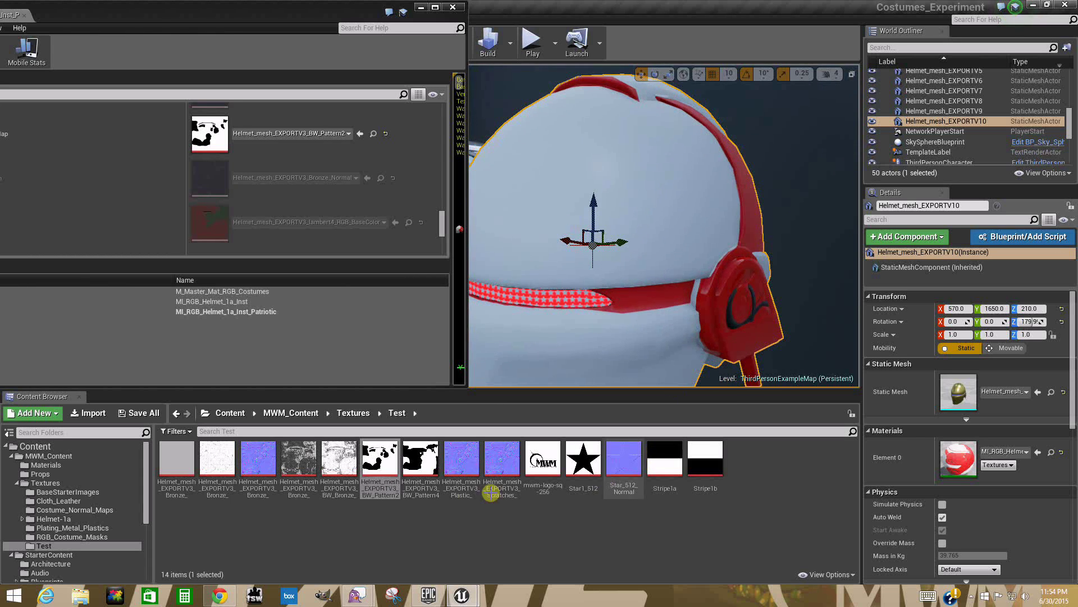
left_click_drag(420, 458, 196, 120)
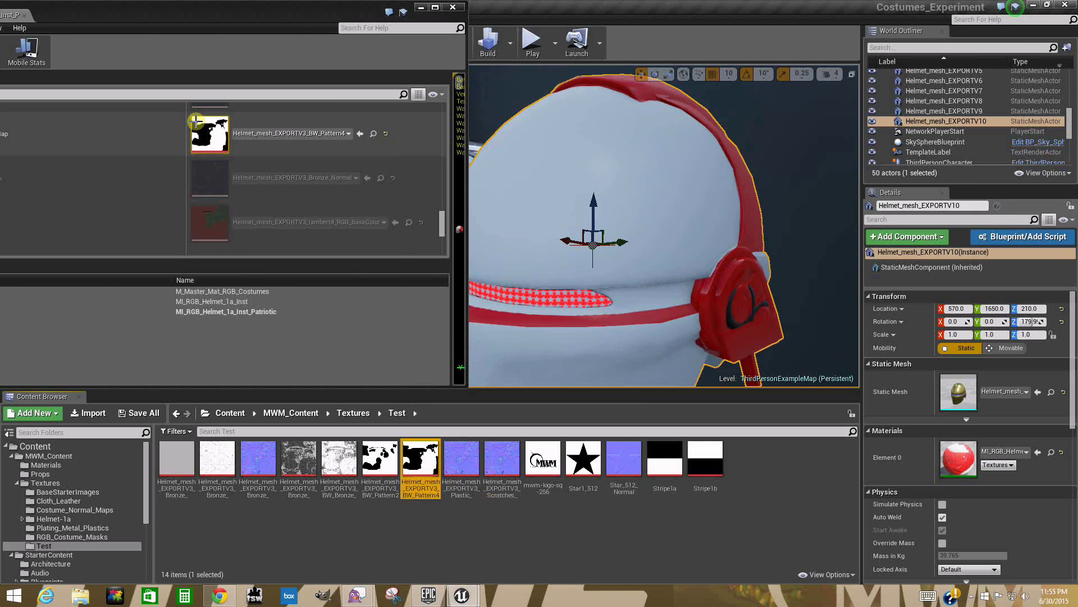
right_click_drag(601, 330, 623, 355)
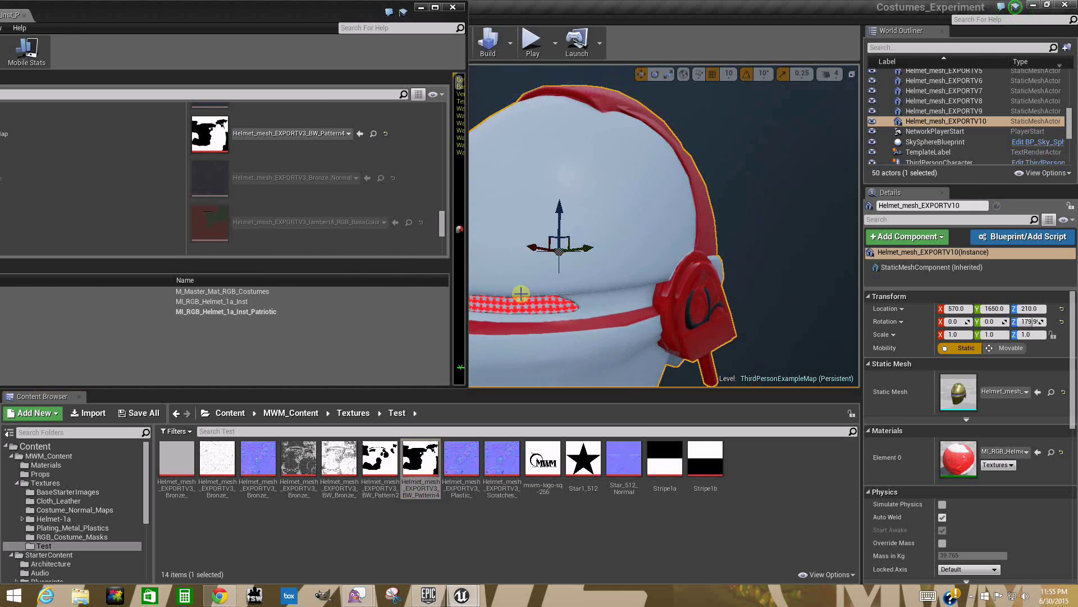
Step: Turn on the Red Image_Roughness_Off_On and Red Image_Metallic_Off_On switches, keeping the helmet in view
left_click_drag(250, 7, 445, 243)
left_click_drag(618, 418, 618, 344)
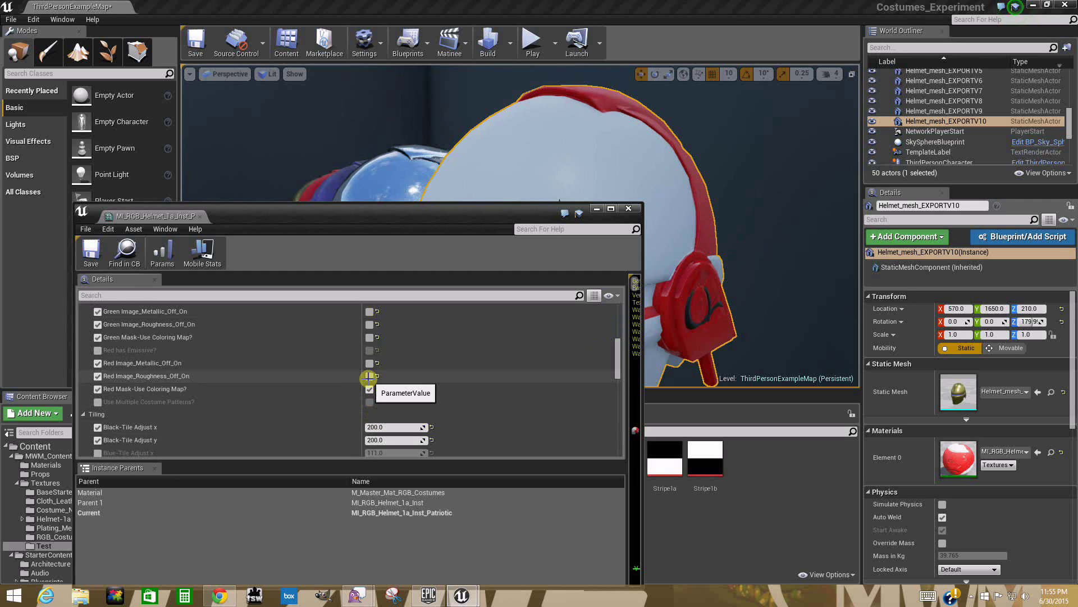
left_click(370, 376)
left_click(371, 363)
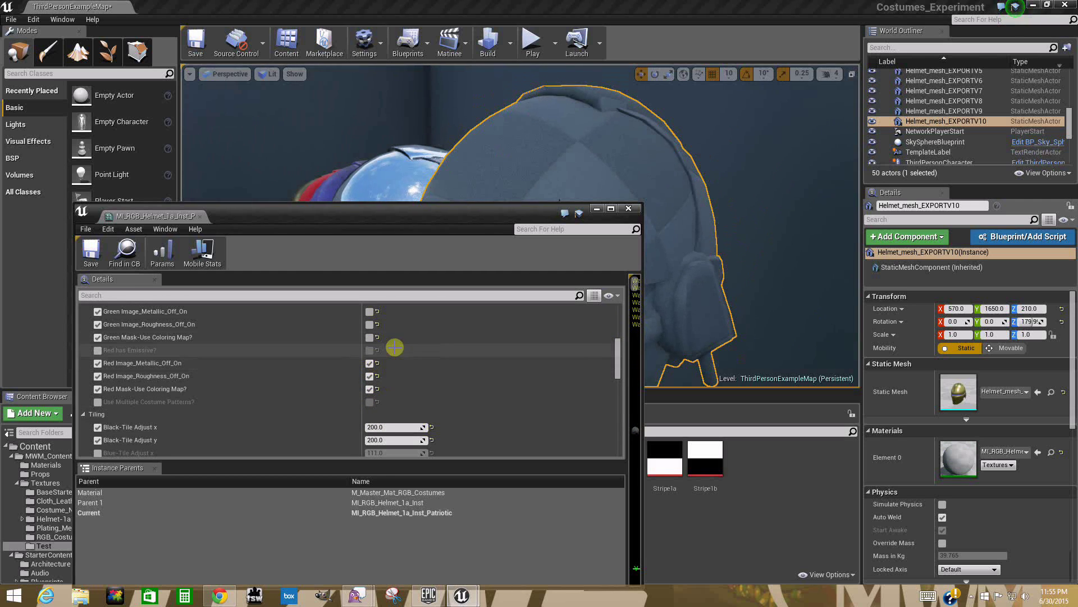
left_click_drag(424, 213, 283, 39)
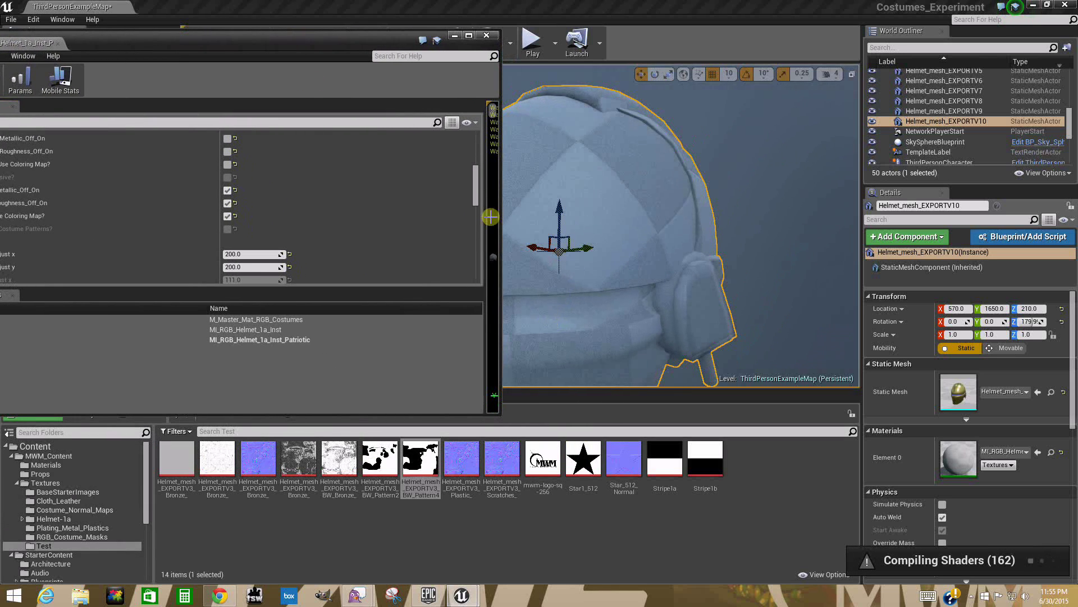
Step: Enable the Black Mask-Normal Pattern and Blue Mask-Normal Pattern texture parameters
scroll(476, 179, "down", 1)
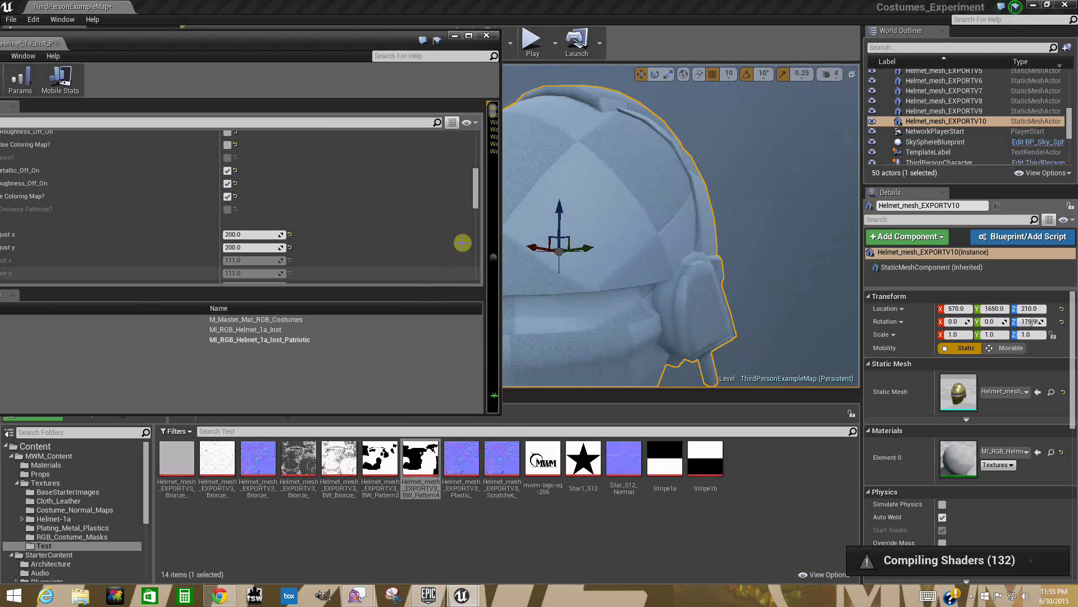
left_click_drag(476, 179, 476, 246)
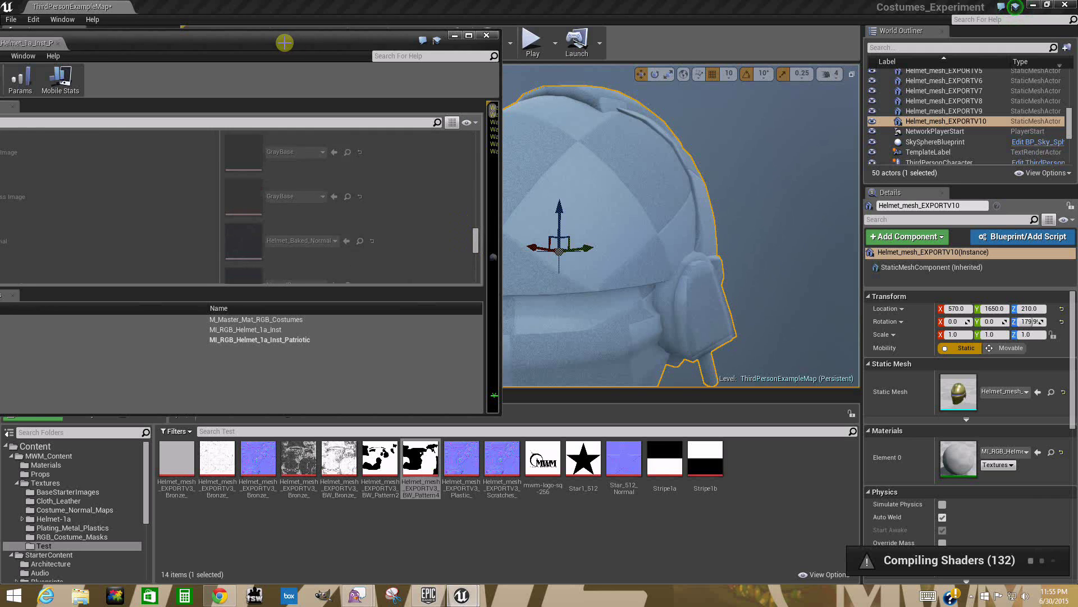
left_click_drag(284, 42, 448, 81)
mouse_move(640, 289)
left_mouse_down()
mouse_move(638, 260)
mouse_move(641, 271)
left_mouse_up()
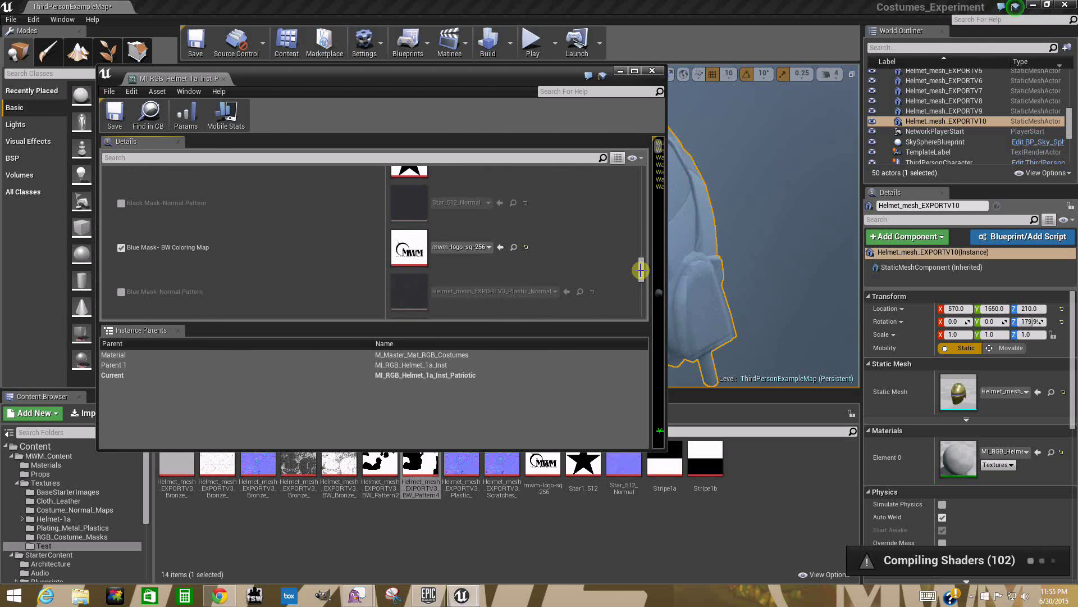
left_click(121, 203)
left_click(122, 292)
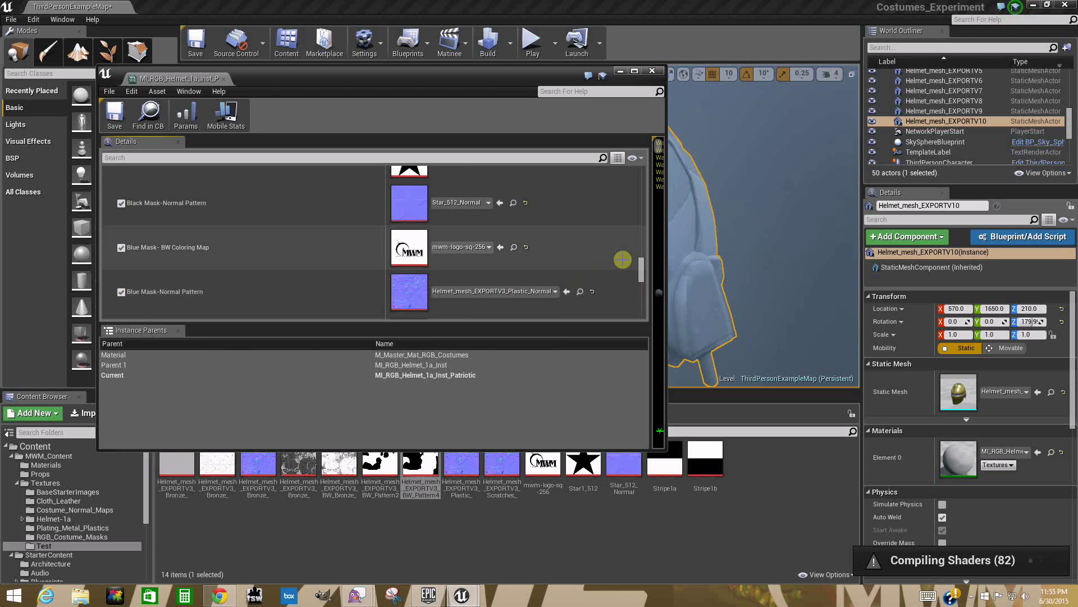
Step: Enable Blue Metallic Image and CostumeNormal, leaving Blue Roughness Image and Blue Mask-Normal Pattern disabled
scroll(638, 269, "down", 3)
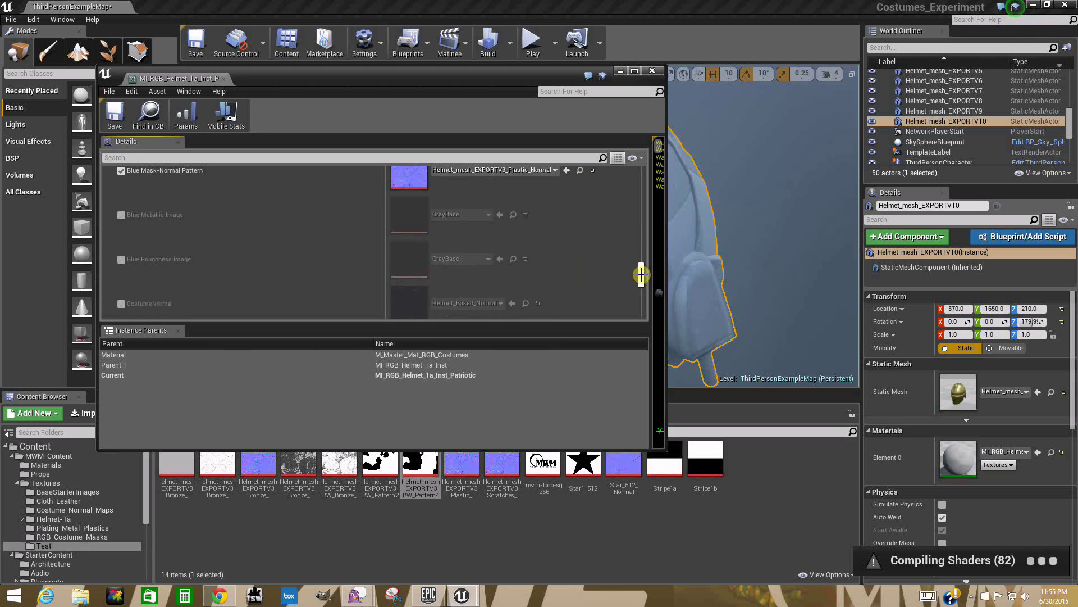
left_click(122, 215)
left_click(121, 259)
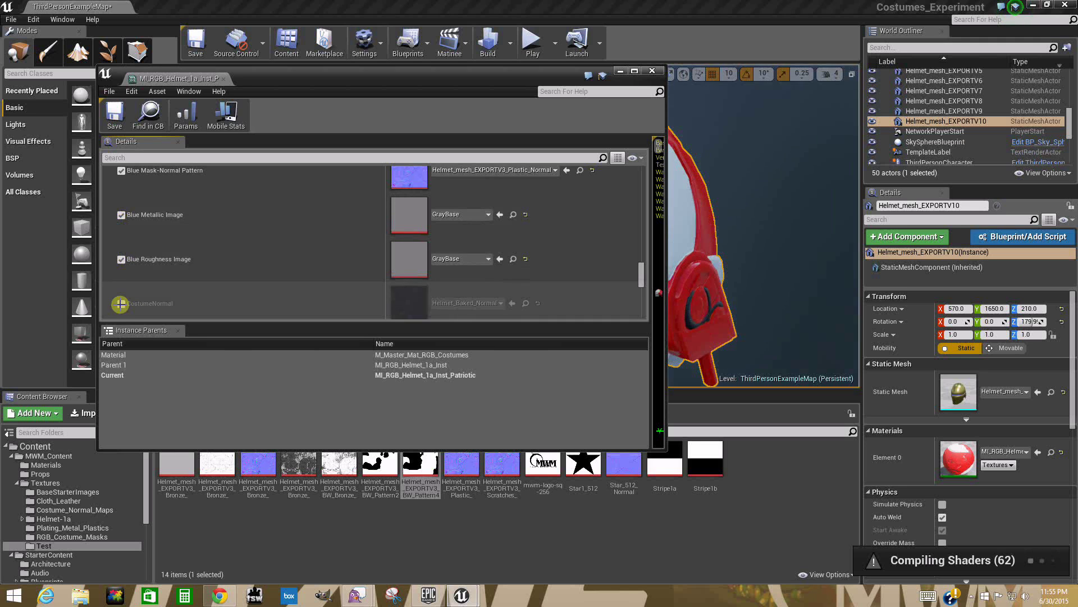
left_click(121, 259)
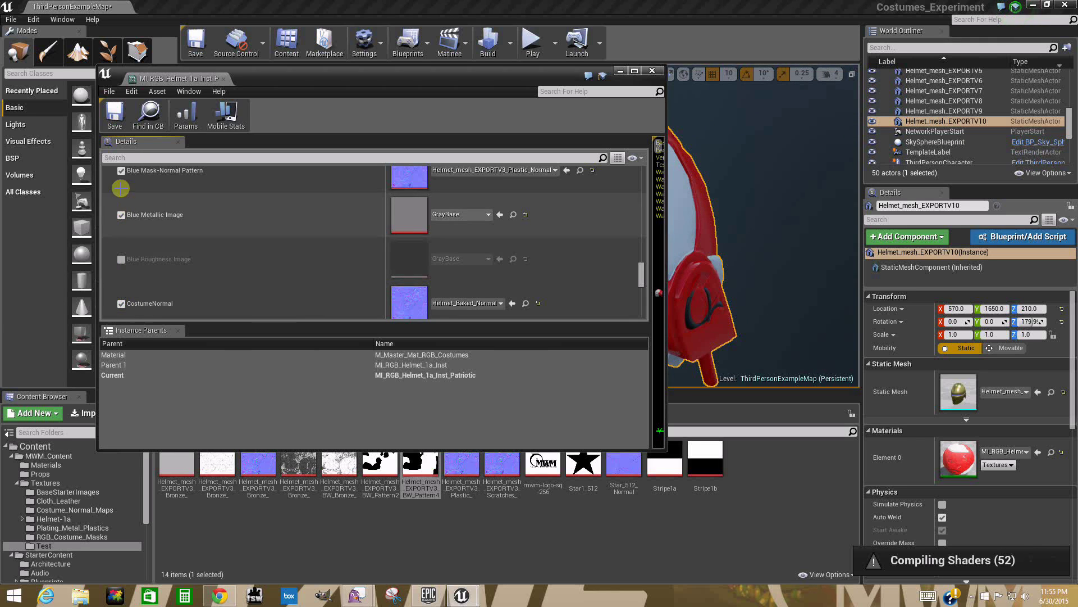
left_click(121, 170)
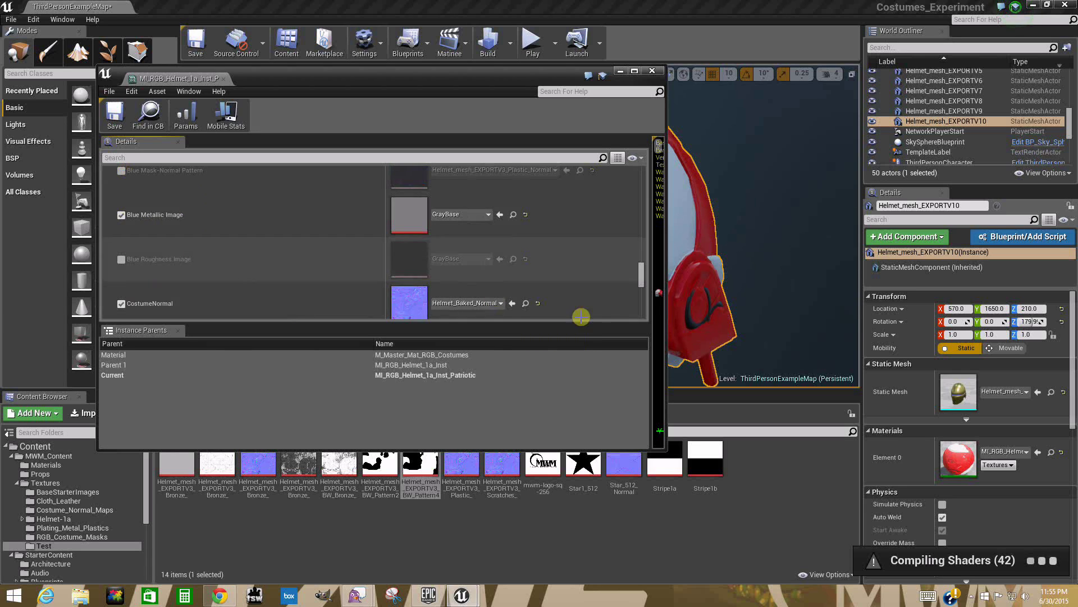
Step: Review the texture and tiling parameters, and examine the helmet's red trim and glossy shell up close from several sides
left_click_drag(641, 275, 641, 279)
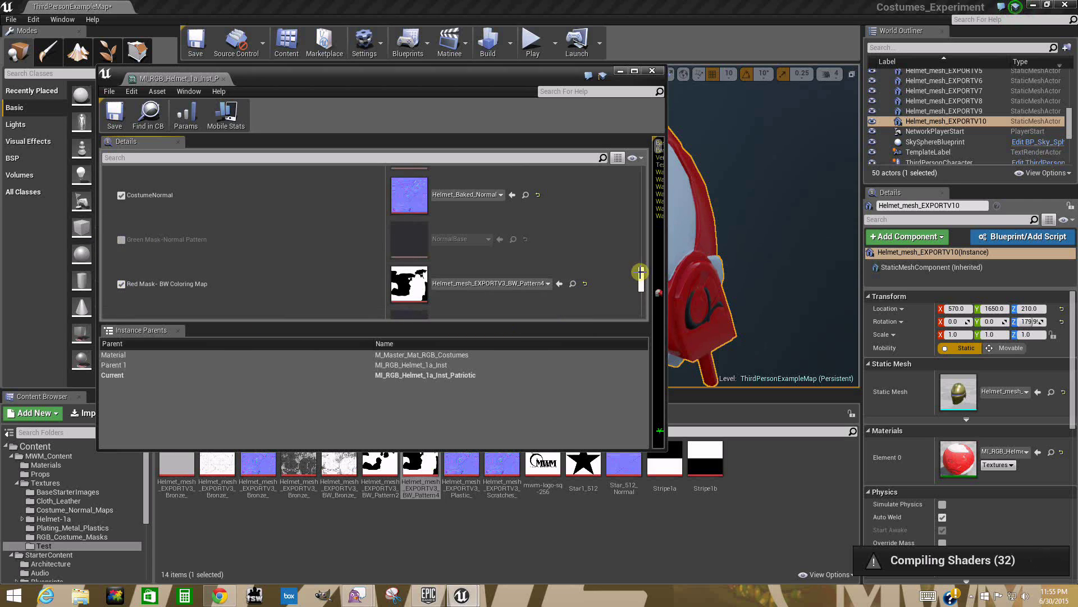
left_click_drag(640, 273, 641, 221)
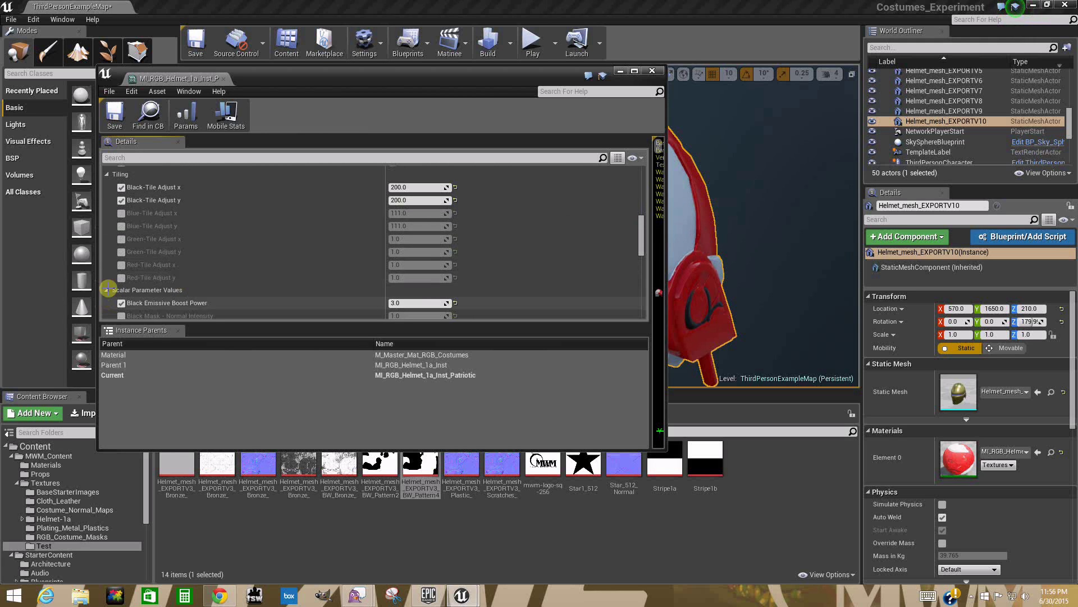
left_click_drag(466, 74, 206, 113)
middle_click_drag(552, 226, 505, 221)
scroll(531, 211, "up", 5)
scroll(531, 223, "down", 6)
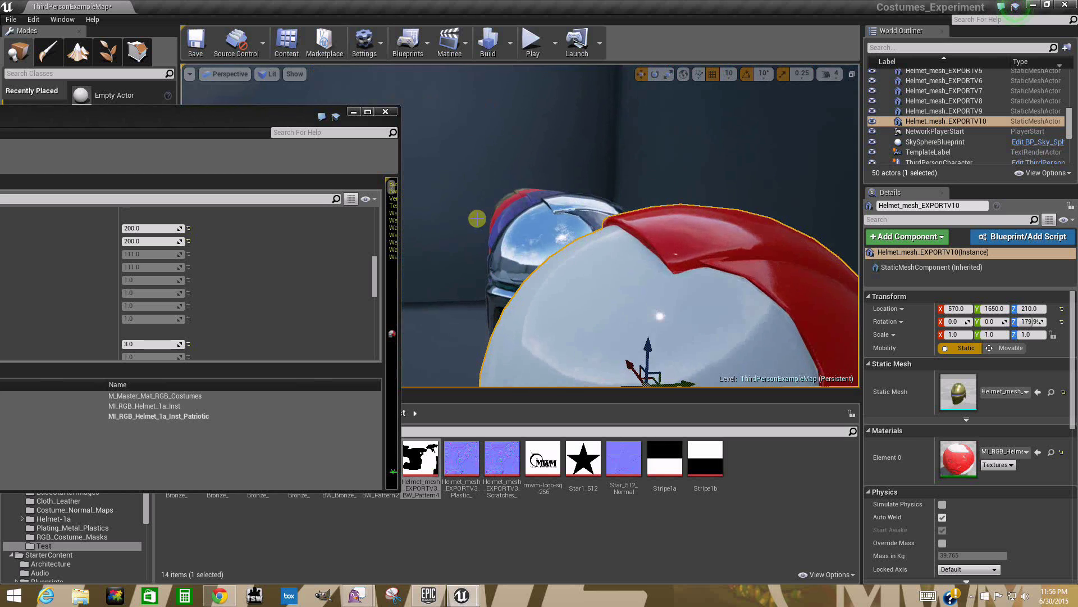
scroll(493, 232, "up", 5)
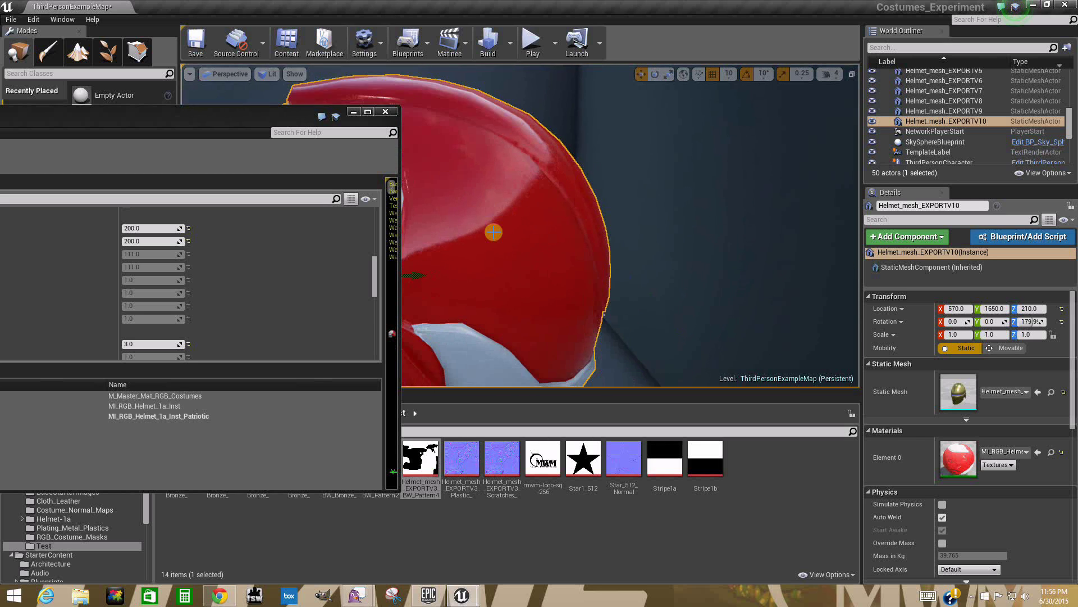
right_click_drag(494, 232, 520, 220)
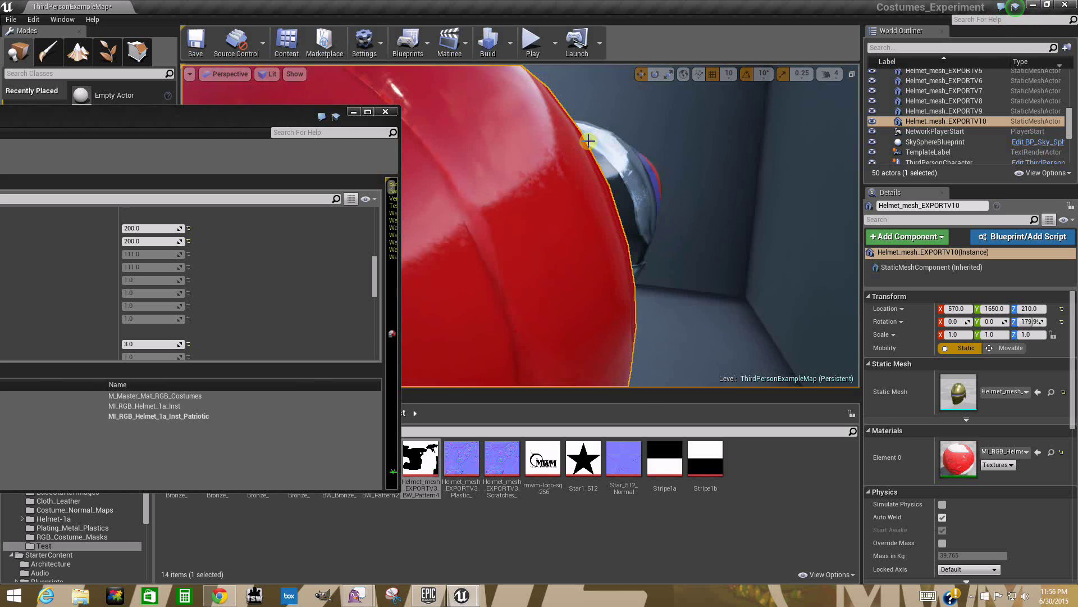
left_click_drag(265, 115, 513, 243)
right_click_drag(431, 187, 526, 203)
left_click_drag(410, 248, 290, 80)
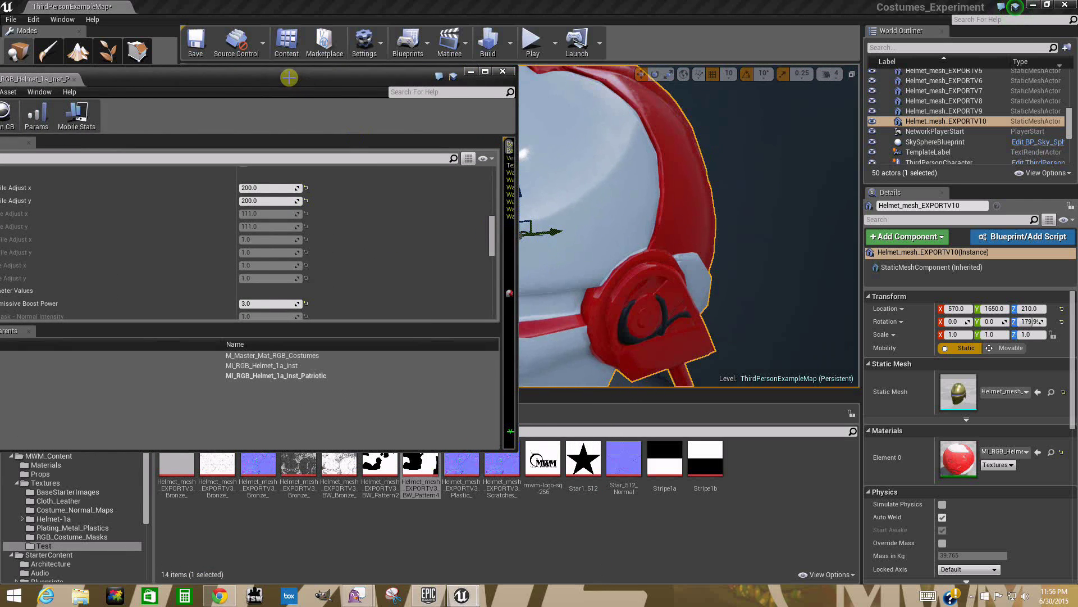
Step: Enable Red-Tile Adjust x and y at 1.0, keeping the helmet's ear piece in view
left_click_drag(289, 78, 395, 43)
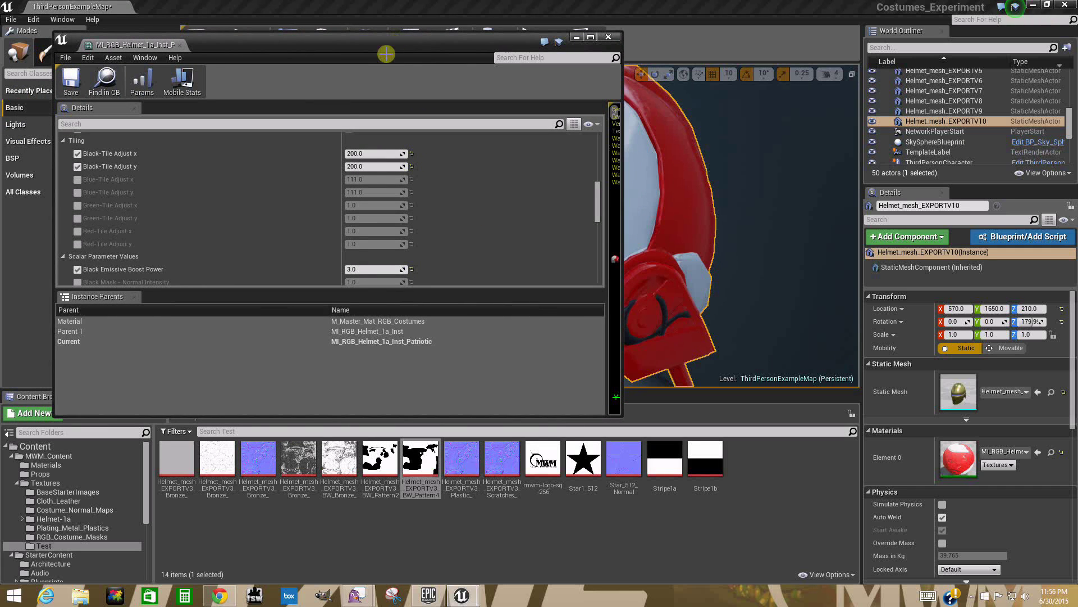
left_click(77, 231)
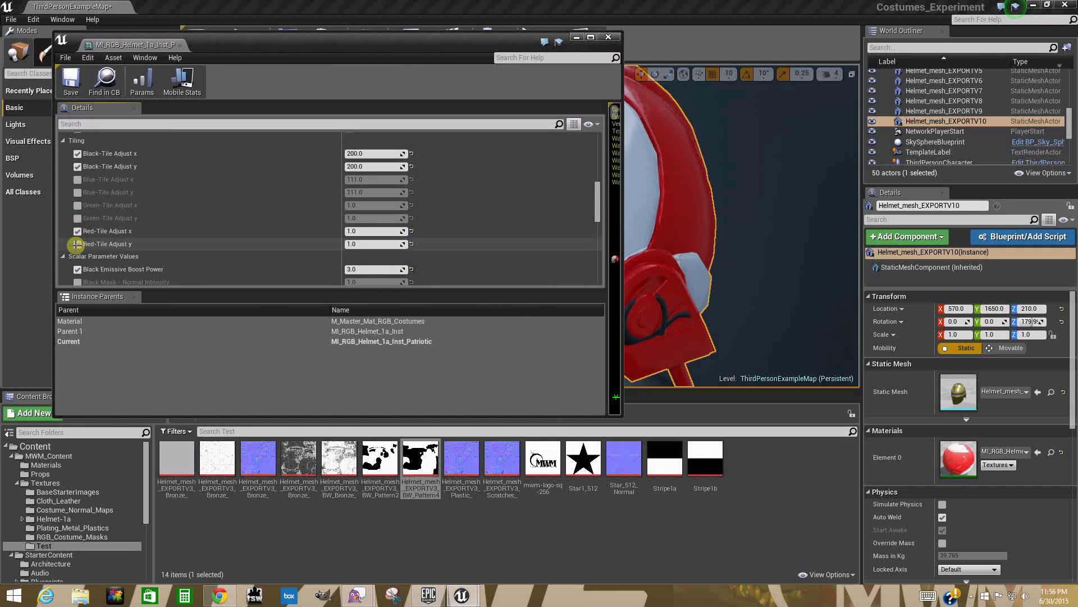
left_click(77, 245)
left_click_drag(405, 39, 364, 37)
right_click_drag(591, 197, 560, 193)
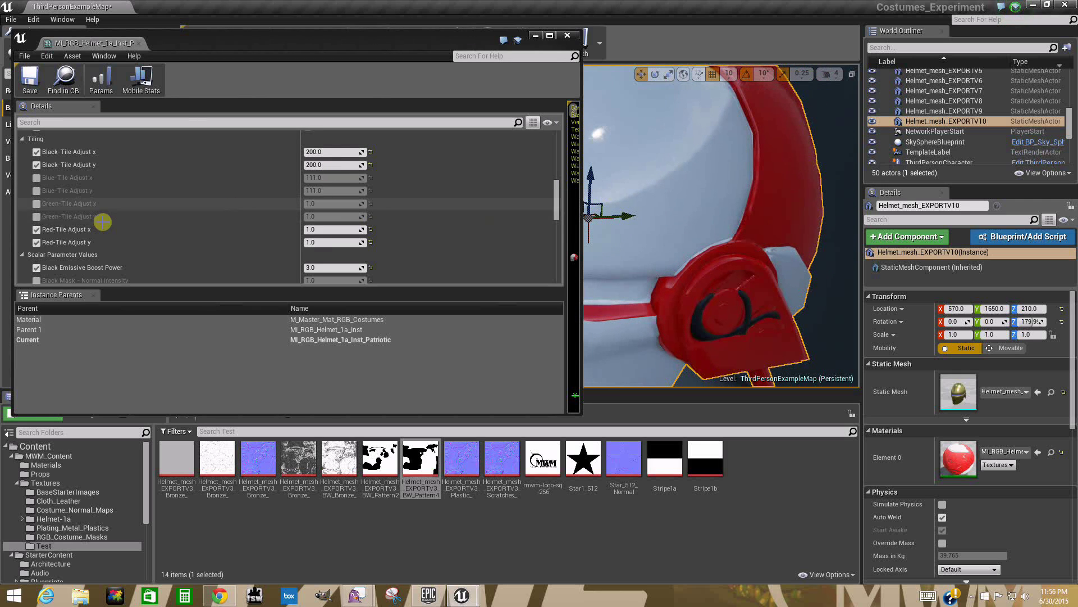
Step: Turn on the green mask's metallic, roughness and coloring-map switches, and enable Green-Tile Adjust x and y at 1.0
left_click_drag(556, 187, 556, 164)
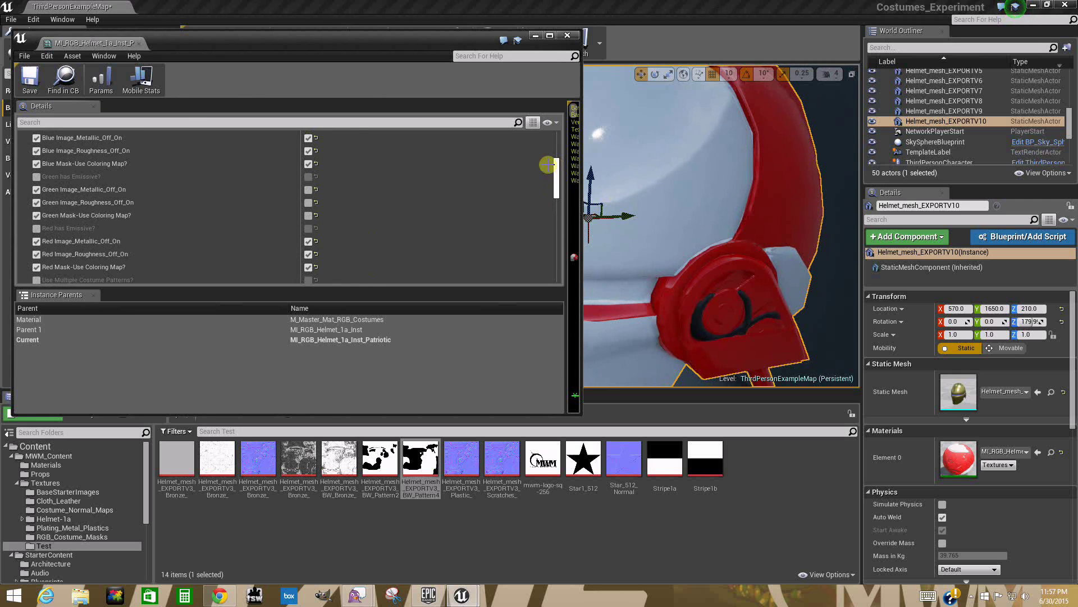
left_click(307, 216)
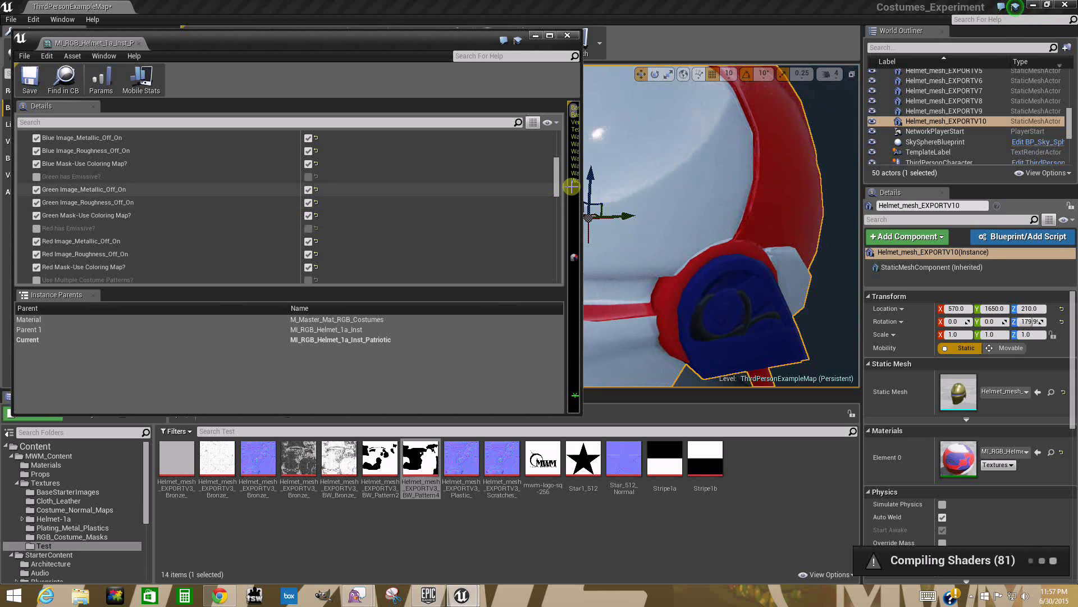
left_click_drag(557, 173, 555, 191)
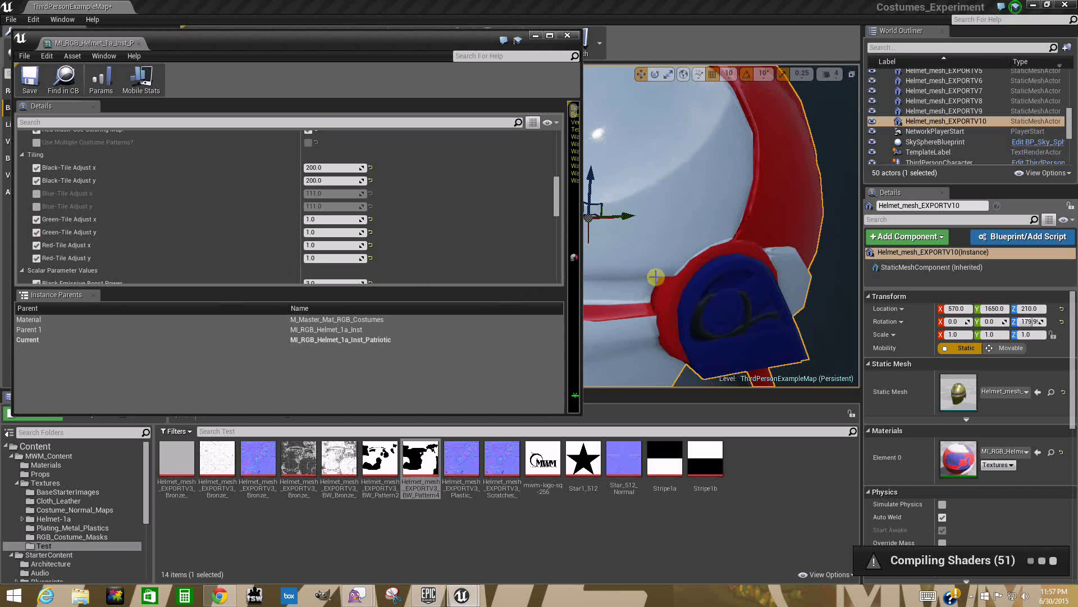
Step: Enable Green Mask- BW Coloring Map with BW_Pattern2, Green Metallic Image with Stripe1a and Green Roughness Image with Stripe1b
mouse_move(658, 258)
middle_mouse_down()
mouse_move(652, 246)
mouse_move(647, 262)
mouse_move(656, 258)
middle_mouse_up()
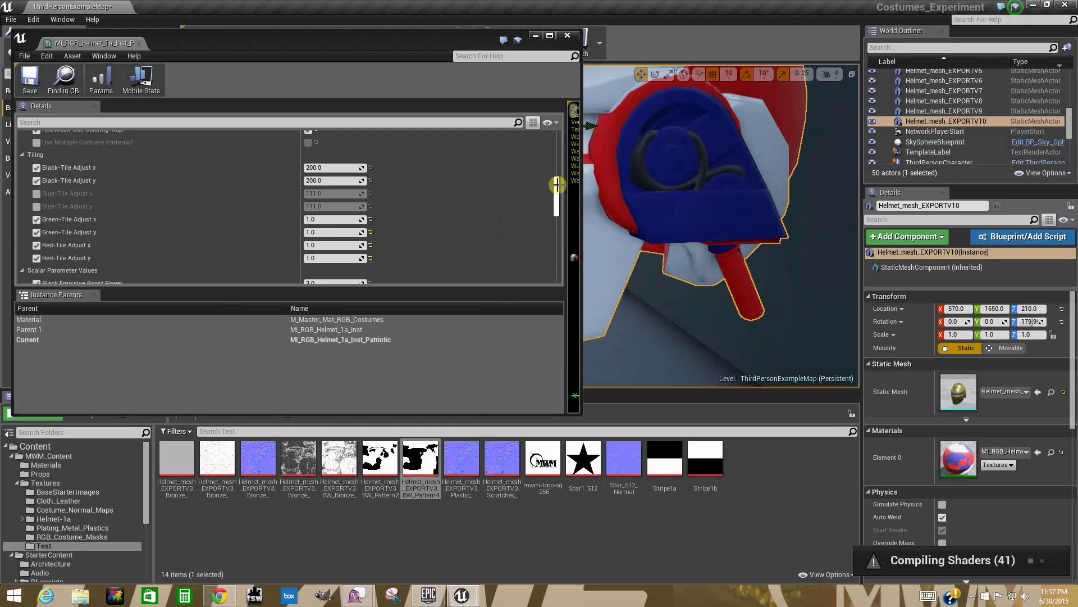
left_click_drag(555, 189, 552, 237)
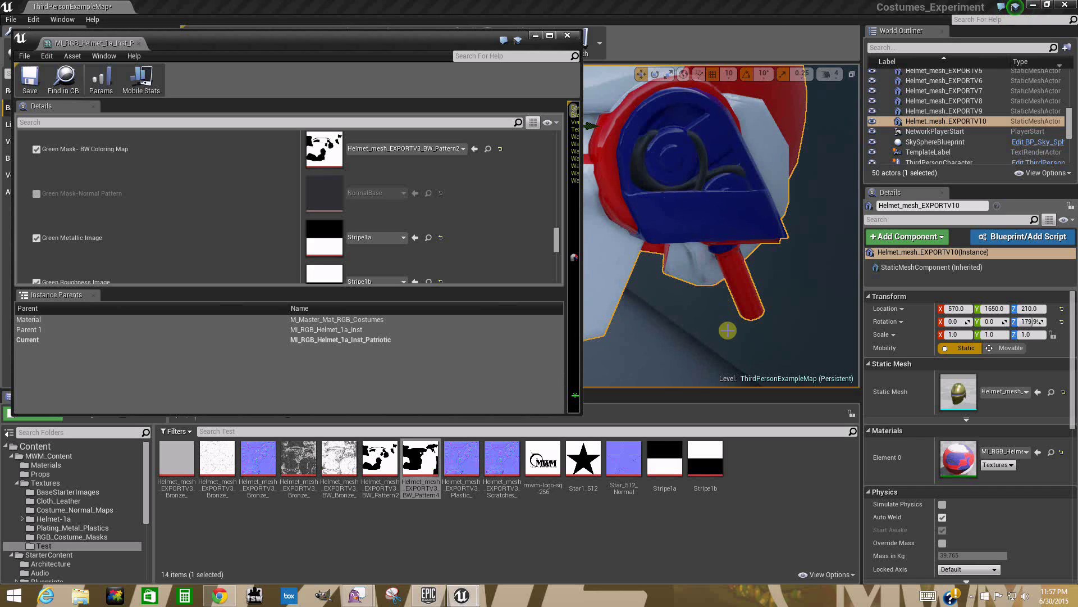
Step: Examine the helmet's blue ear piece and the striped red trim from a distance and up close
mouse_move(743, 347)
right_mouse_down()
mouse_move(731, 335)
mouse_move(760, 354)
mouse_move(737, 352)
right_mouse_up()
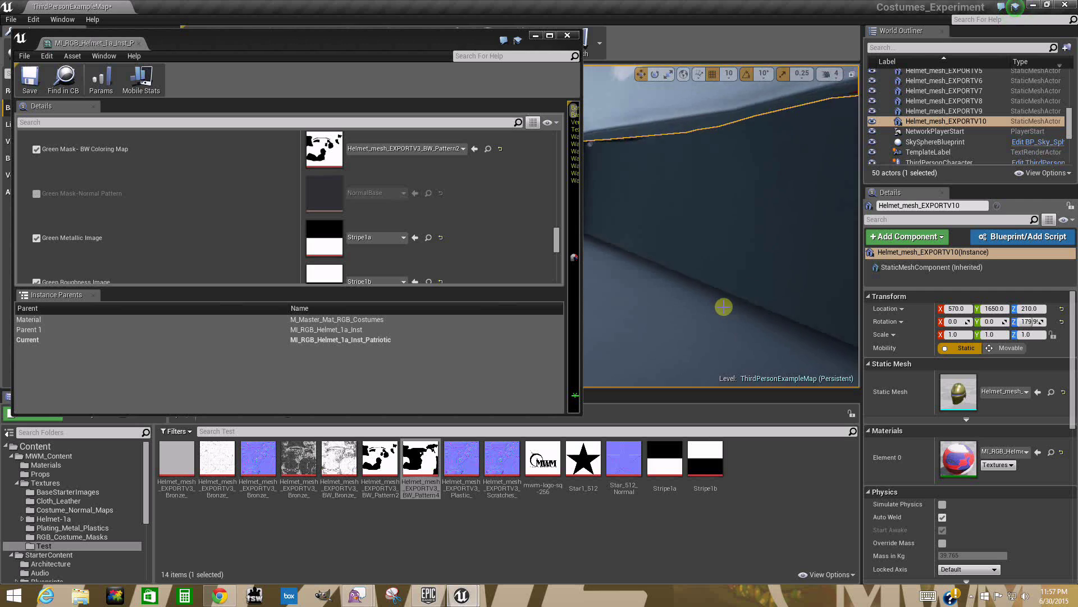
scroll(730, 297, "up", 3)
scroll(734, 297, "down", 3)
scroll(741, 294, "up", 2)
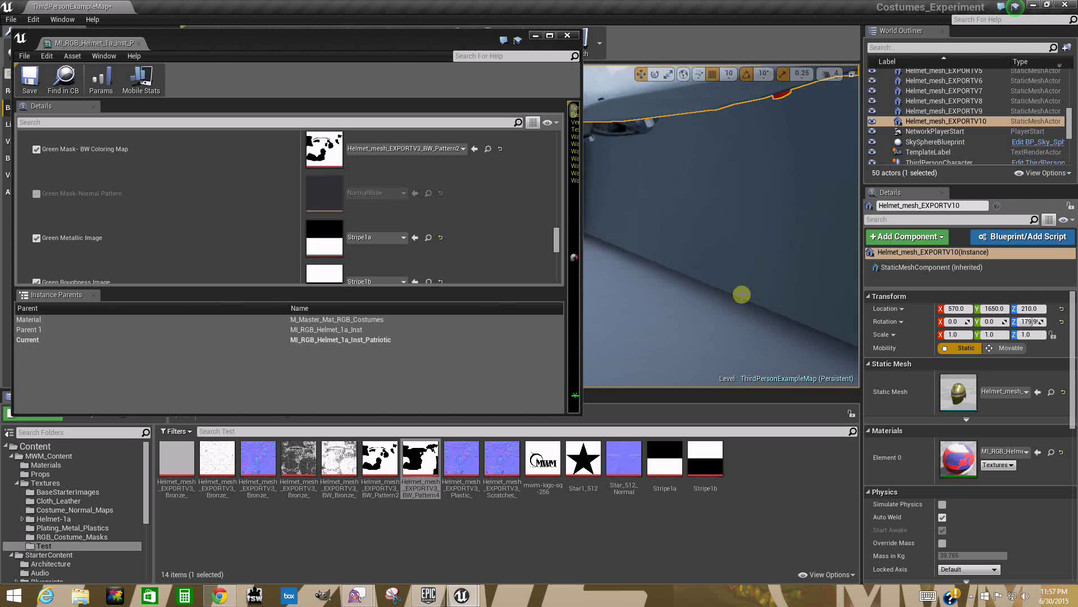
scroll(744, 287, "up", 2)
scroll(750, 302, "down", 5)
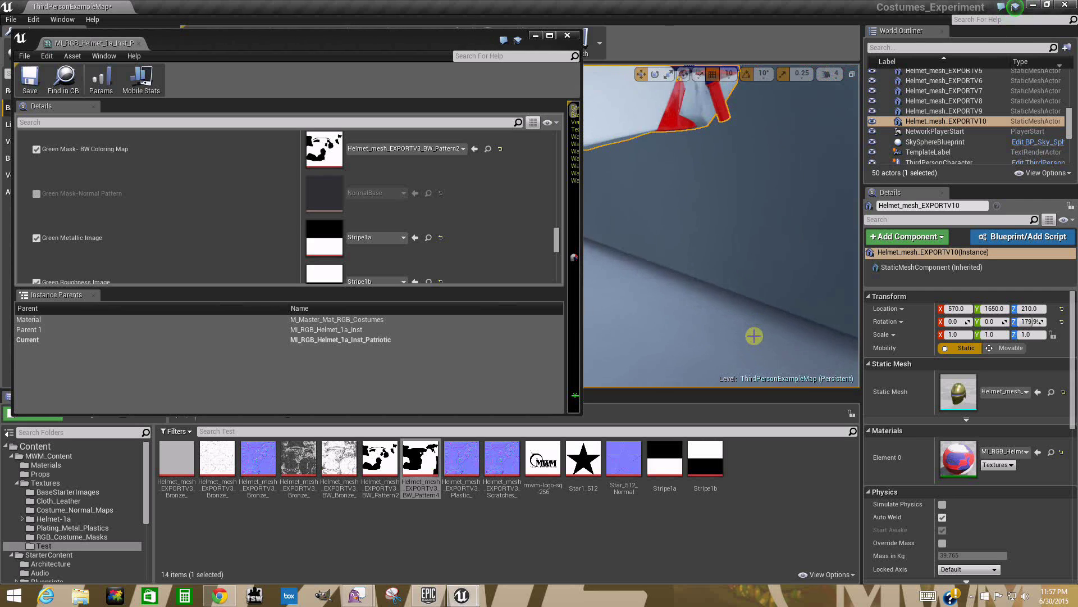
scroll(750, 348, "down", 2)
scroll(740, 180, "down", 4)
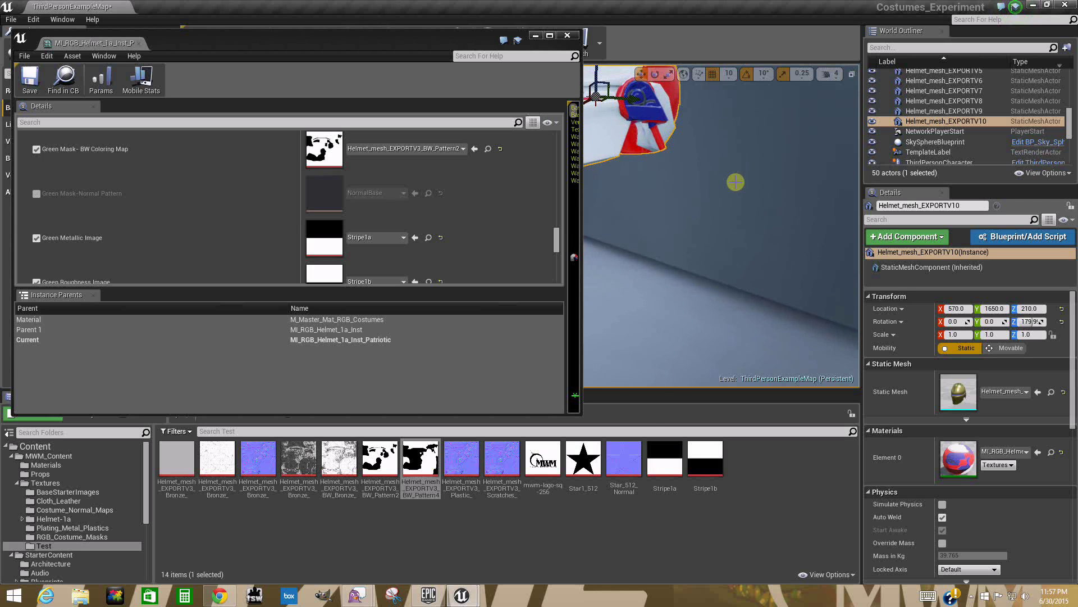
right_click_drag(732, 151, 690, 144)
right_click_drag(737, 186, 644, 163)
scroll(560, 244, "up", 5)
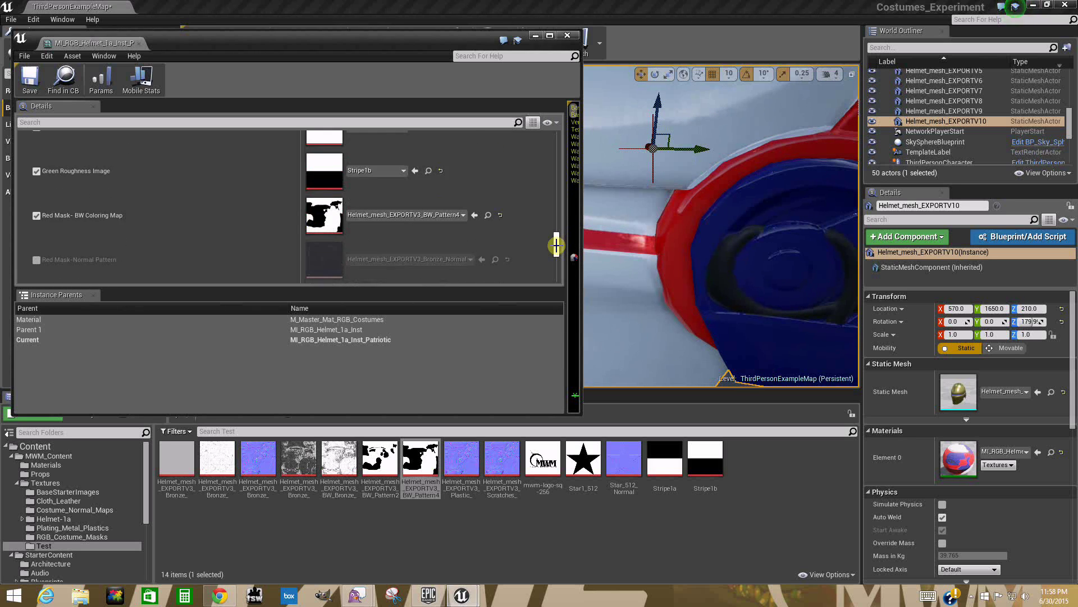
Step: Enable the Red Mask-Normal Intensity scalar parameter at 3.0
scroll(547, 213, "up", 5)
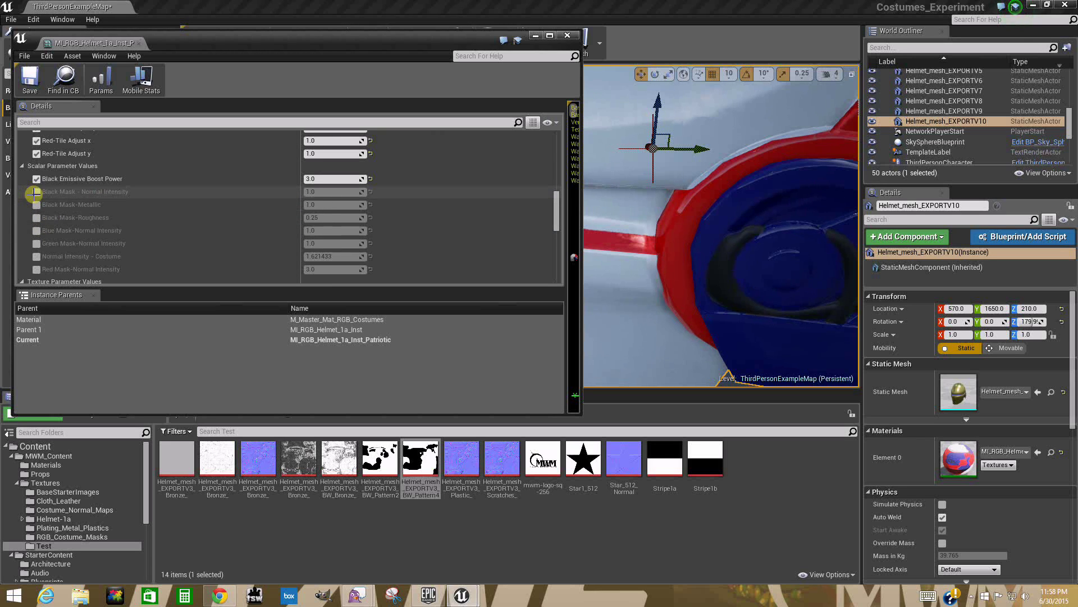
left_click(37, 270)
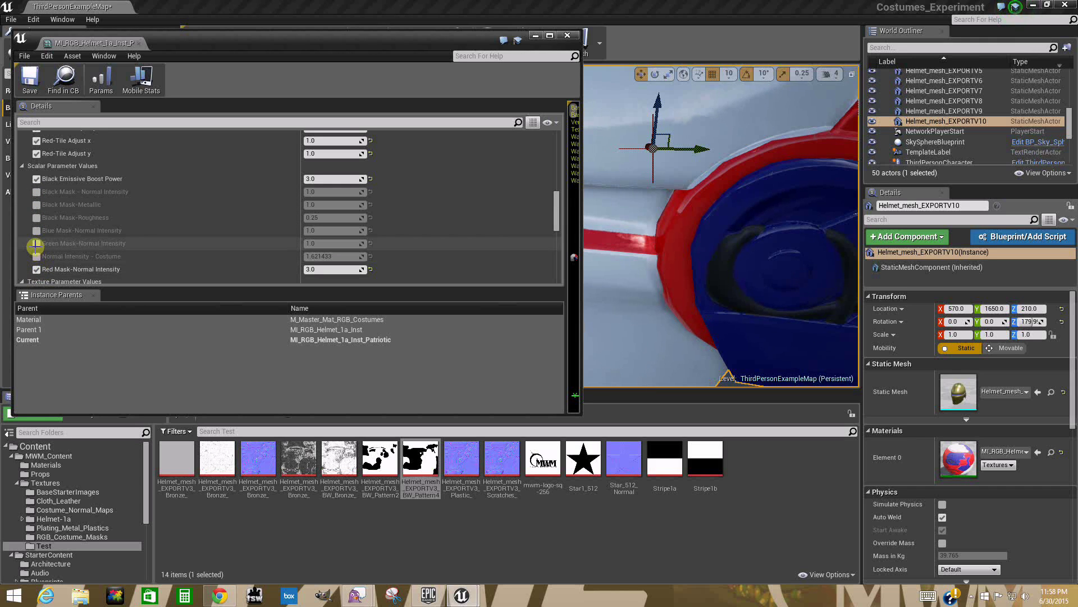
Step: Enable Green Mask-Normal Intensity, Black Mask-Metallic and Black Mask-Normal Intensity at 1.0, and Black Mask-Roughness at 0.25
left_click(36, 243)
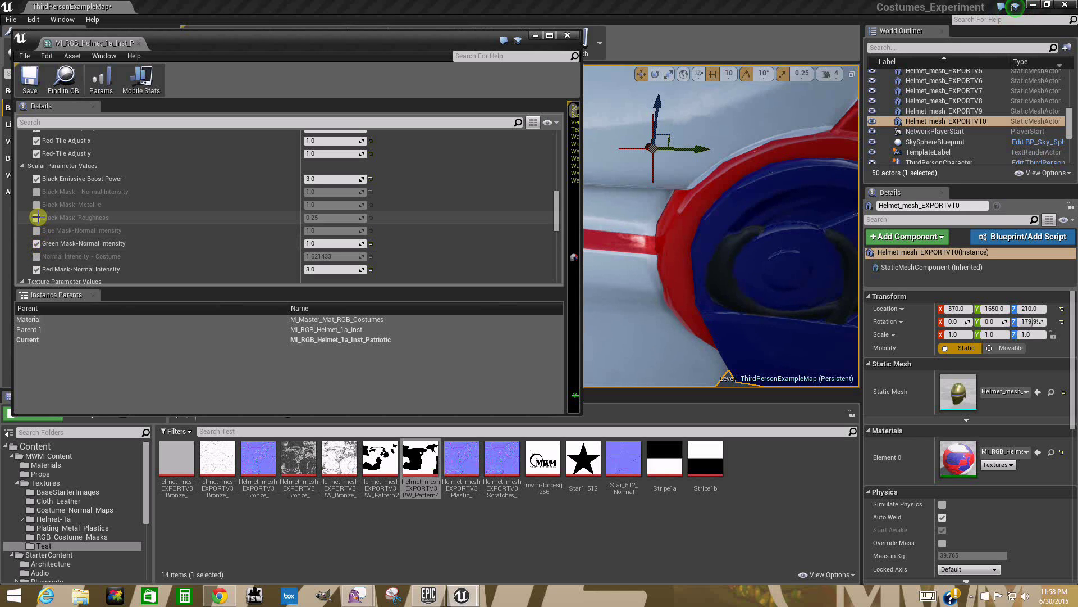
left_click(36, 218)
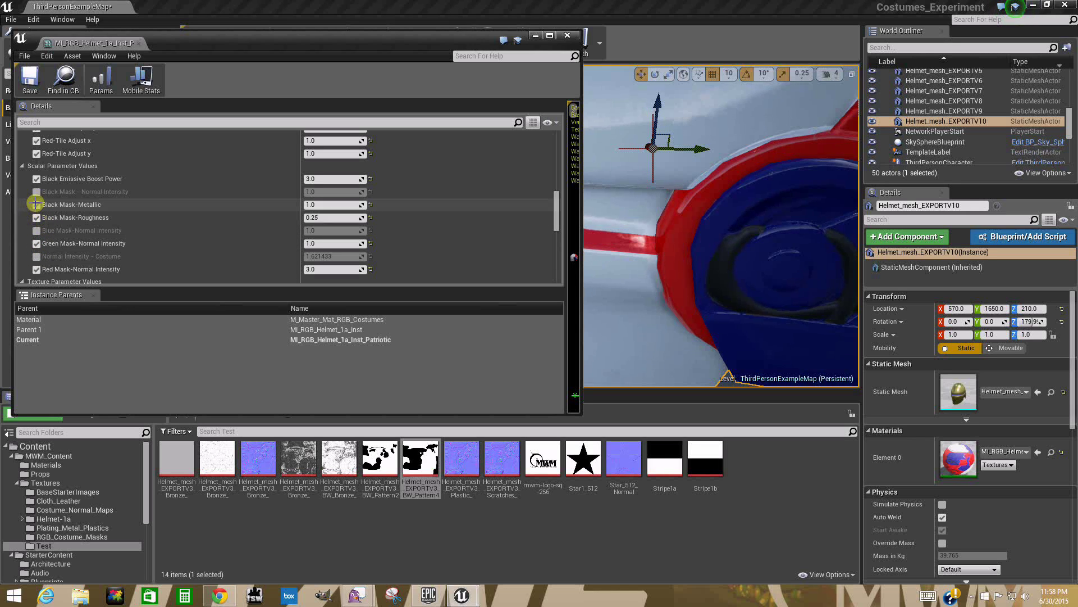
left_click(36, 192)
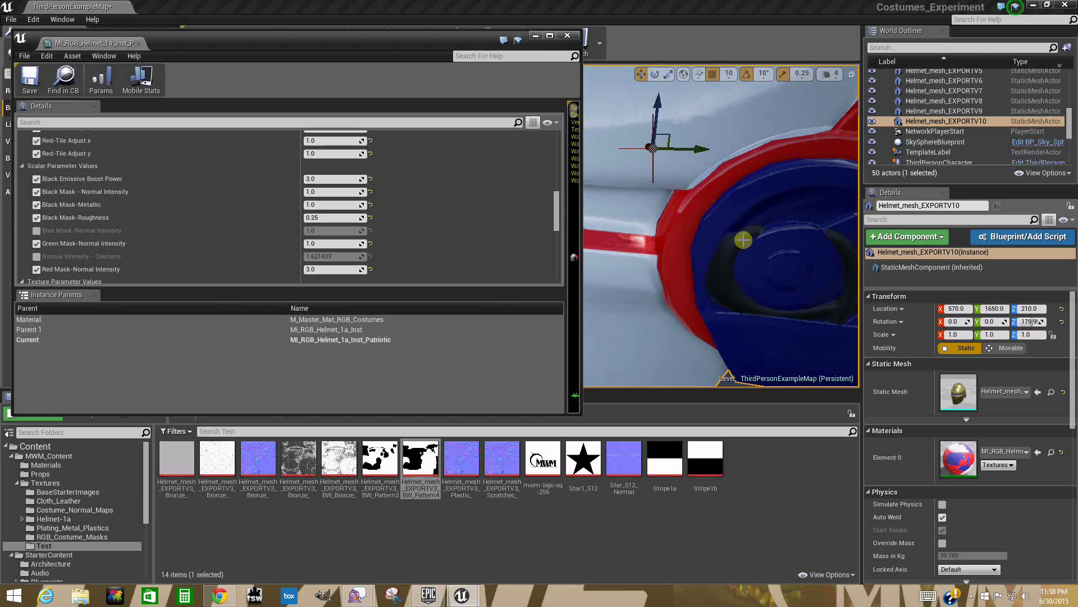
Step: Enable the Blue-Tile Adjust x and y tiling parameters at 111.0
scroll(806, 321, "up", 3)
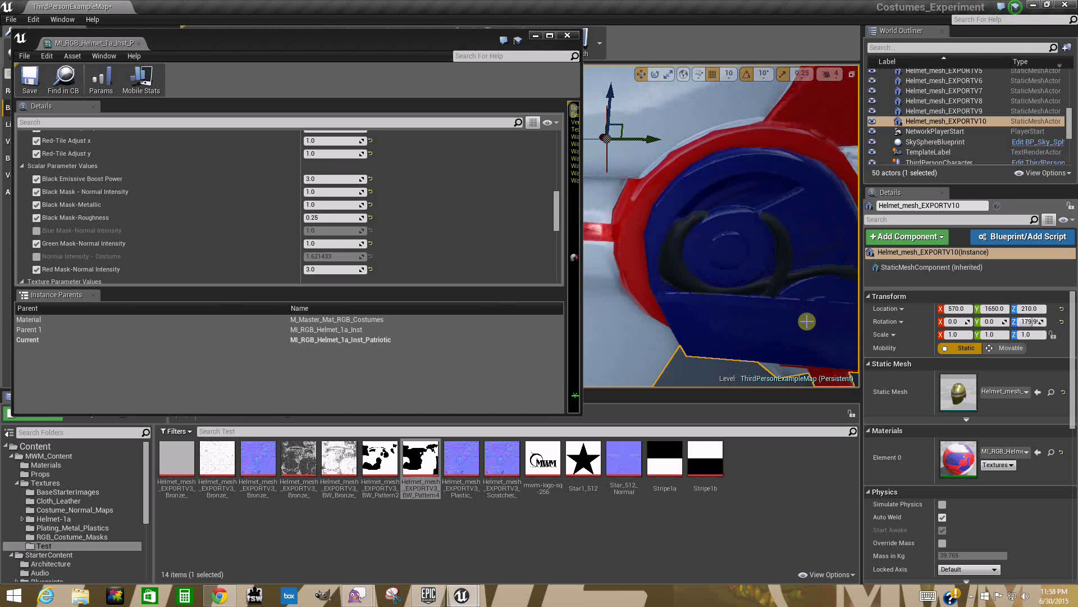
right_click_drag(807, 321, 810, 322)
left_click_drag(556, 220, 560, 176)
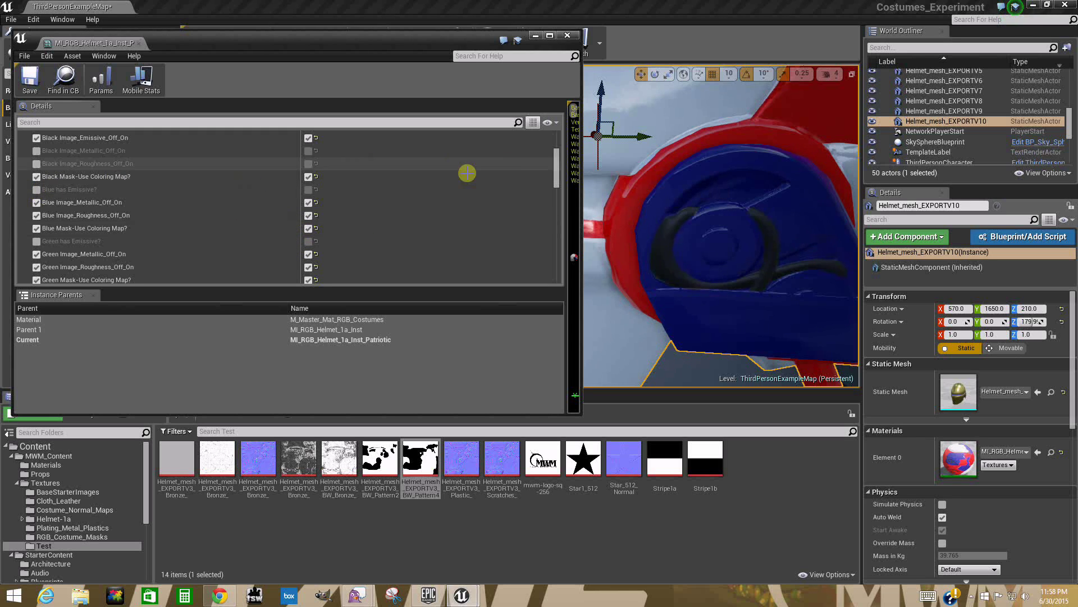
left_click_drag(559, 157, 560, 182)
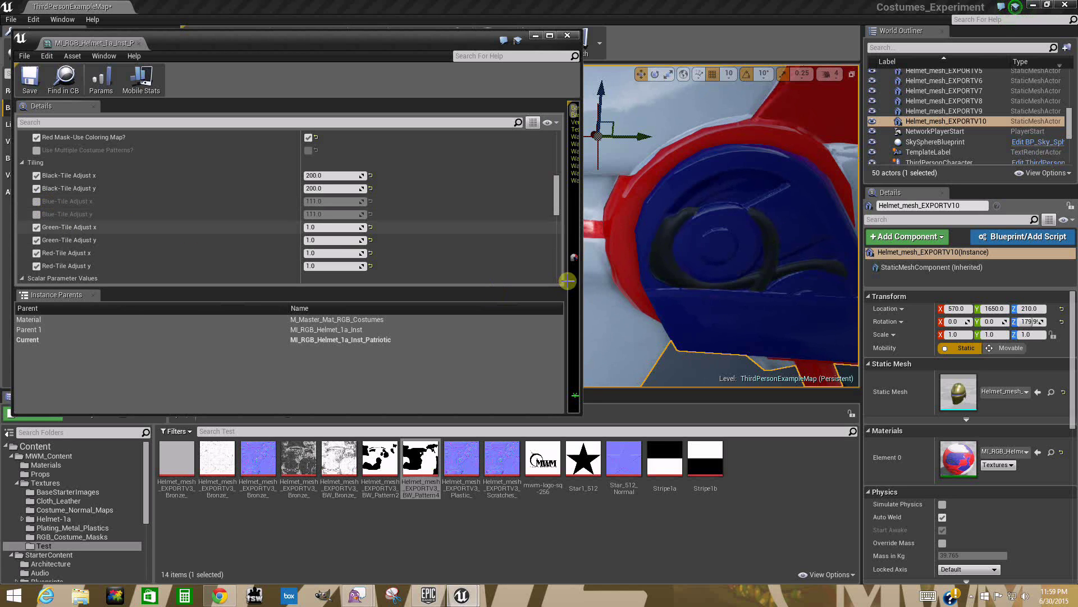
left_click_drag(556, 181, 556, 220)
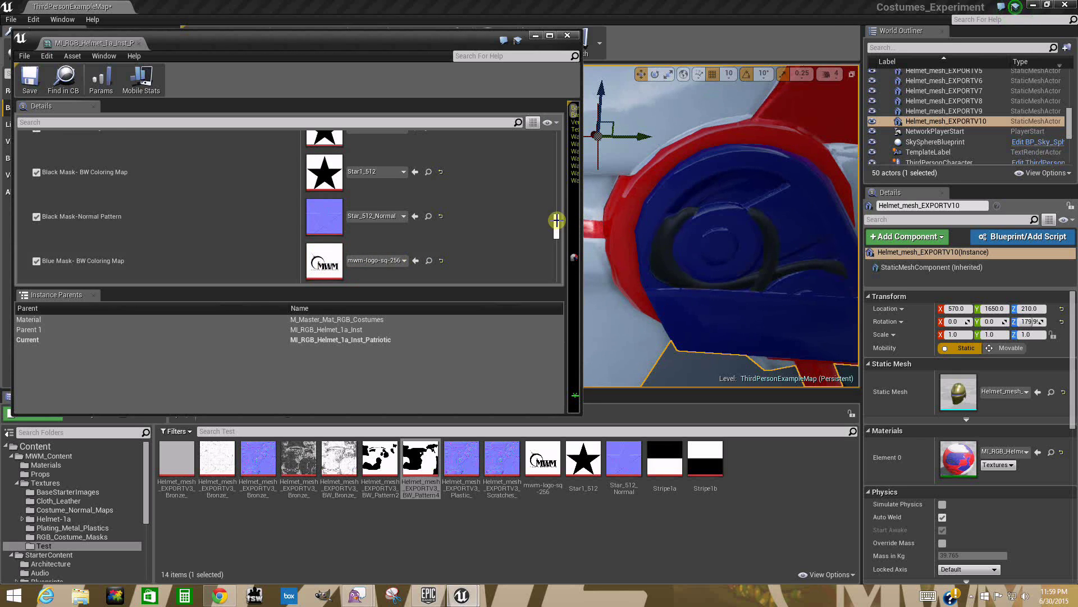
left_click_drag(556, 224, 555, 172)
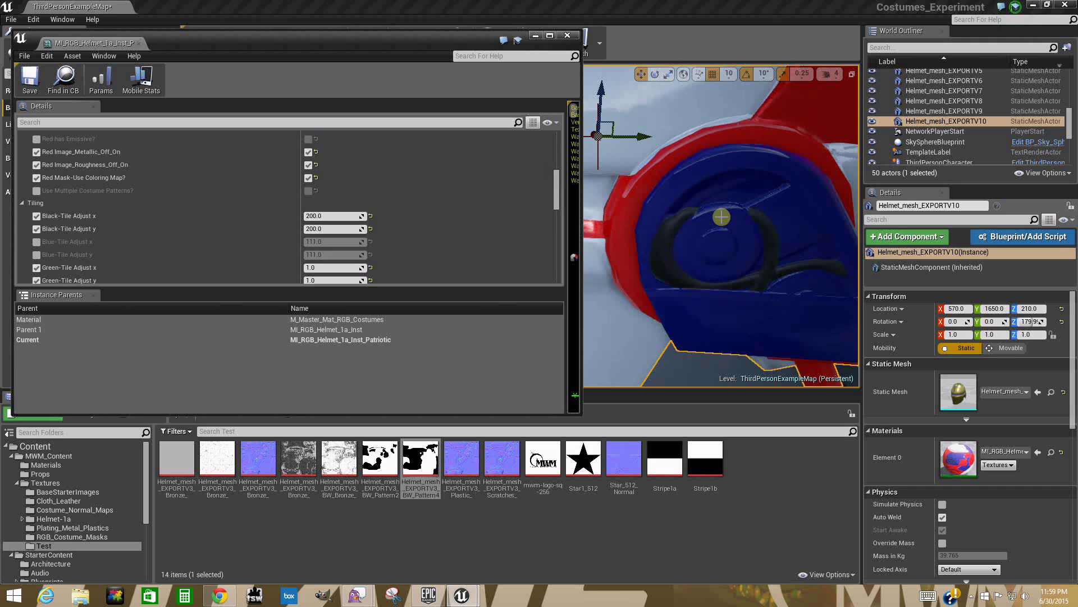
left_click(35, 253)
left_click(35, 242)
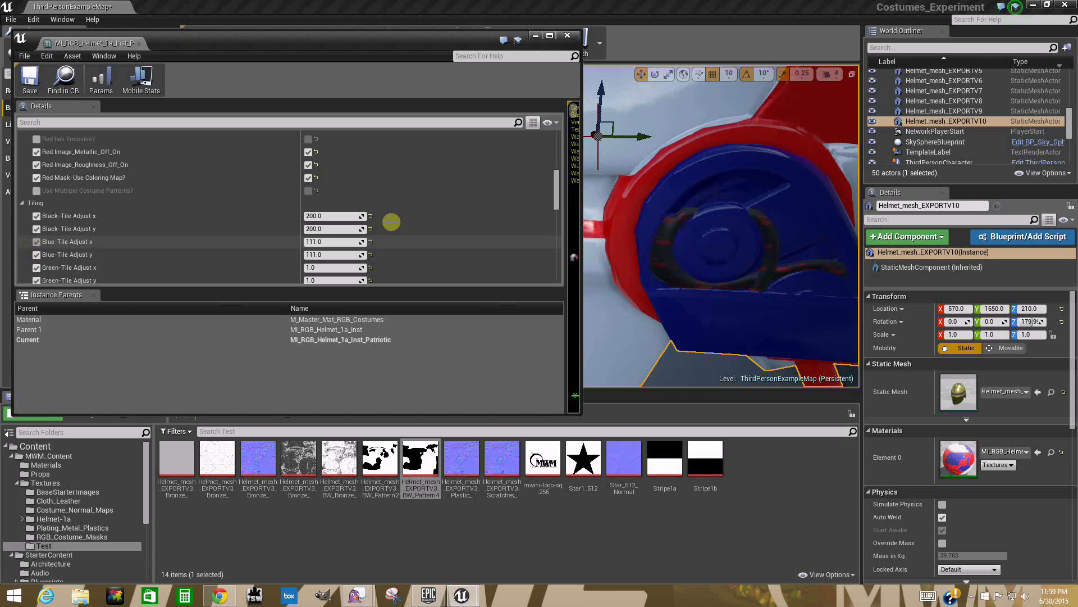
Step: Move the material instance window clear of the helmet and switch the level viewport to immersive mode
right_click(660, 271)
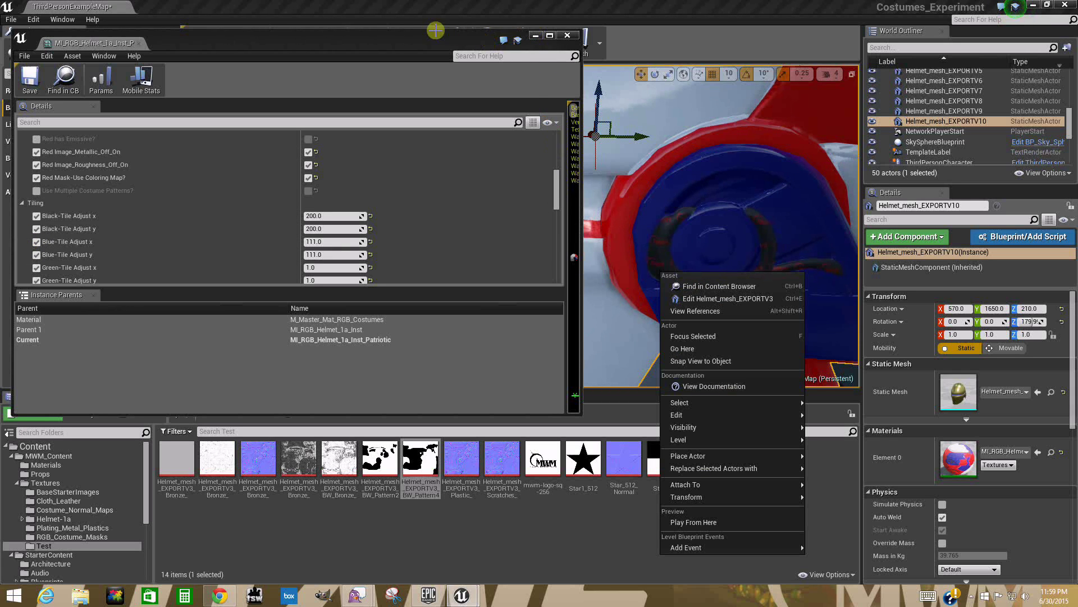
left_click(332, 24)
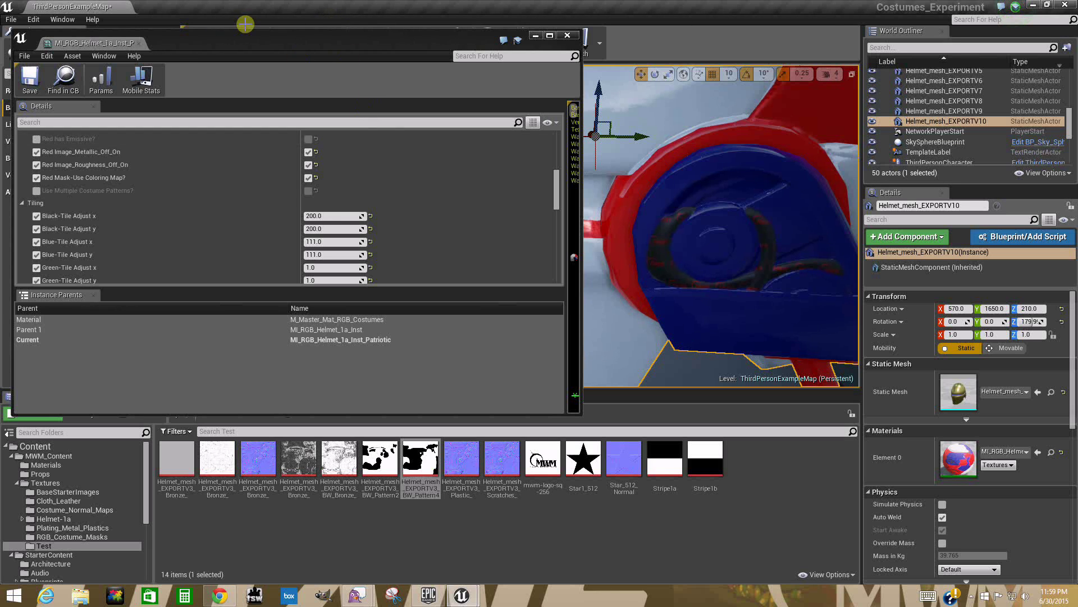
left_click_drag(245, 24, 509, 349)
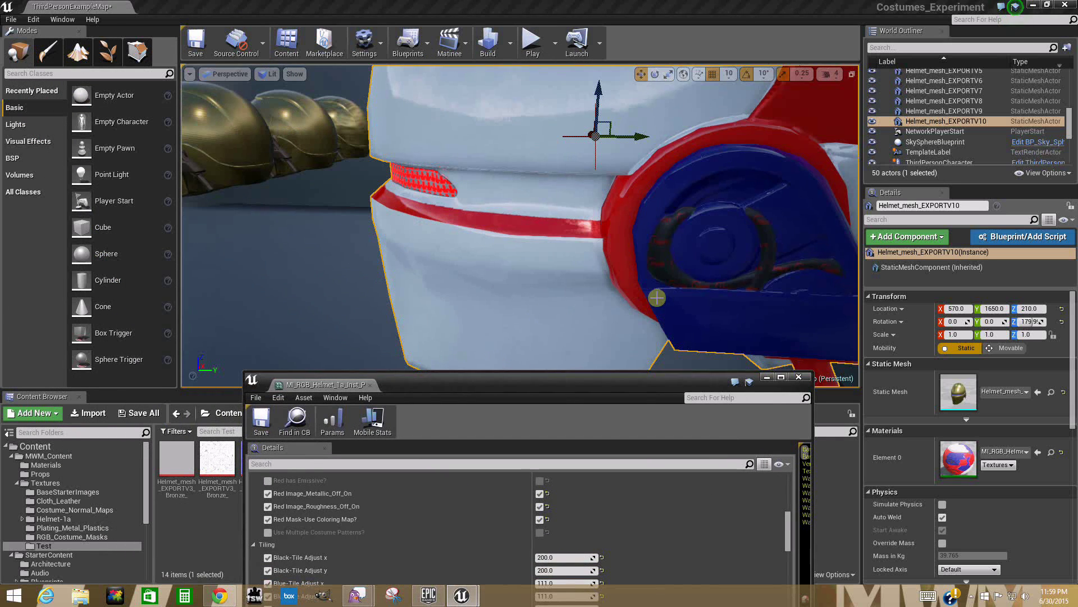
mouse_move(658, 297)
middle_mouse_down()
mouse_move(698, 301)
mouse_move(695, 288)
mouse_move(696, 306)
mouse_move(695, 287)
mouse_move(693, 305)
mouse_move(698, 293)
mouse_move(654, 289)
mouse_move(726, 294)
mouse_move(660, 297)
middle_mouse_up()
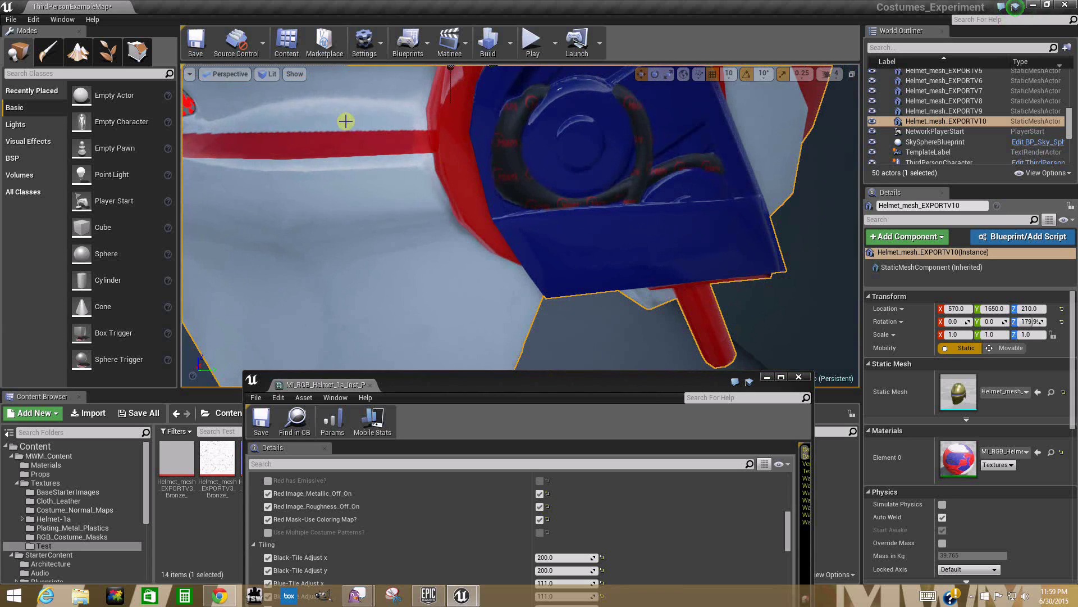
left_click(190, 74)
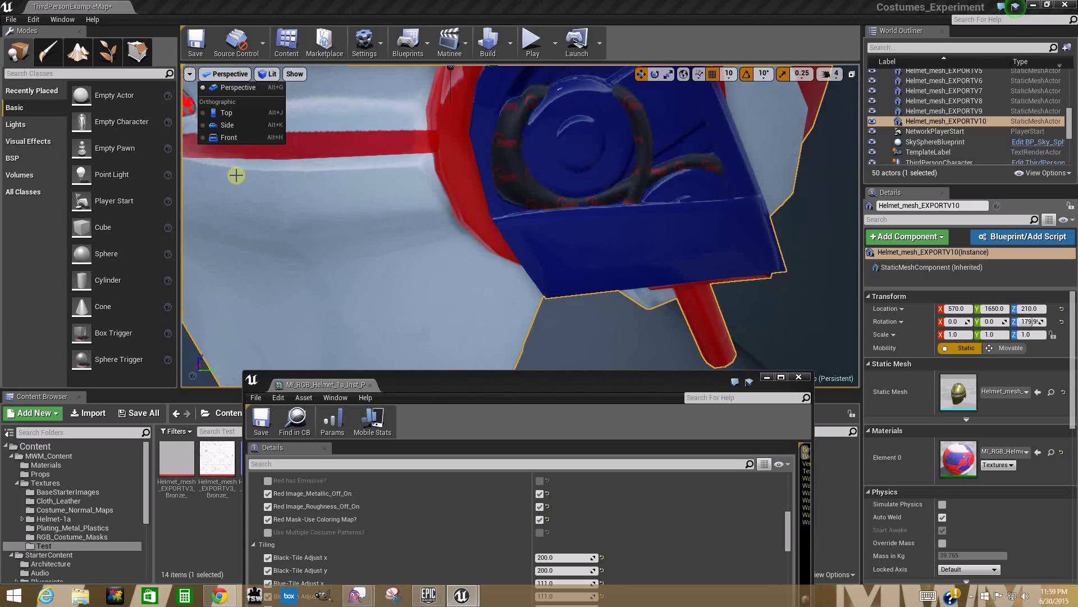
left_click(190, 73)
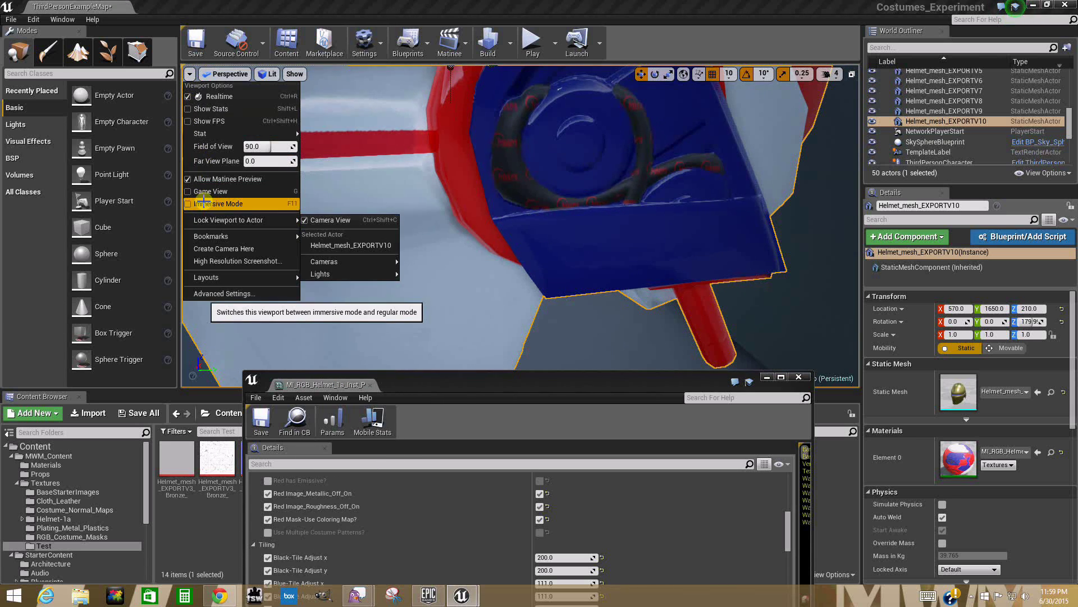
left_click(214, 203)
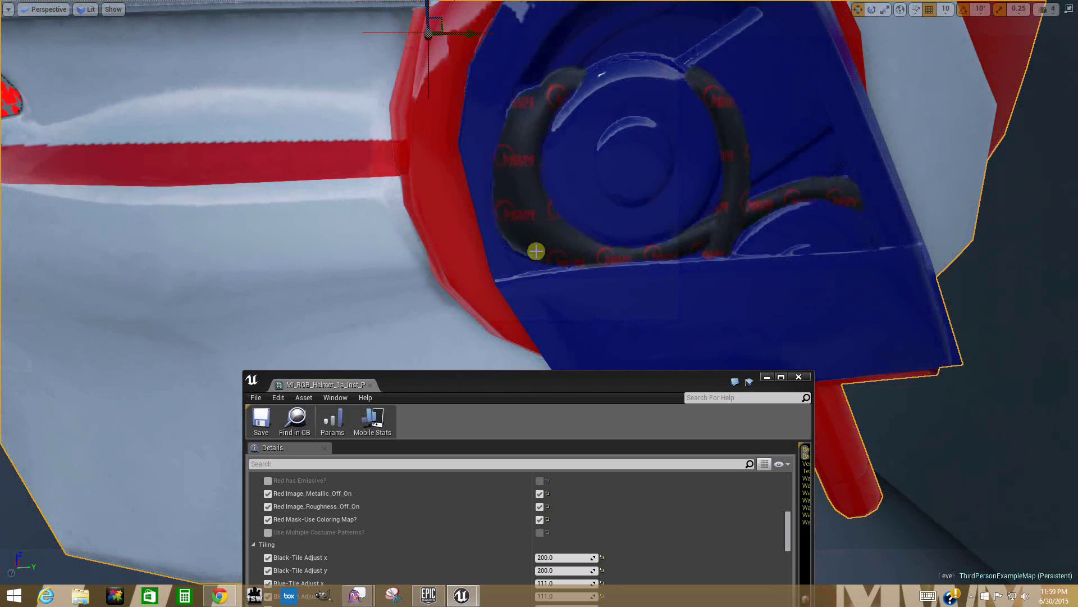
Step: Examine the MWM logo pattern on the ear piece's dark tubing up close and the whole helmet from farther away
left_click_drag(537, 250, 534, 259)
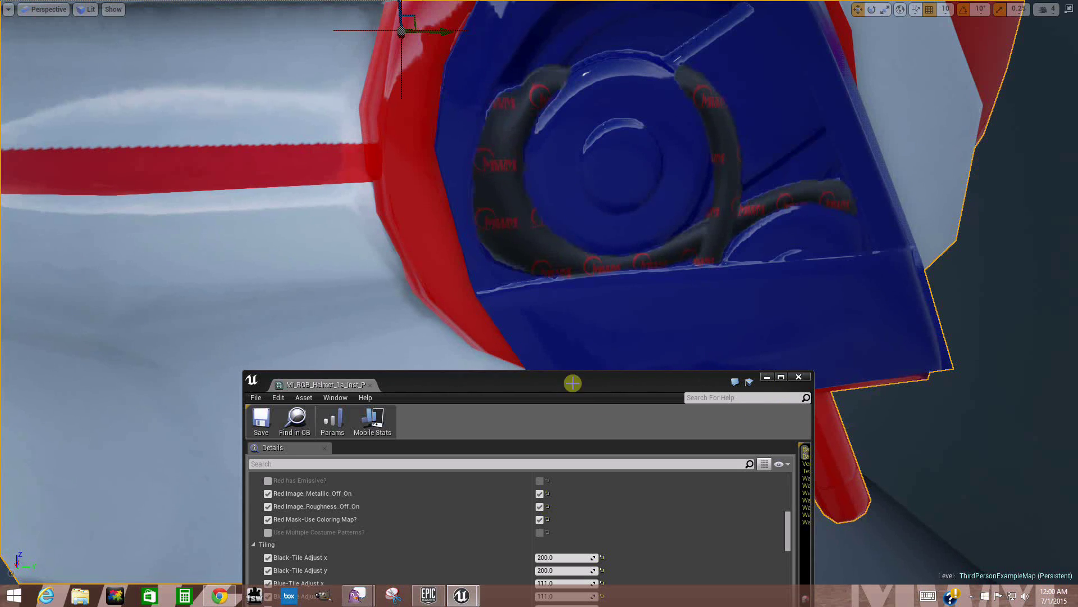
left_click(482, 305)
scroll(482, 333, "up", 5)
scroll(483, 334, "down", 1)
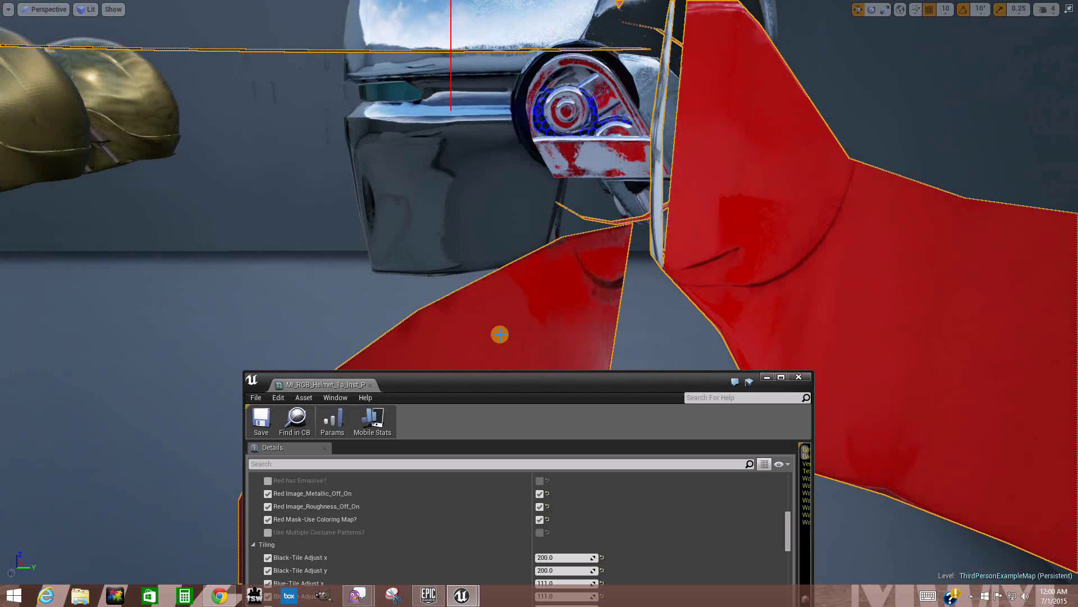
scroll(528, 335, "down", 8)
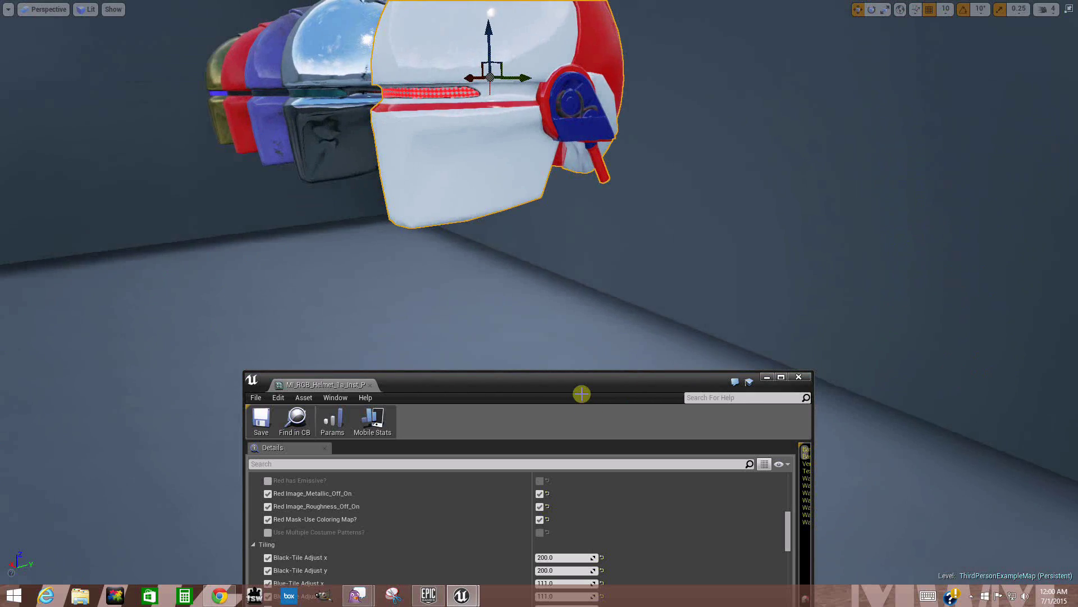
scroll(581, 385, "up", 5)
scroll(581, 384, "down", 2)
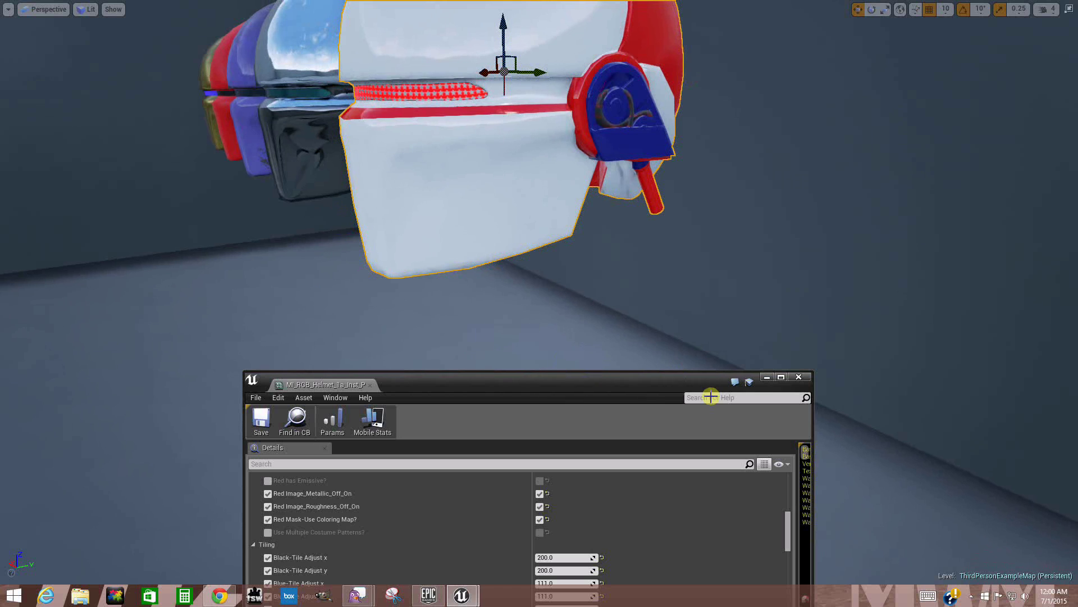
Step: Enable the Blue Mask-Normal Pattern texture with Helmet_mesh_EXPORTV3_Plastic_Normal, leaving the Blue Roughness Image override off
left_click_drag(677, 376, 509, 120)
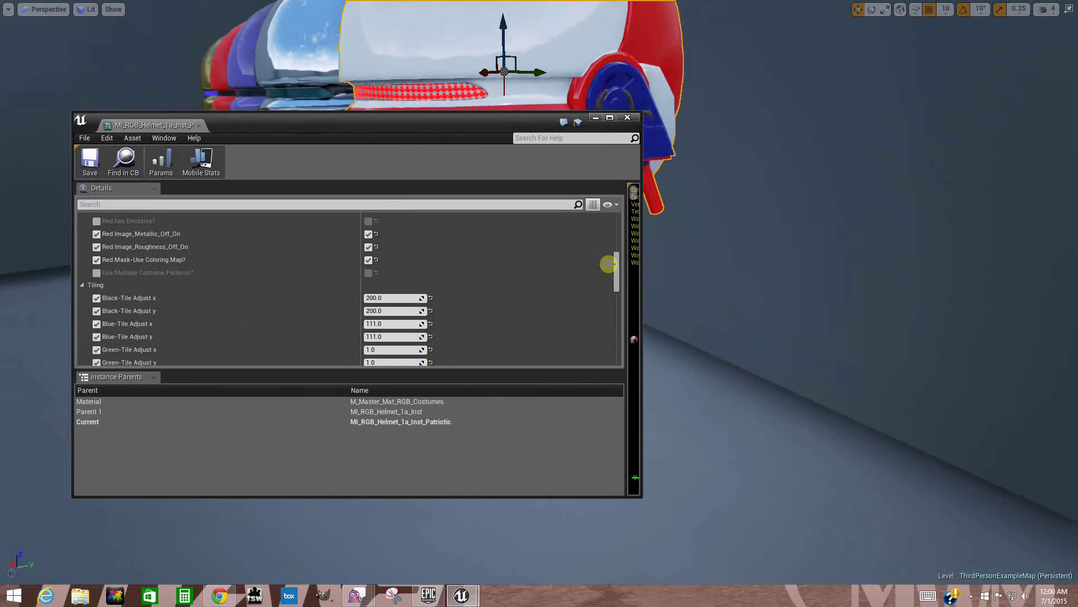
left_click_drag(616, 254, 617, 313)
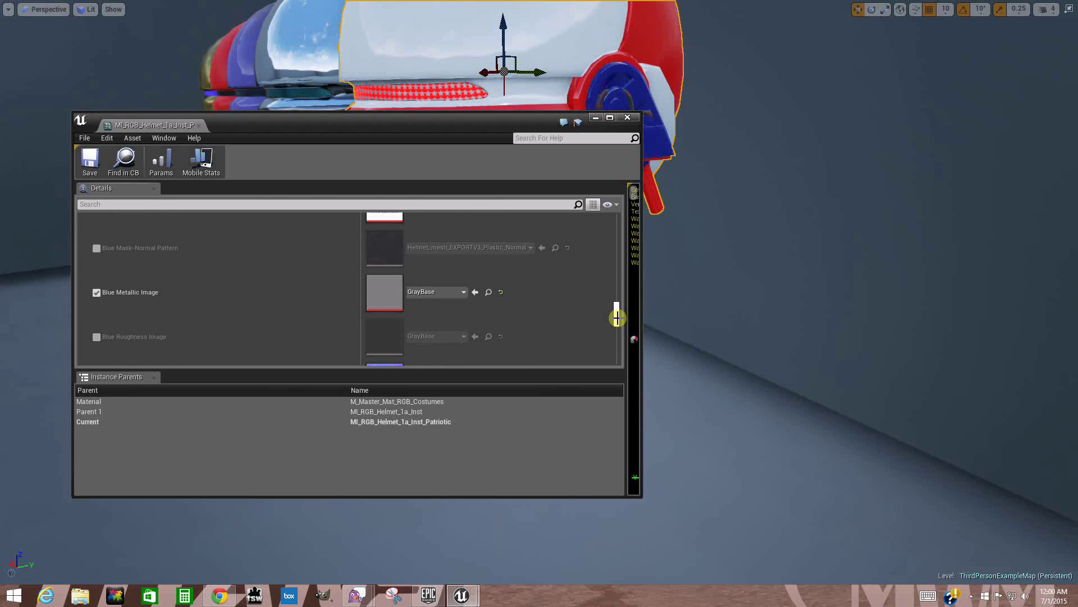
left_click(97, 337)
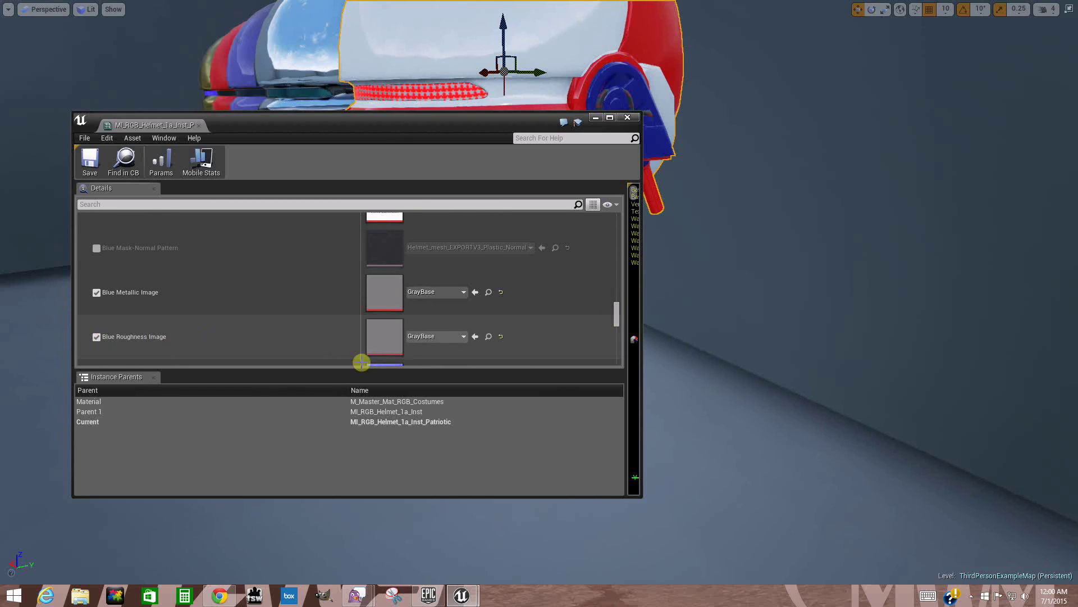
left_click(97, 336)
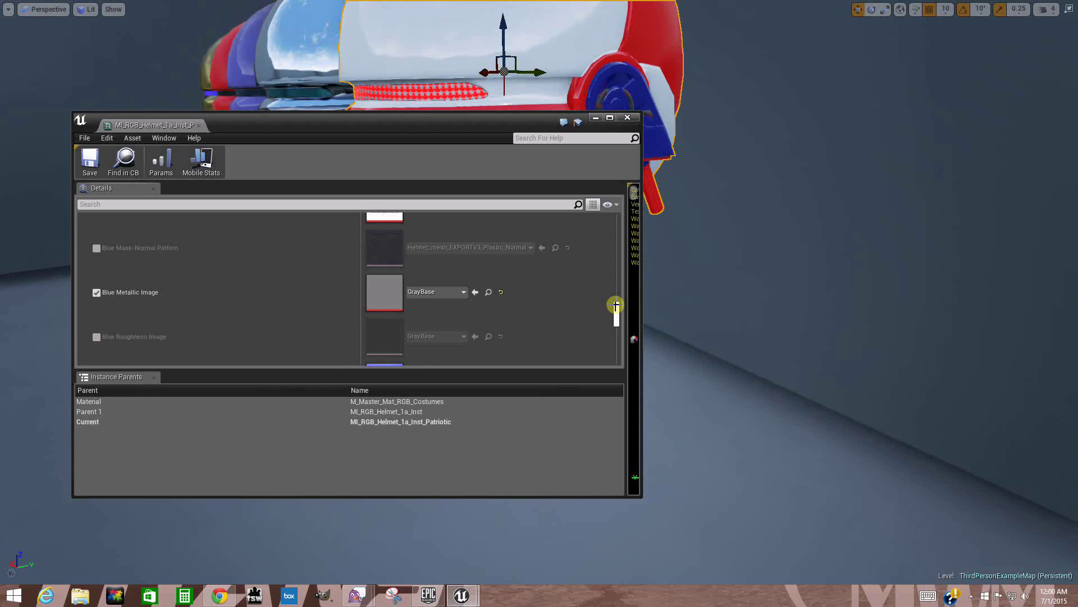
left_click_drag(616, 305, 616, 302)
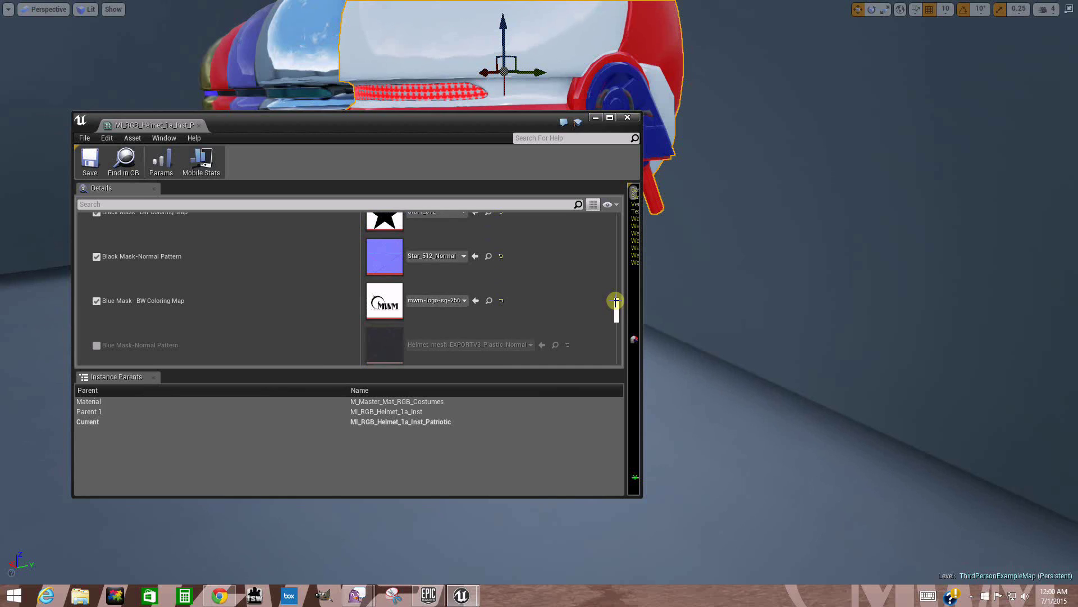
left_click(92, 344)
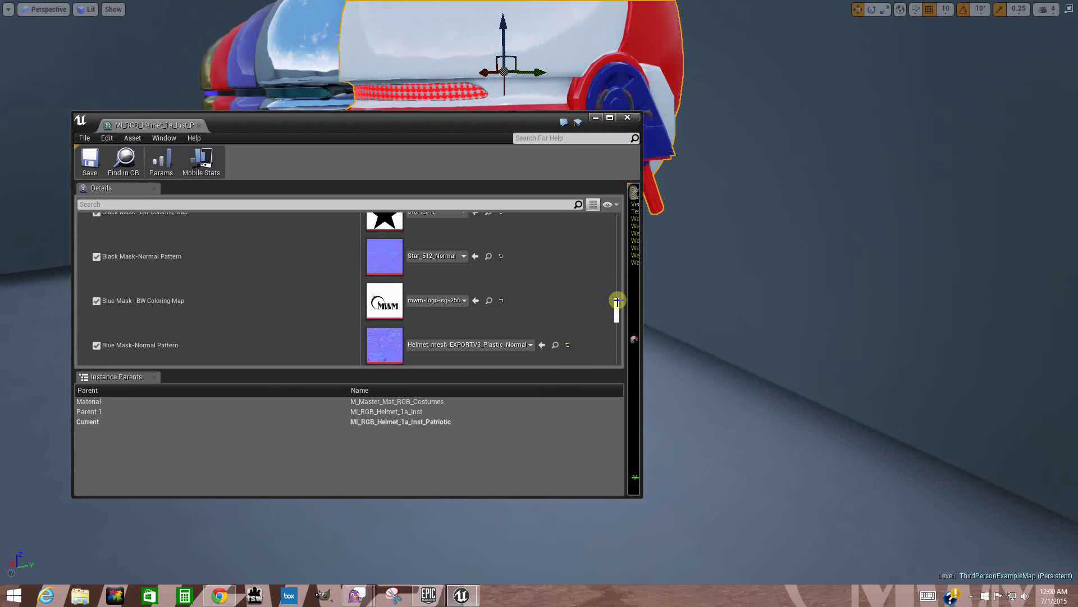
Step: Review the material instance's scalar and tiling parameters, and minimize its window to uncover the helmet
left_click_drag(617, 301, 621, 277)
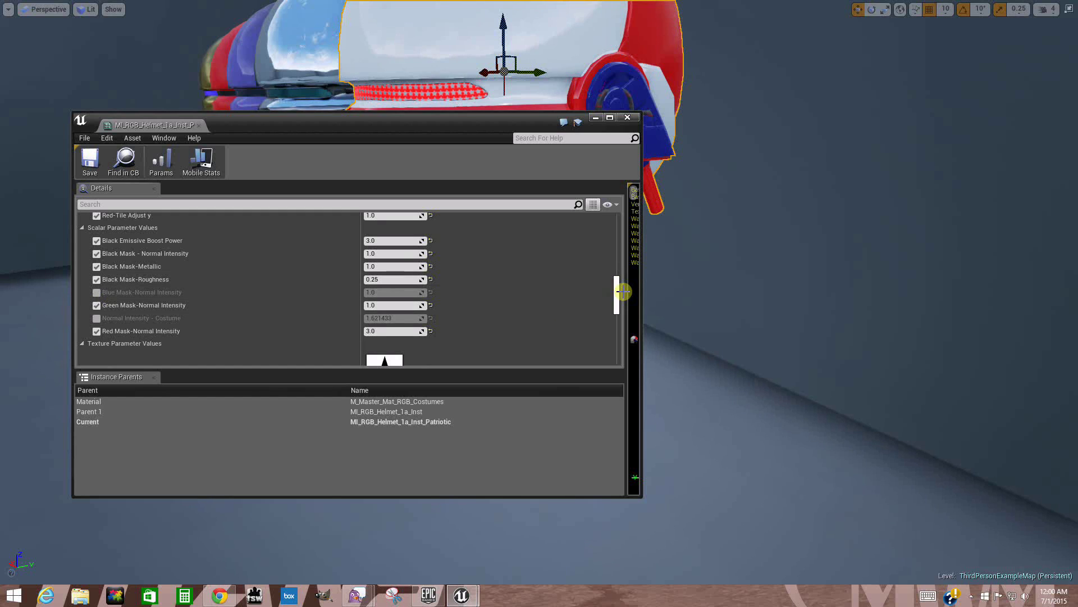
left_click_drag(617, 287, 615, 266)
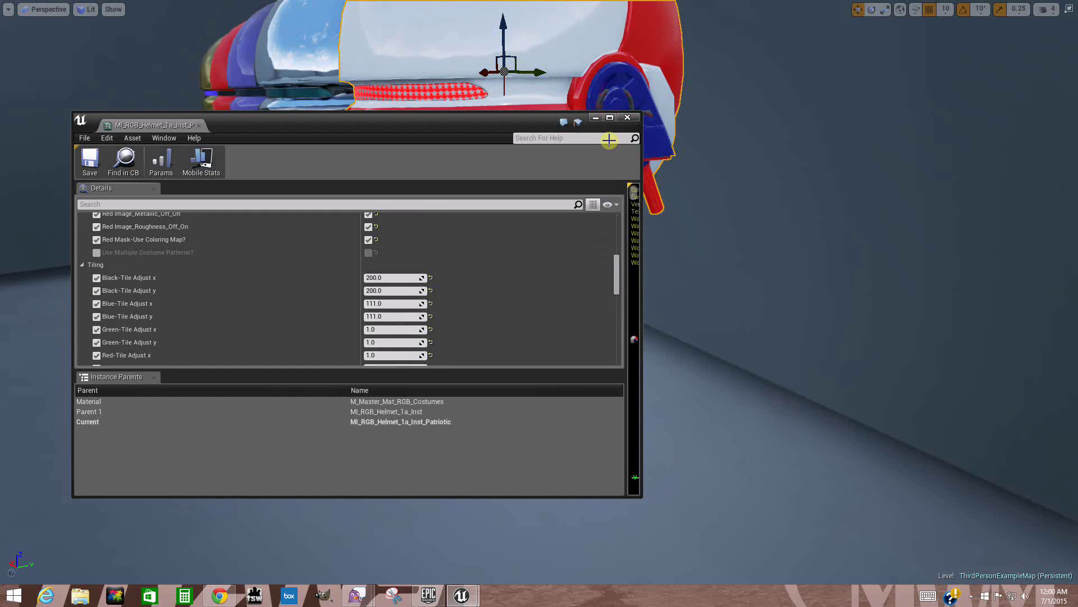
left_click(595, 120)
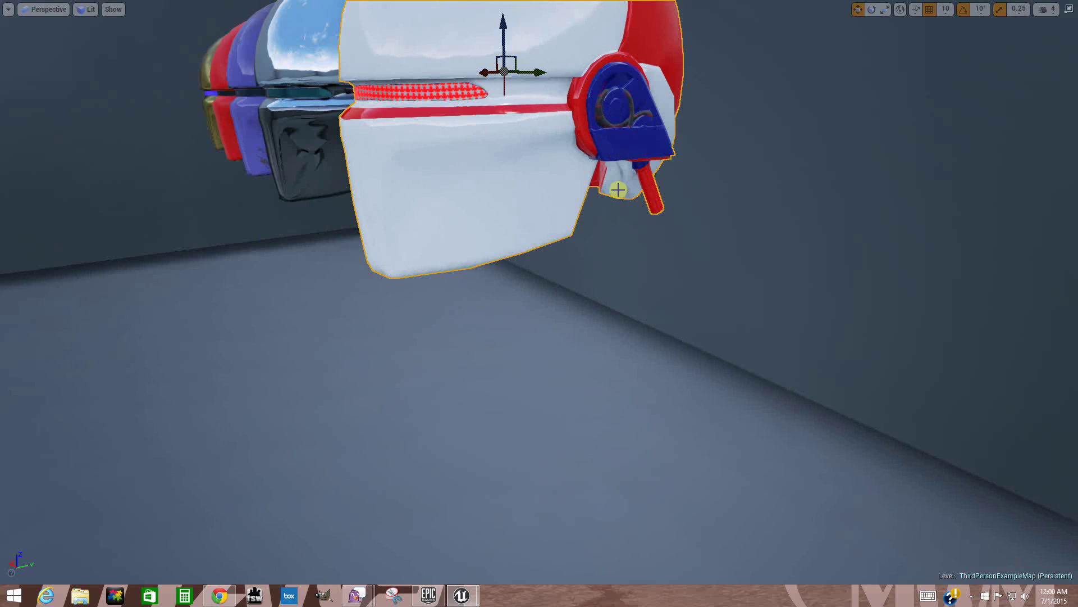
Step: Examine the patriotic helmet's star-patterned visor, red stripe and blue ear piece, and compare it with the other helmets in the row
right_click_drag(639, 196, 652, 186)
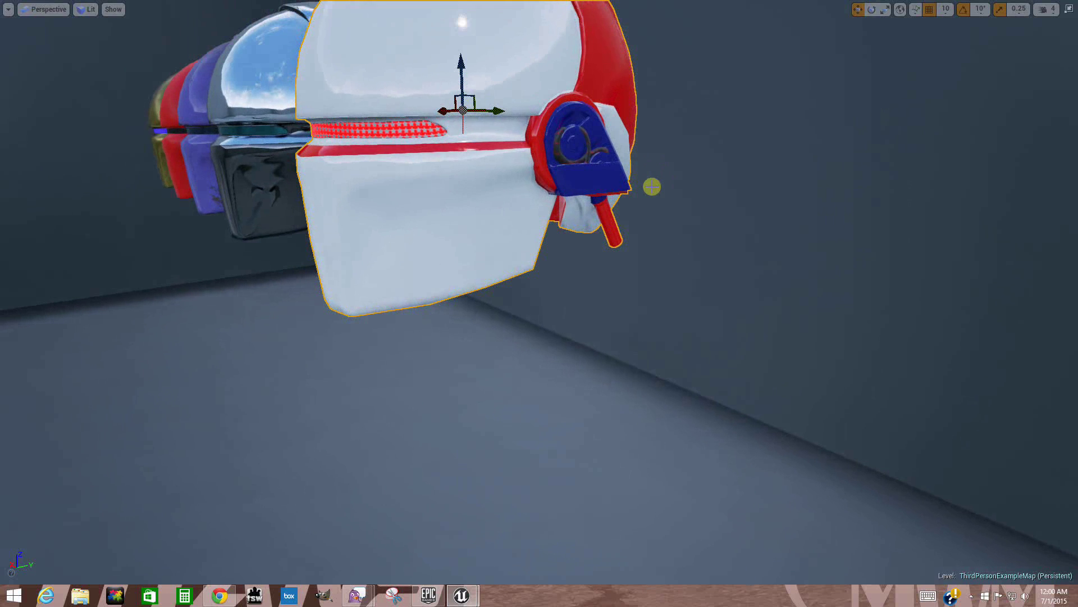
left_click(9, 121)
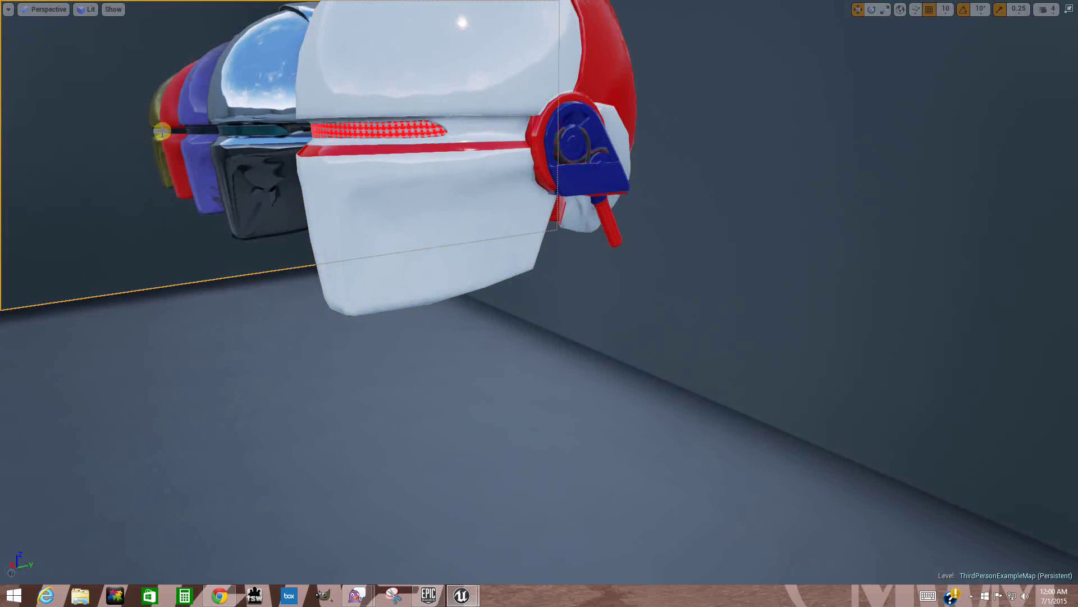
right_click_drag(624, 260, 538, 34)
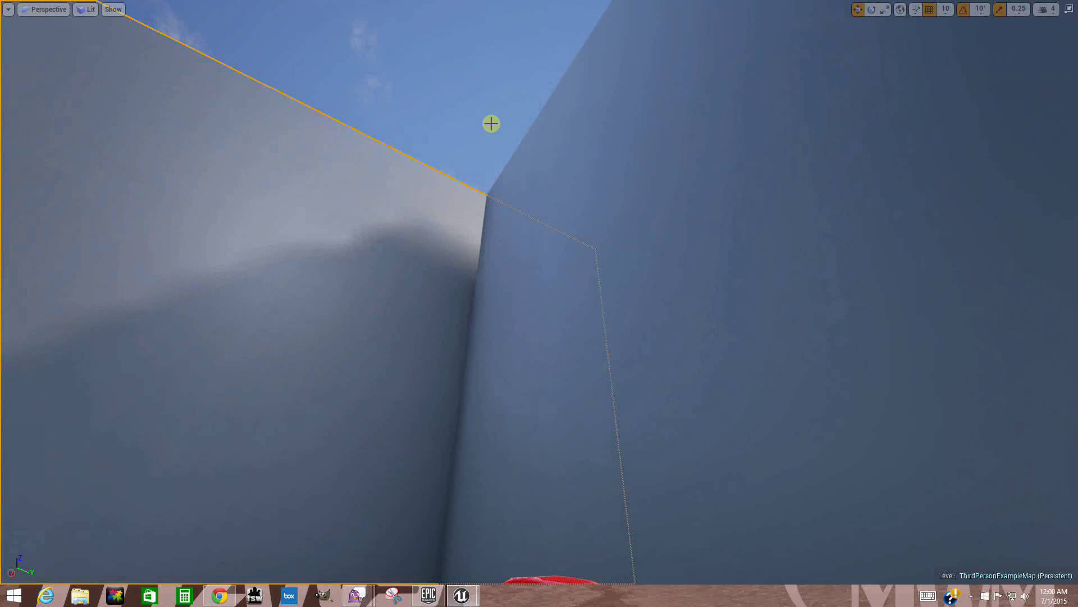
right_click_drag(482, 110, 658, 466)
scroll(662, 339, "up", 8)
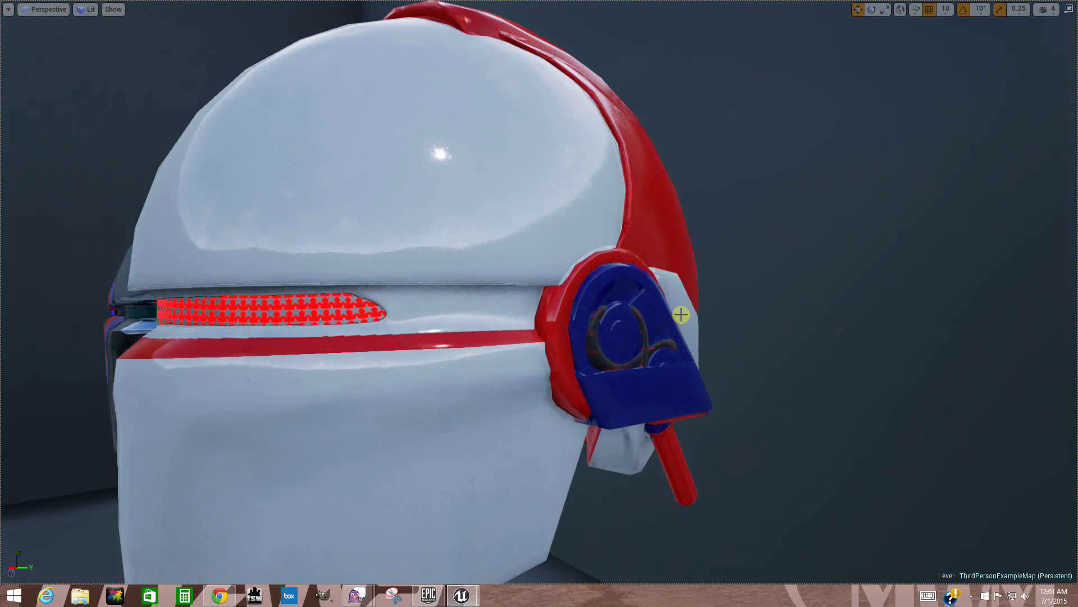
scroll(681, 315, "up", 3)
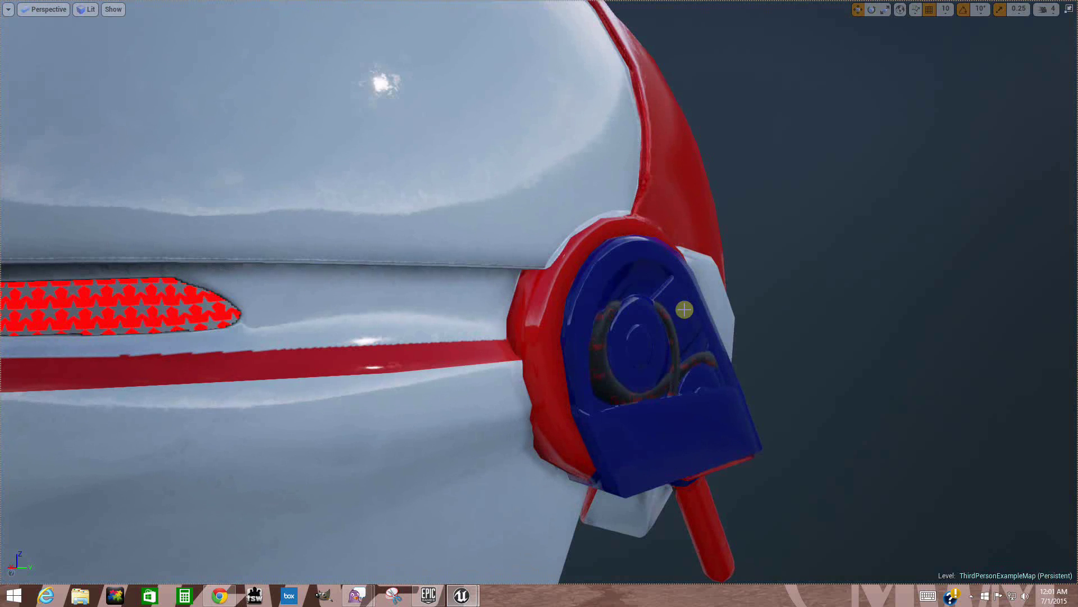
right_click_drag(685, 309, 635, 307)
middle_click_drag(605, 319, 620, 299)
left_click_drag(620, 299, 562, 331)
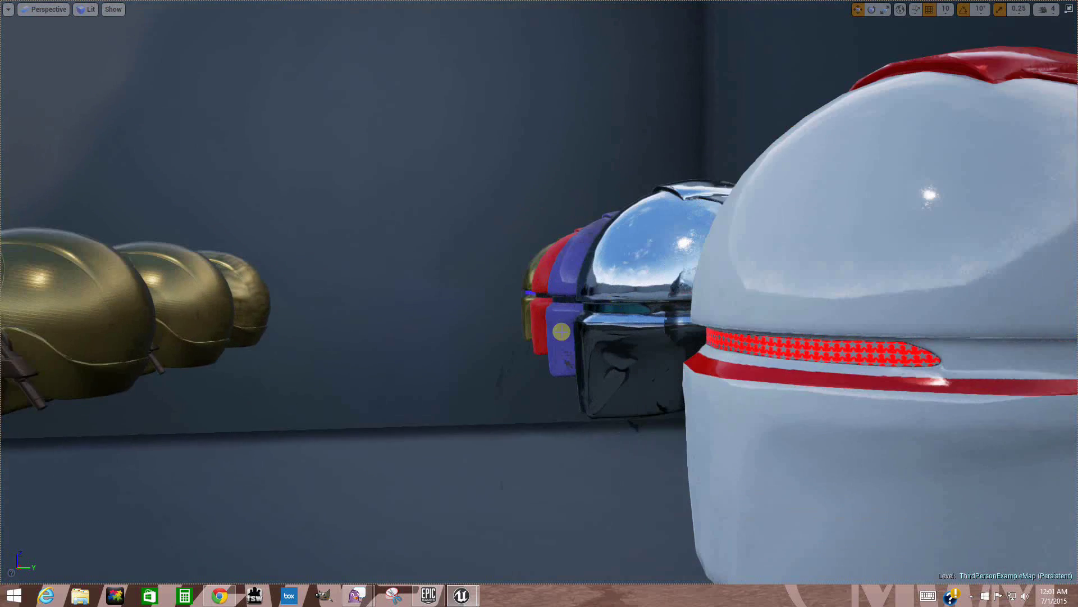
Step: View the patriotic helmet's white shell, red trim and blue ear piece from several angles alongside the chrome, purple, red and gold helmets
middle_click_drag(562, 331, 560, 330)
left_click_drag(560, 330, 666, 330)
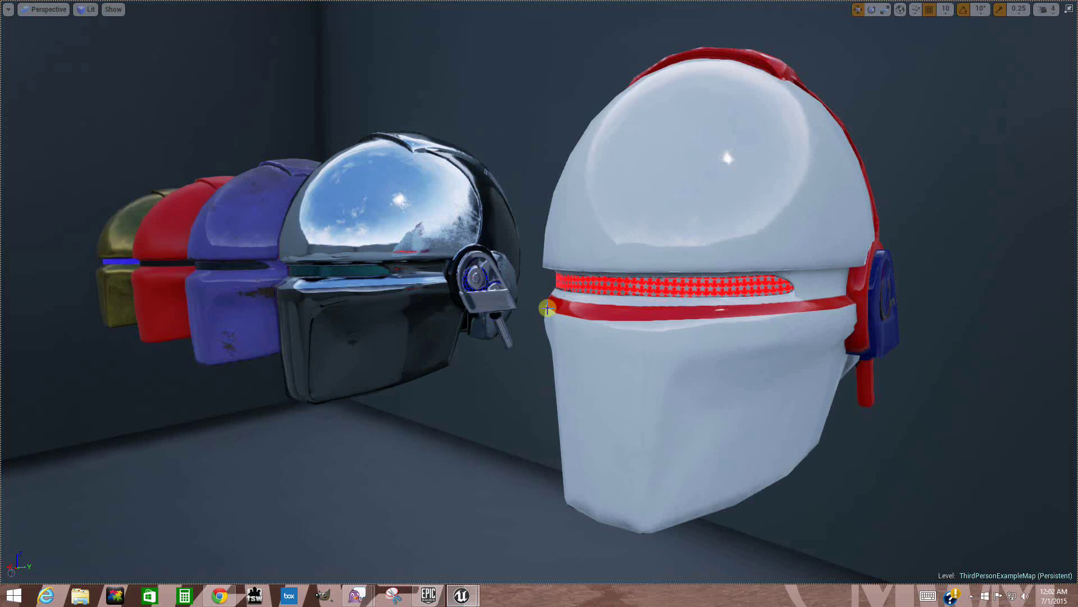
right_click_drag(595, 339, 587, 337)
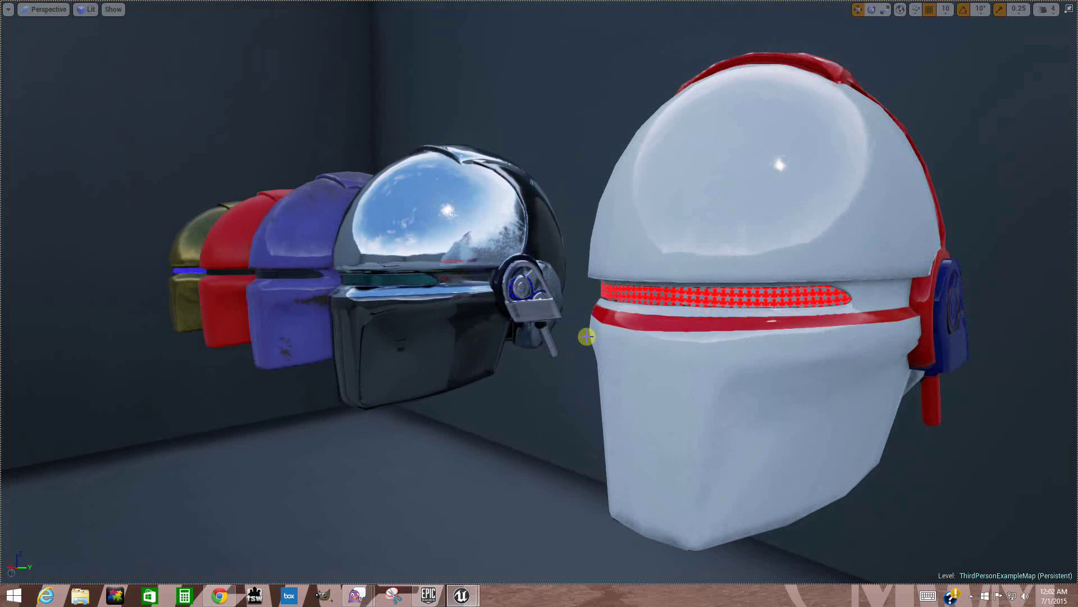
mouse_move(590, 337)
middle_mouse_down()
mouse_move(602, 338)
mouse_move(586, 341)
middle_mouse_up()
scroll(591, 338, "up", 3)
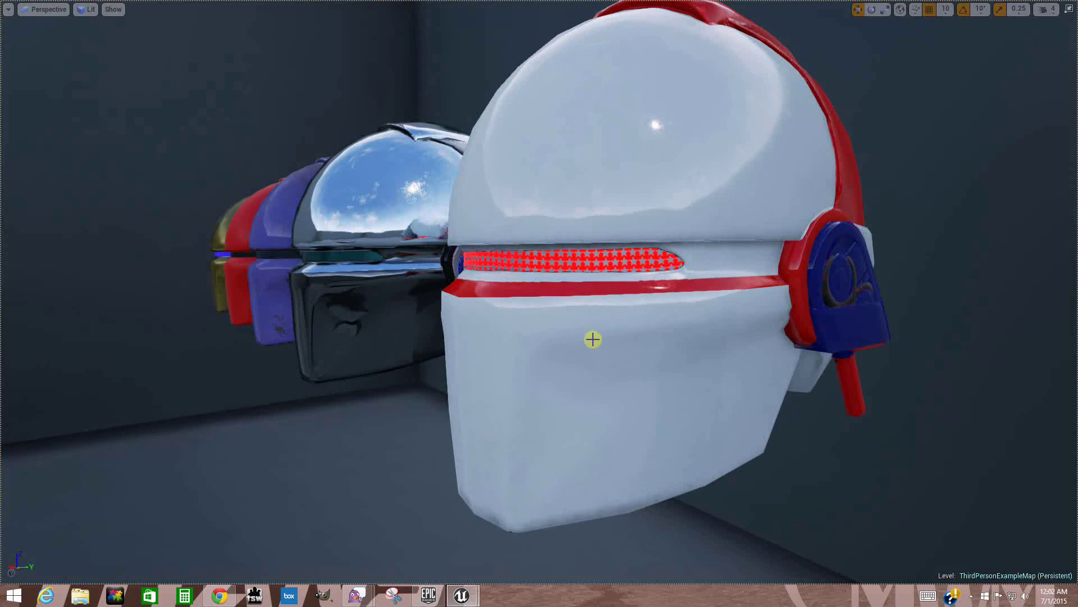
scroll(593, 339, "down", 1)
middle_click_drag(594, 339, 593, 337)
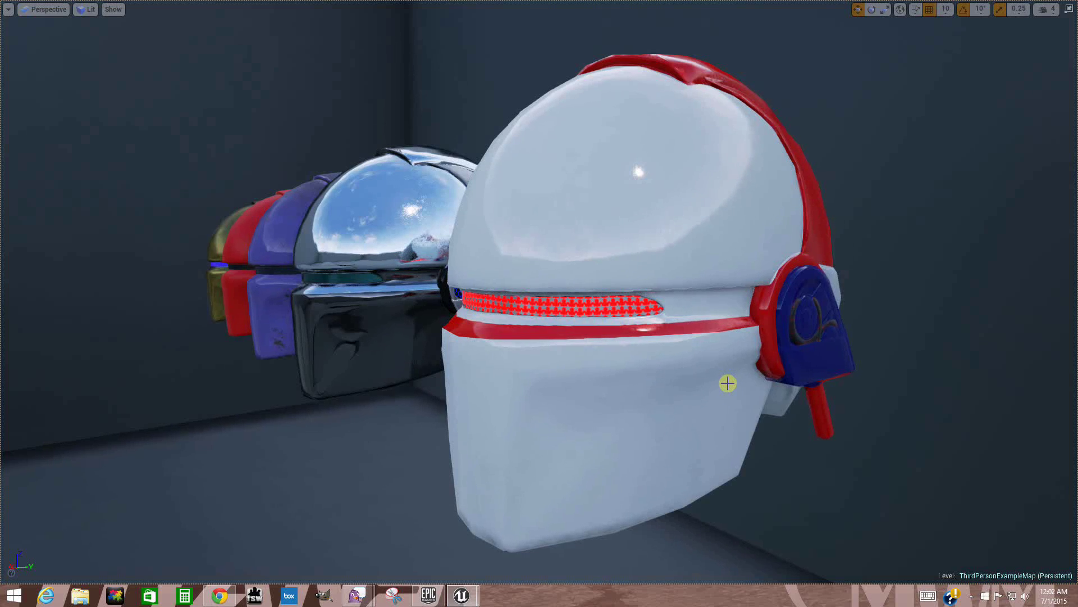
mouse_move(728, 383)
middle_mouse_down()
mouse_move(738, 384)
mouse_move(724, 386)
middle_mouse_up()
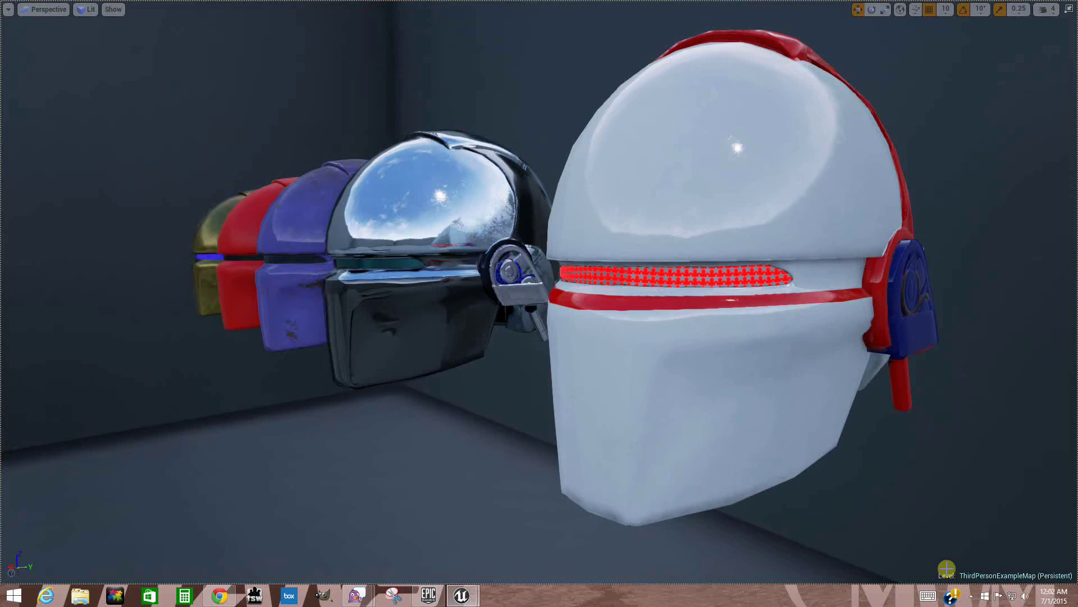
left_click(971, 595)
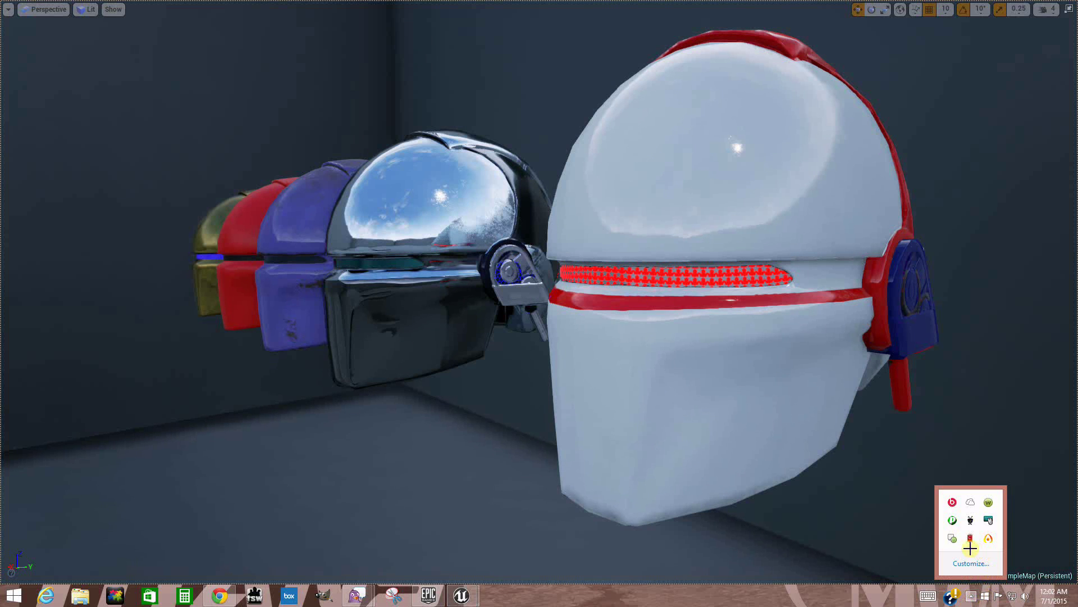